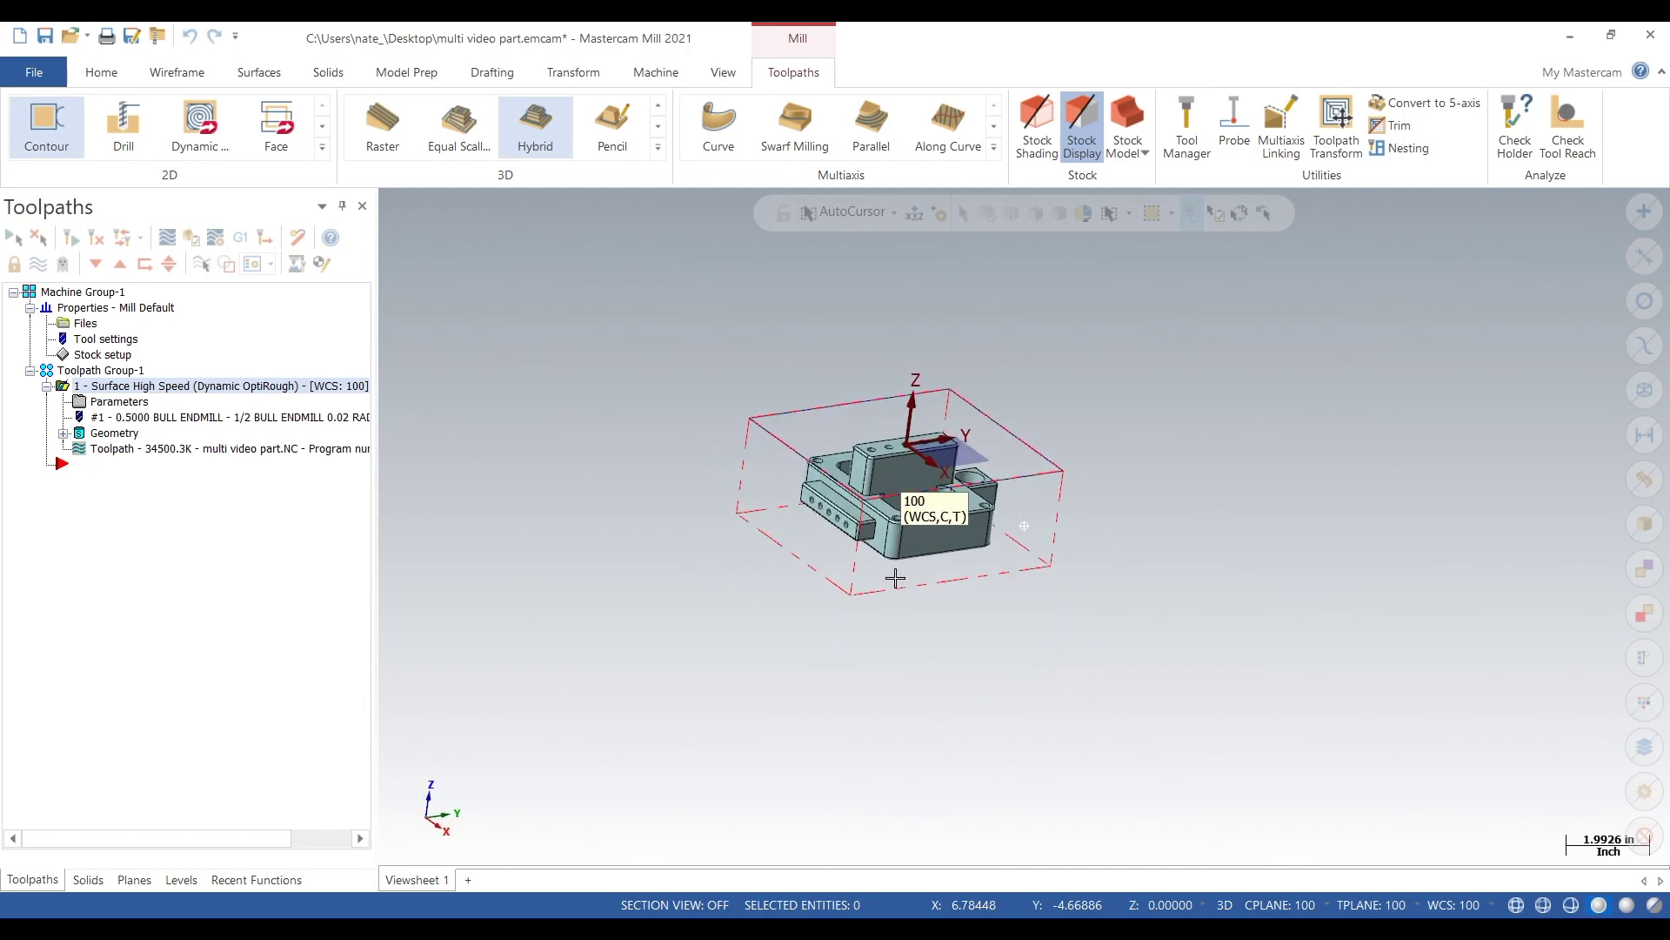
# Step: Hide the roughing toolpath lines in isometric view and open the Dynamic OptiRough parameters
pyautogui.scroll(3, 978, 547)
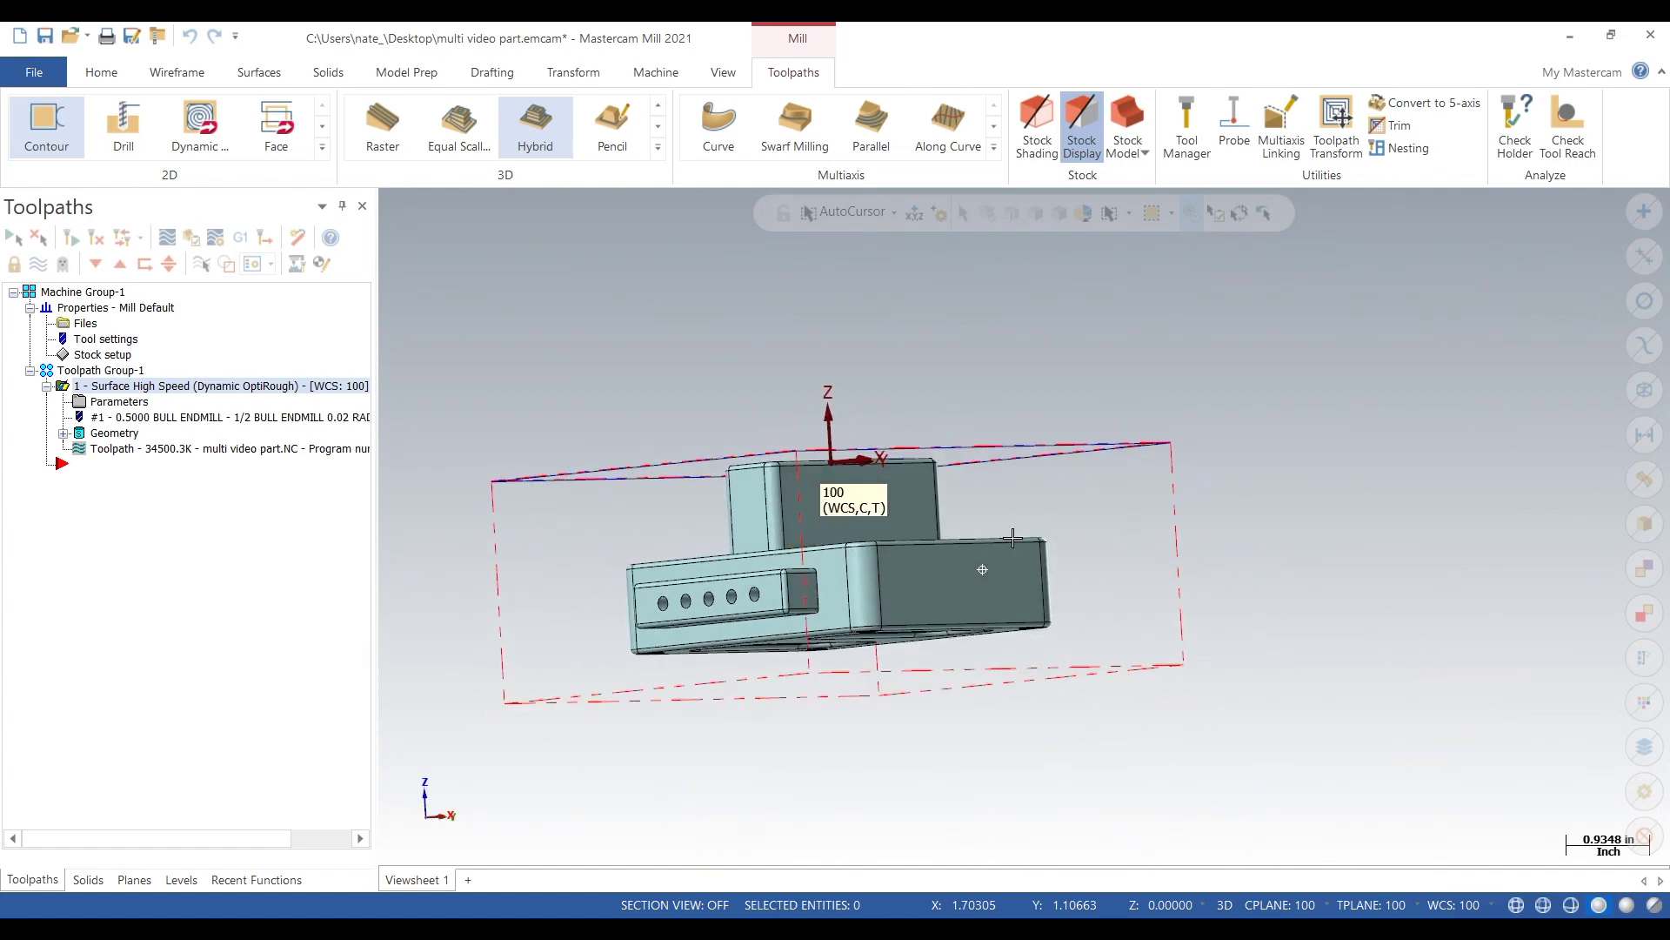
pyautogui.click(39, 265)
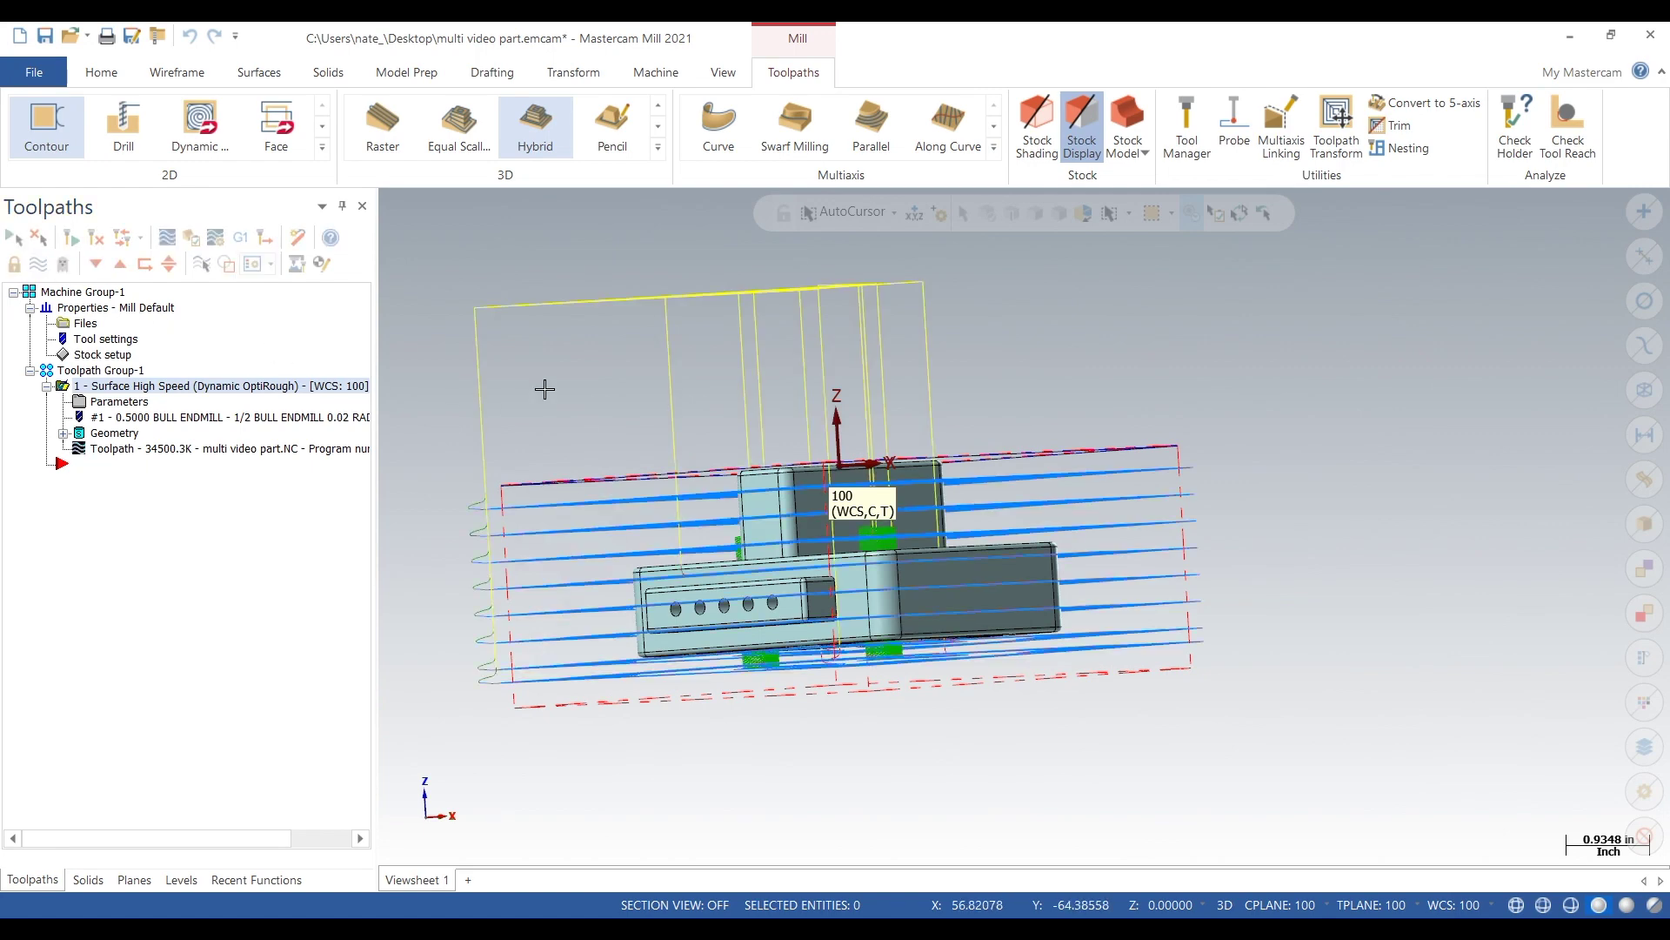
pyautogui.hotkey('alt', '7')
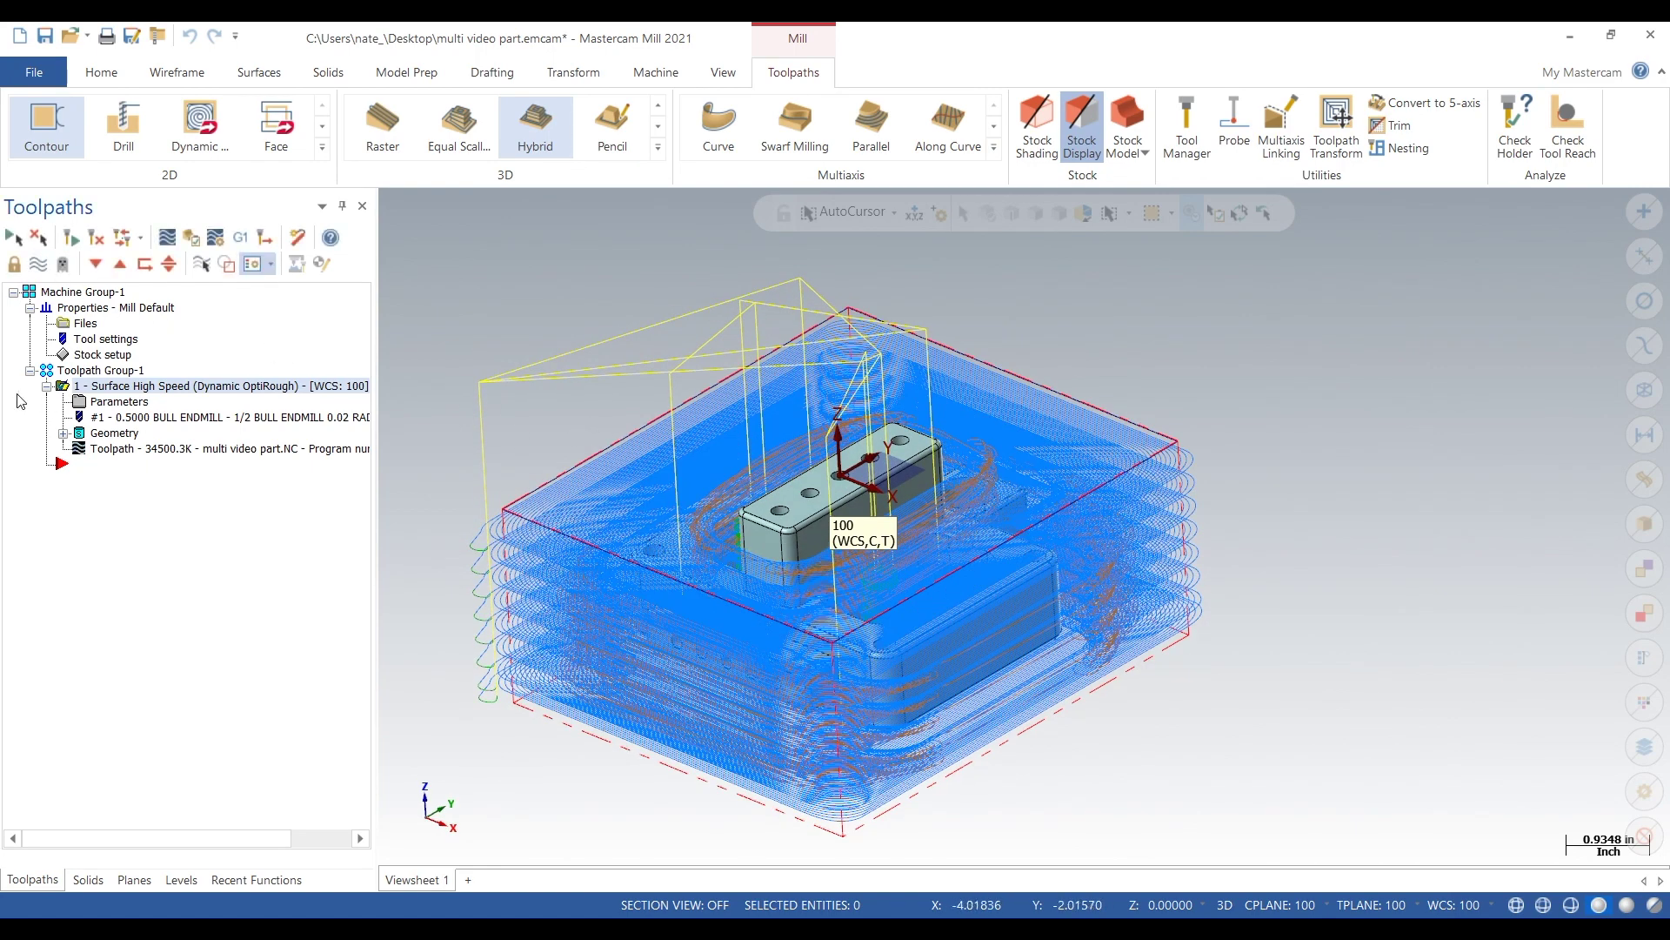
pyautogui.click(39, 265)
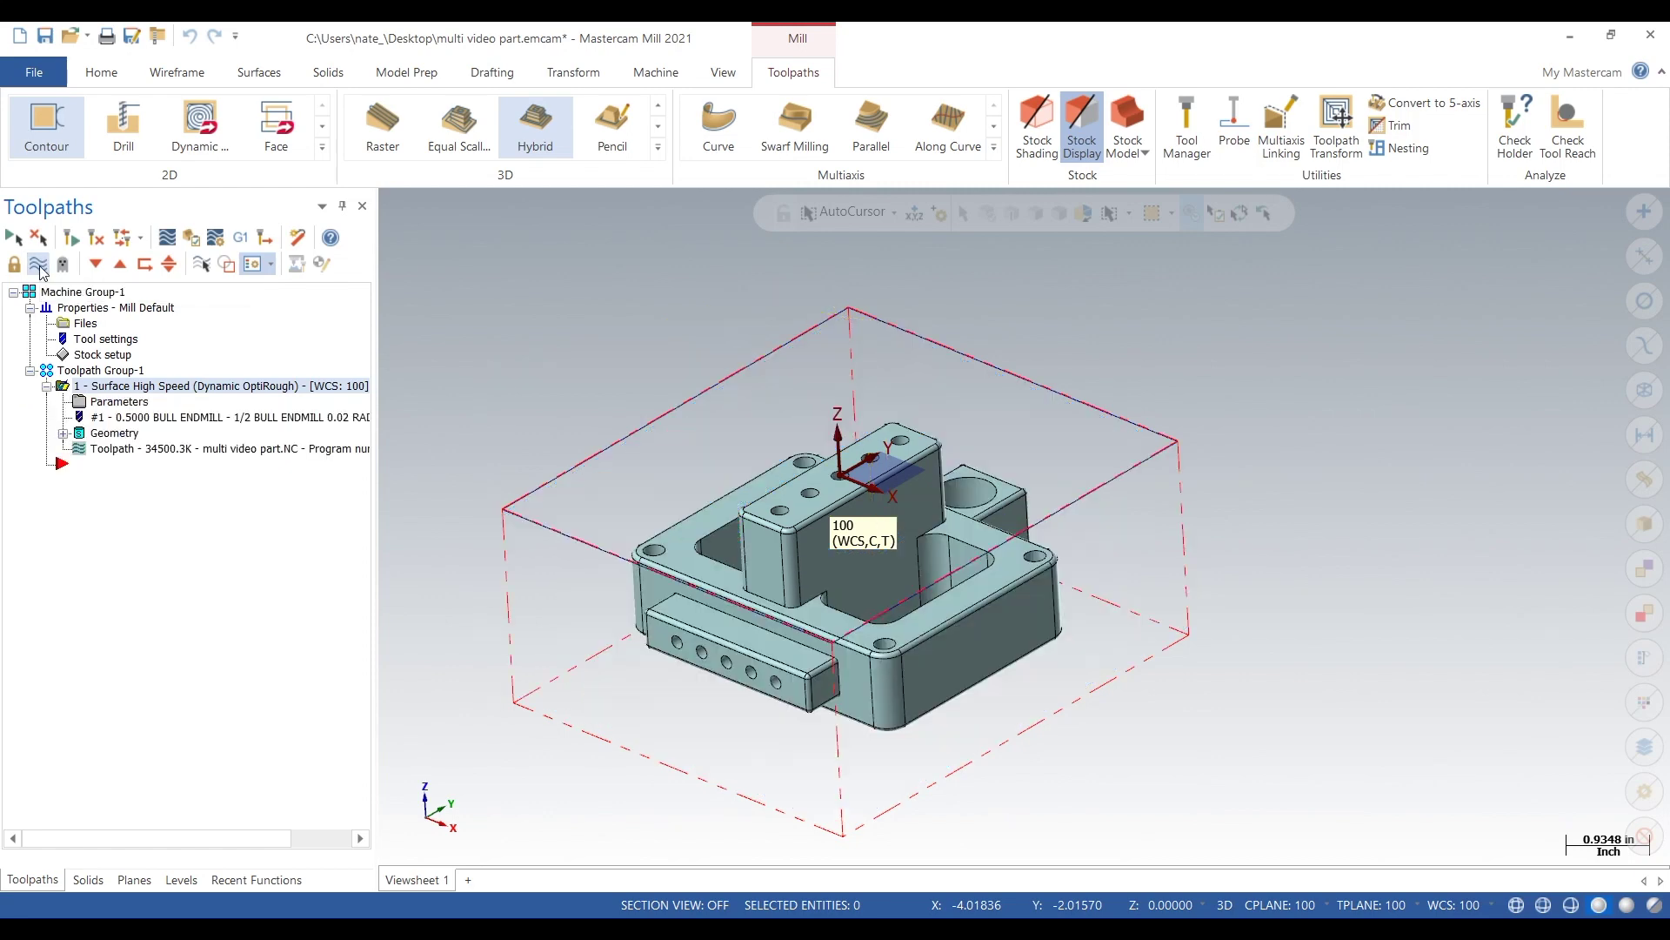
pyautogui.click(109, 404)
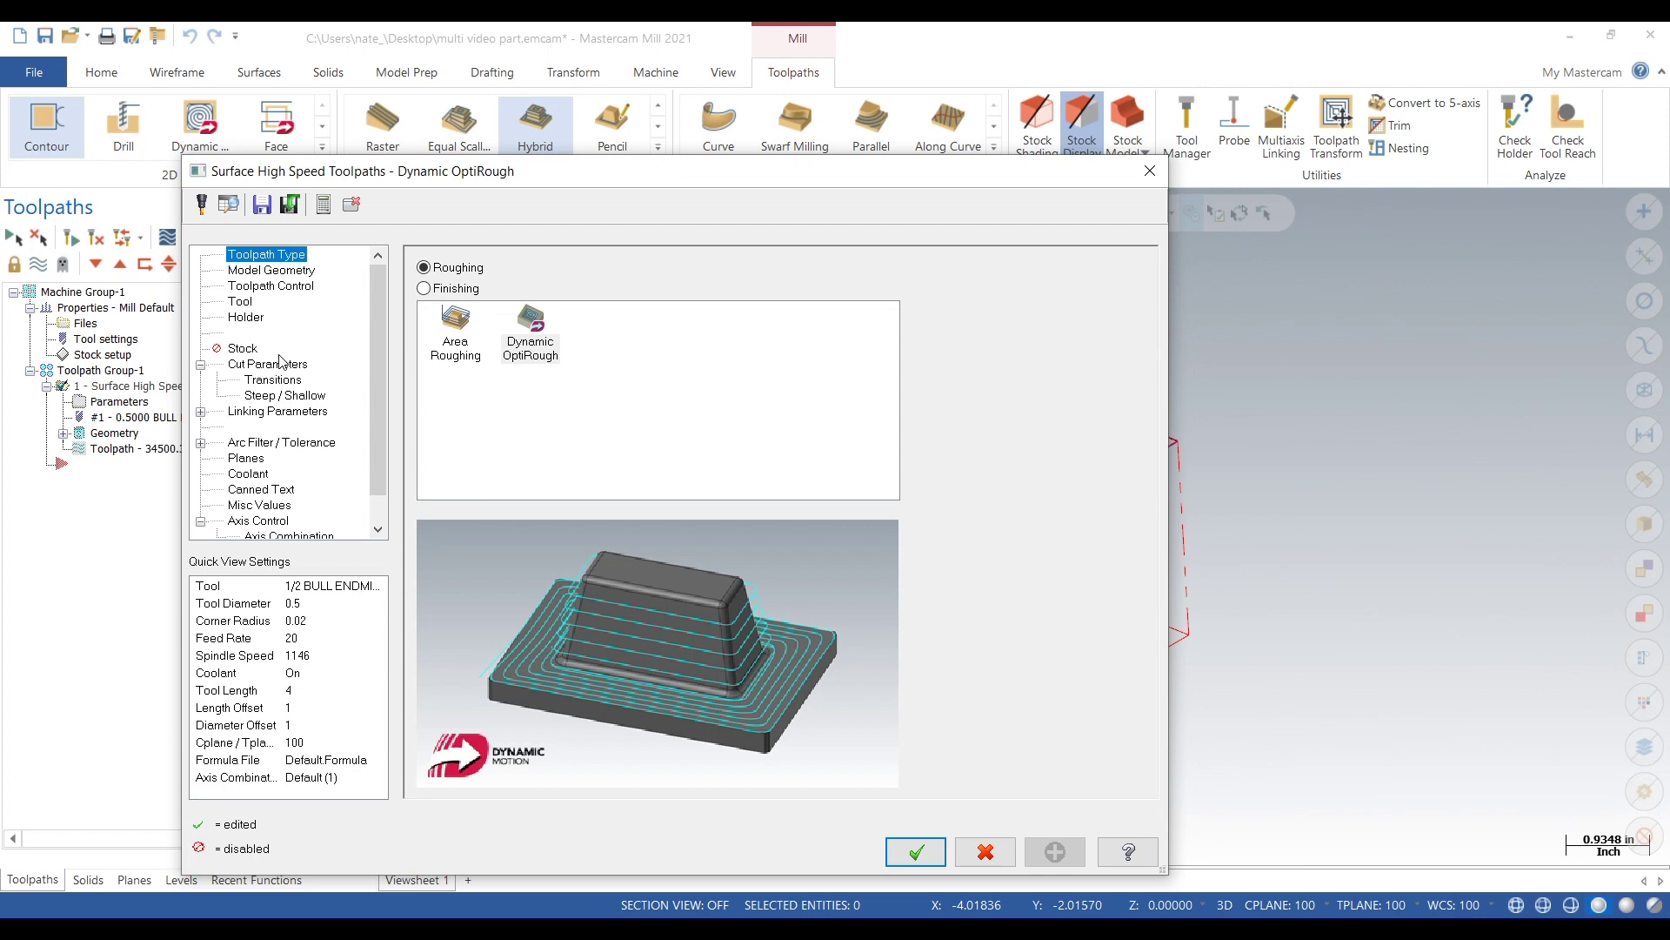
# Step: Review the OptiRough Cut Parameters, Toolpath Control, Model Geometry and Steep/Shallow pages, then close unchanged
pyautogui.click(277, 365)
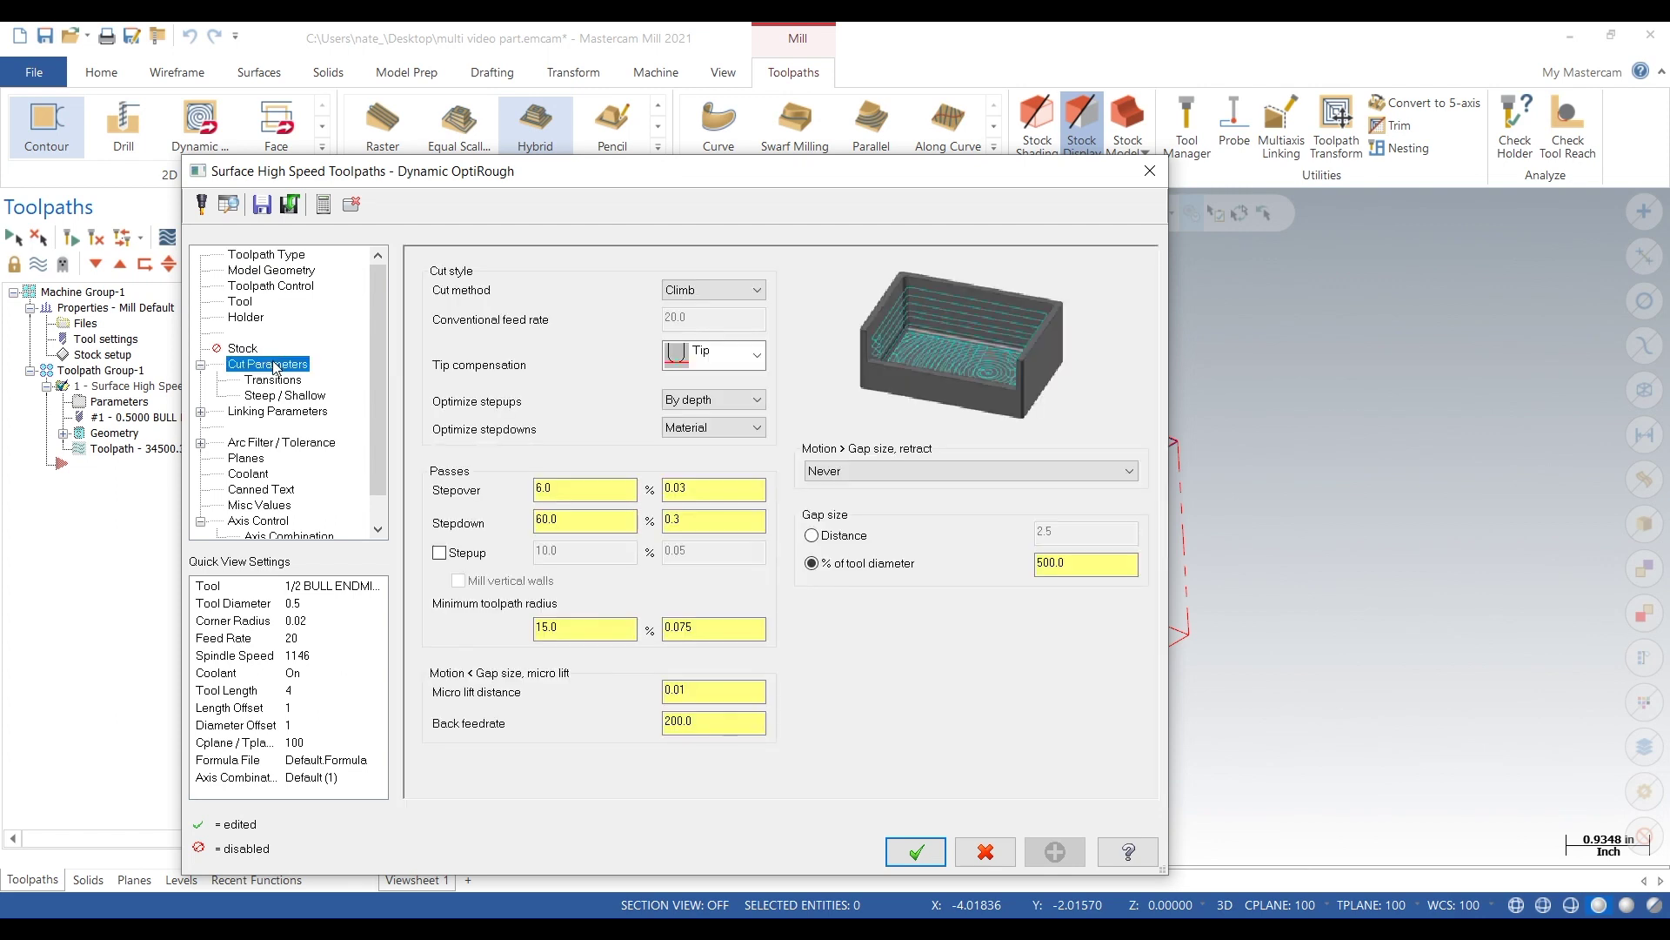
pyautogui.click(264, 286)
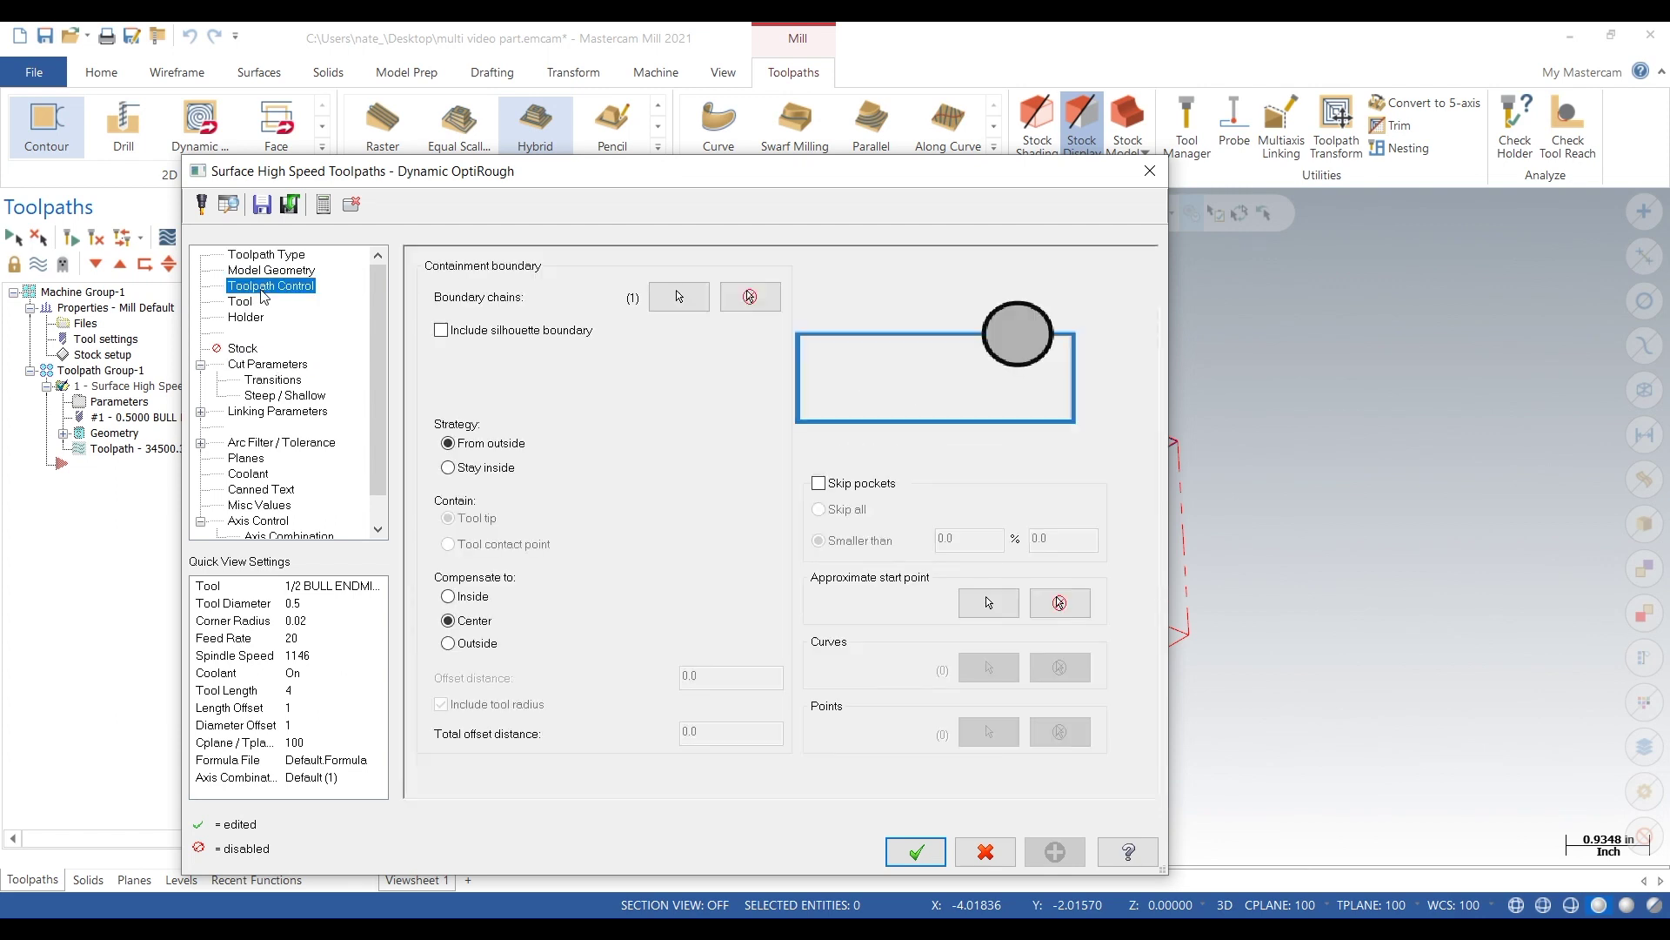
pyautogui.click(269, 271)
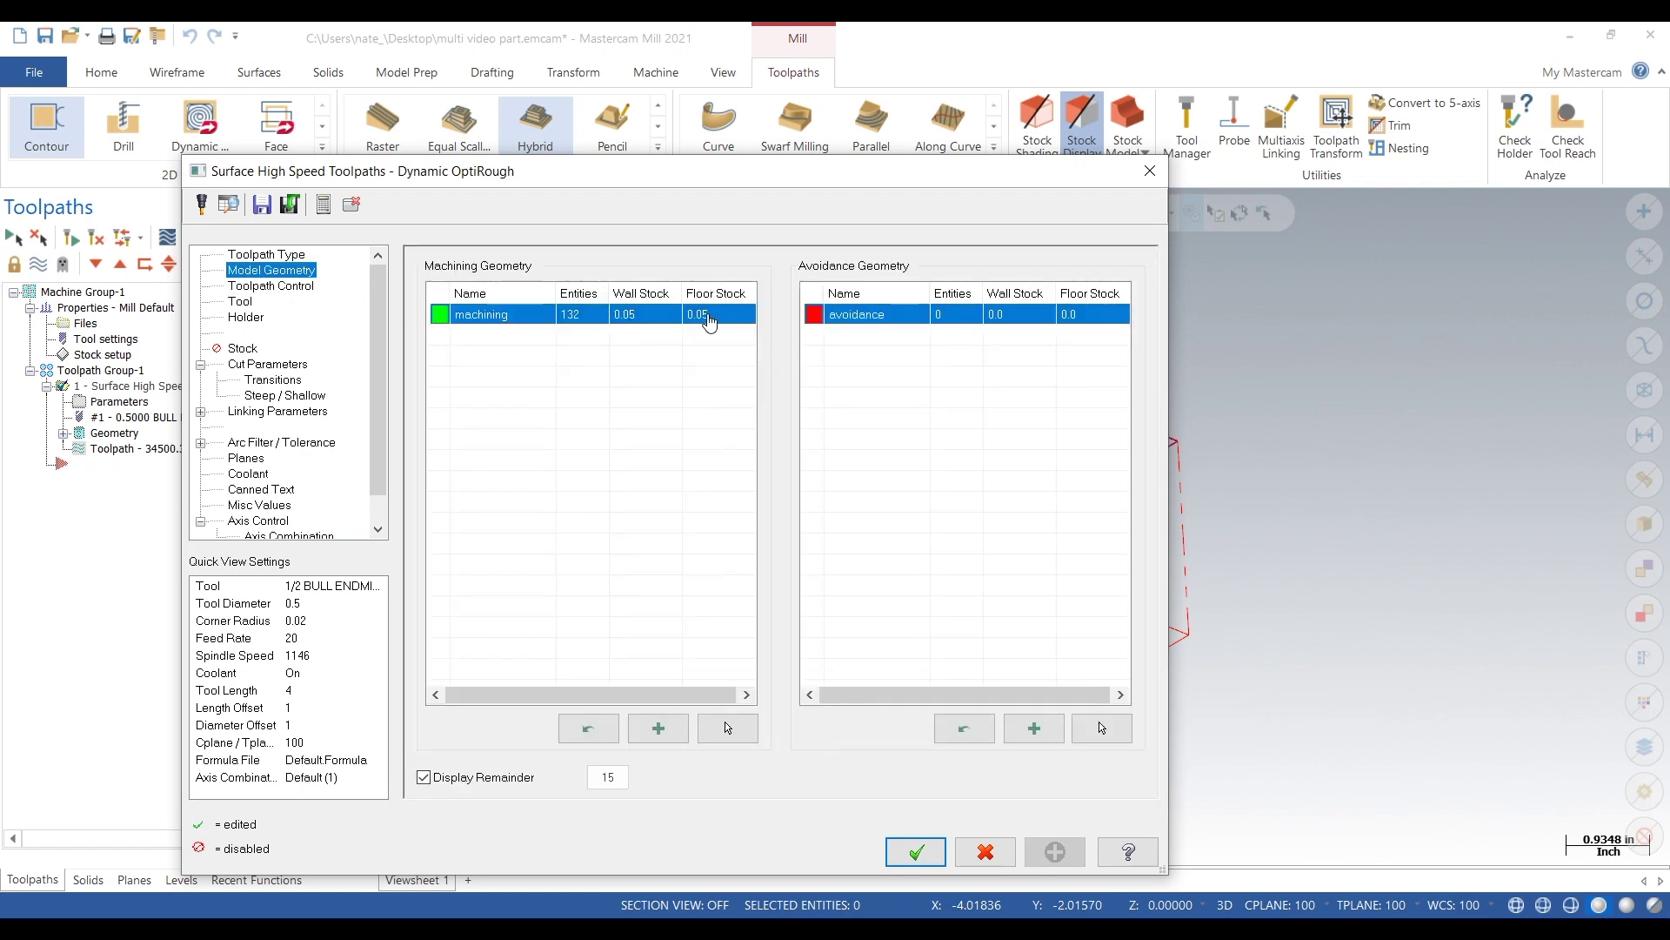
pyautogui.click(315, 396)
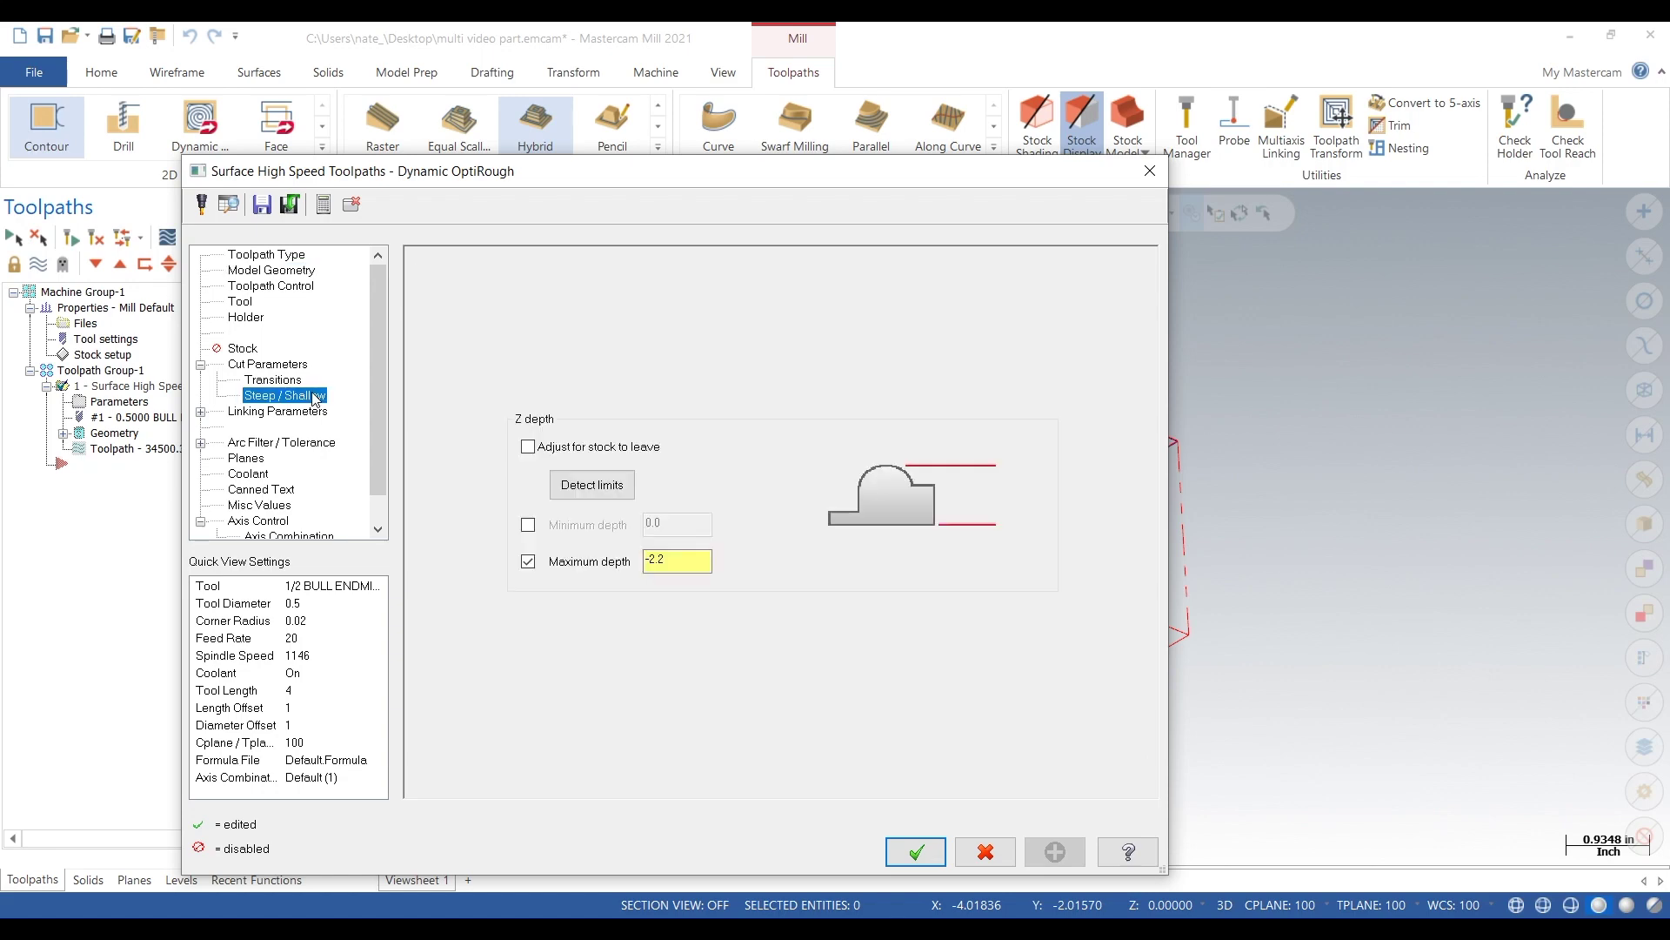
pyautogui.click(1150, 170)
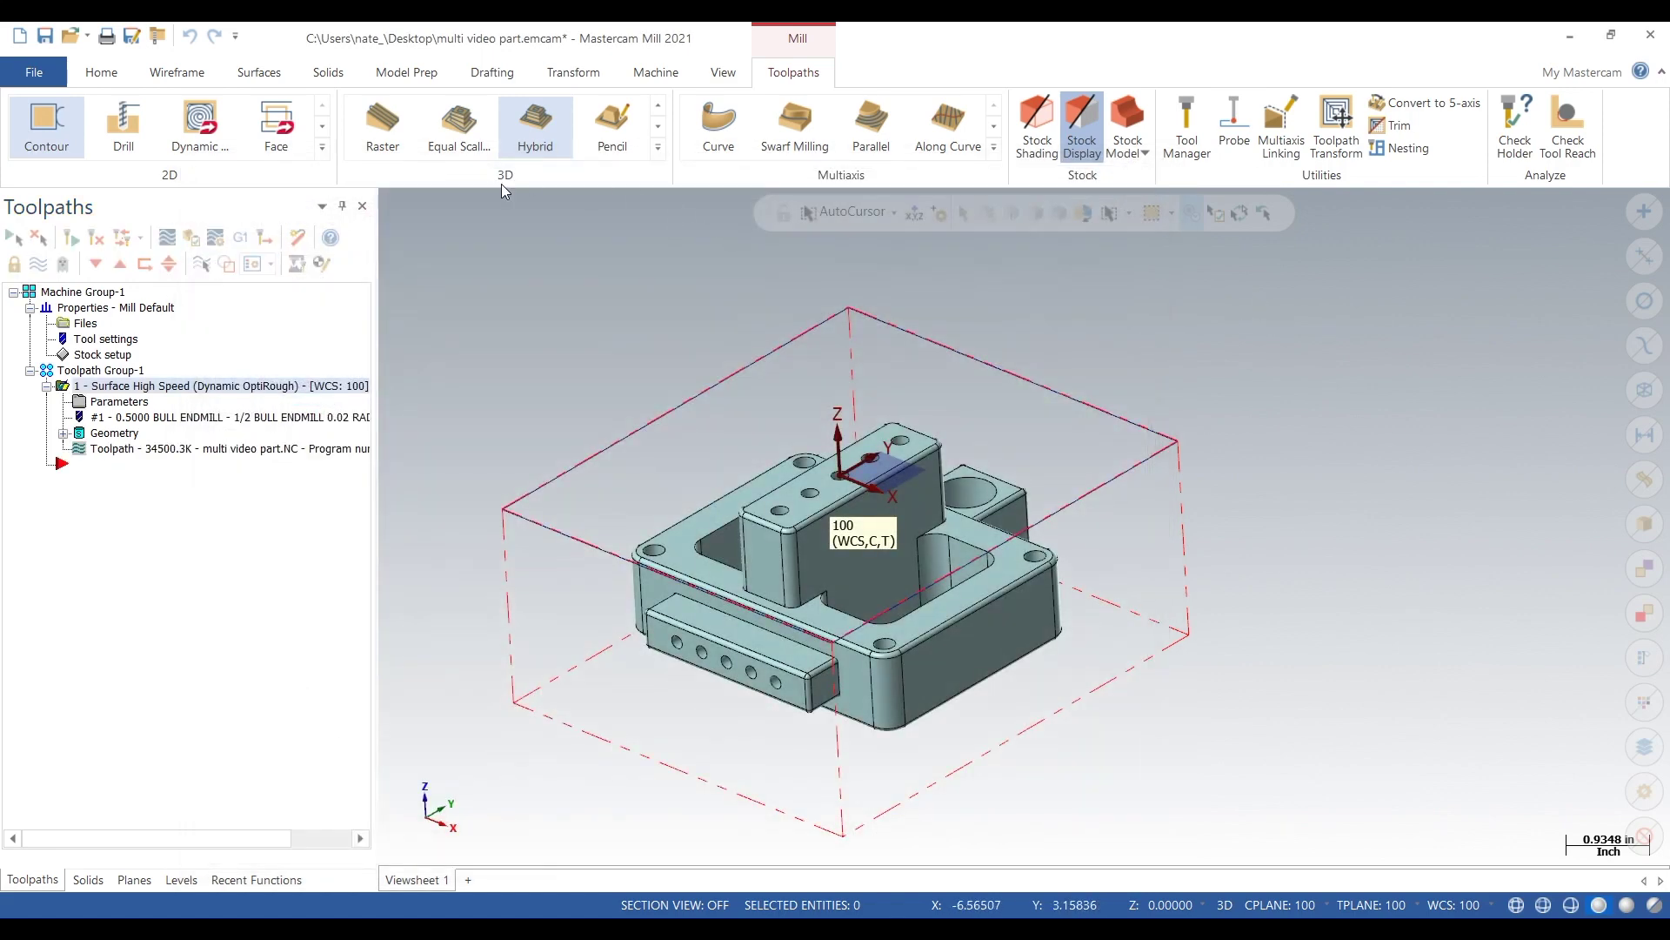
# Step: Switch to the Top (WCS) view and add a Hybrid finishing toolpath from the 3D gallery
pyautogui.rightClick(564, 281)
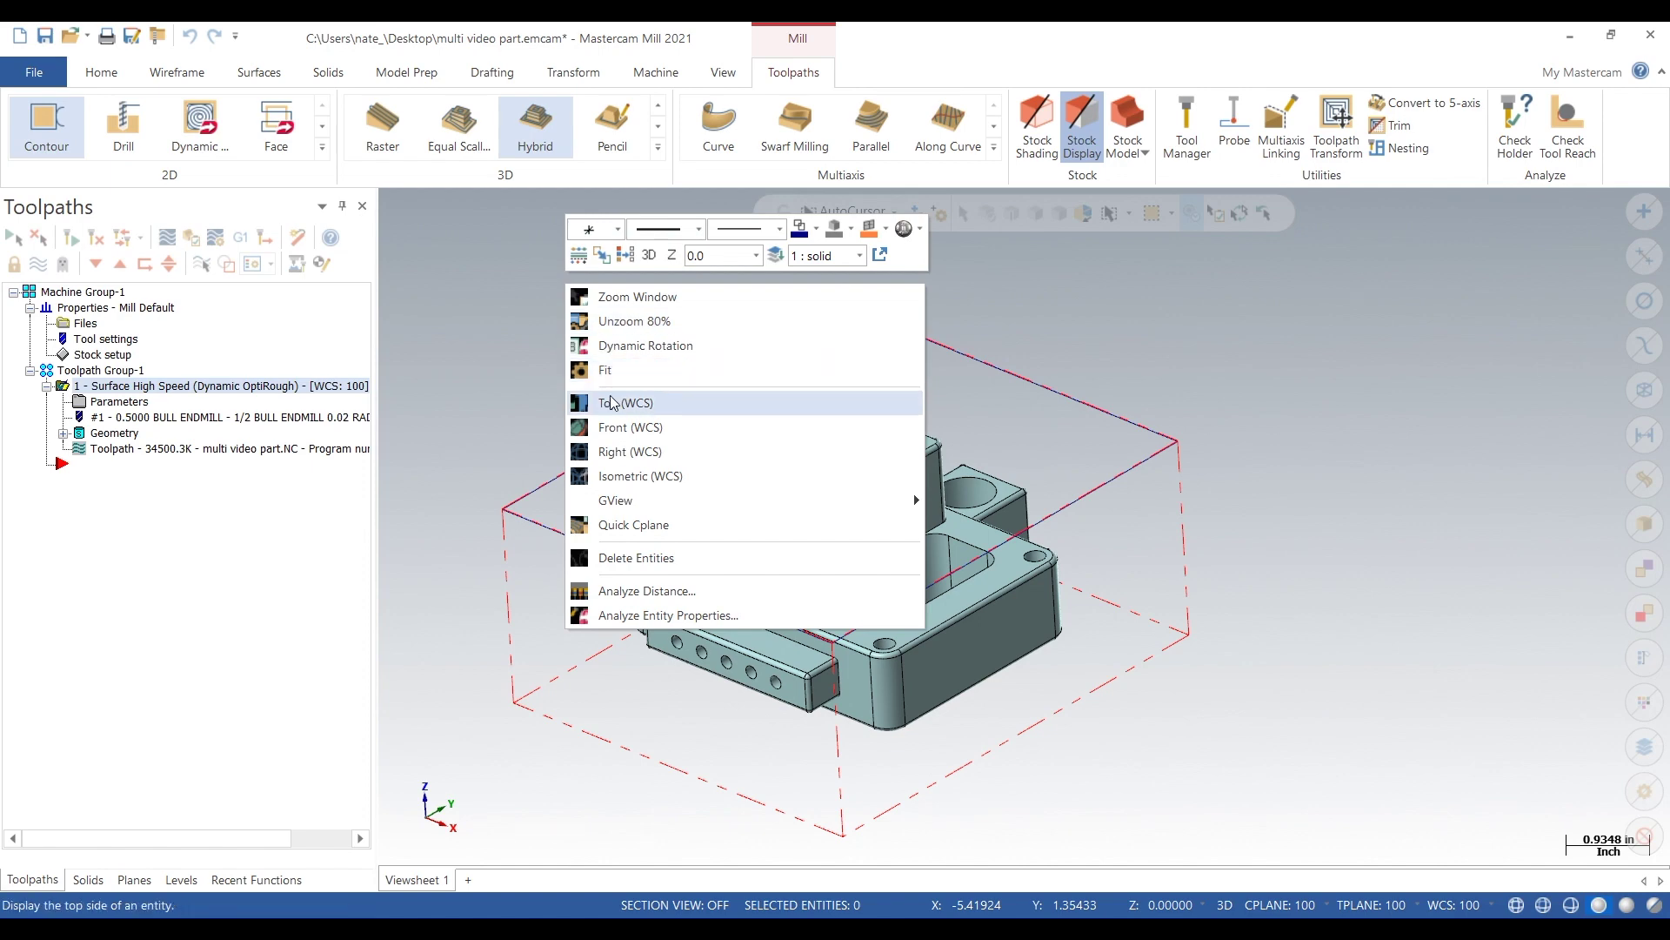
pyautogui.click(609, 402)
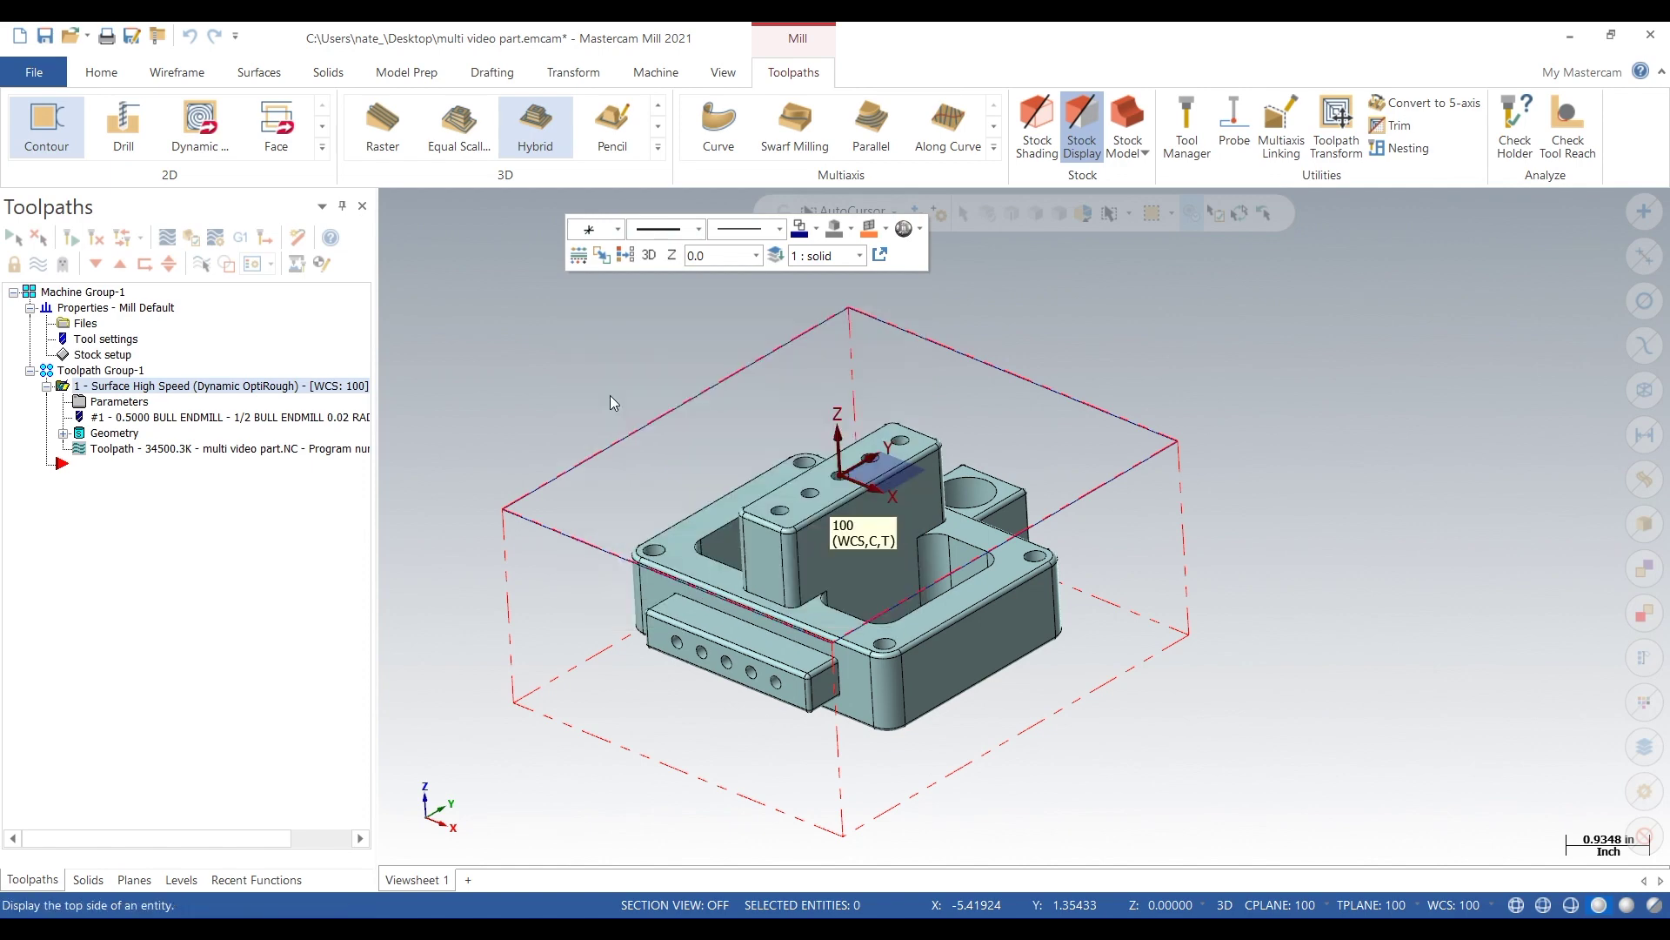
pyautogui.click(658, 146)
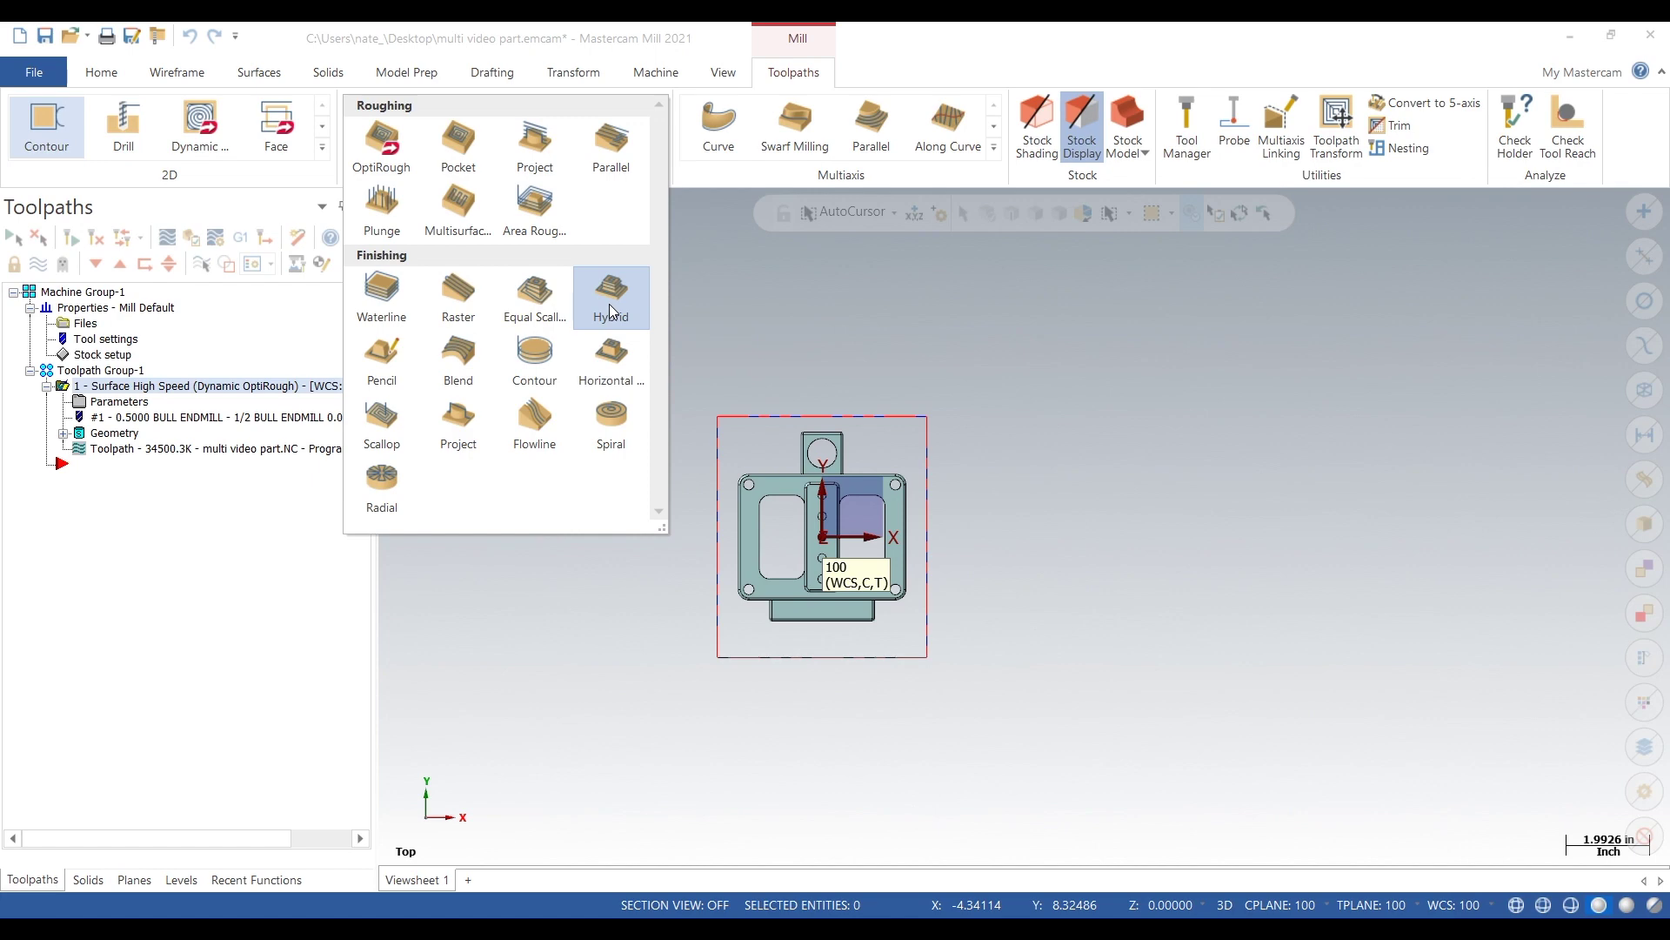
pyautogui.click(609, 304)
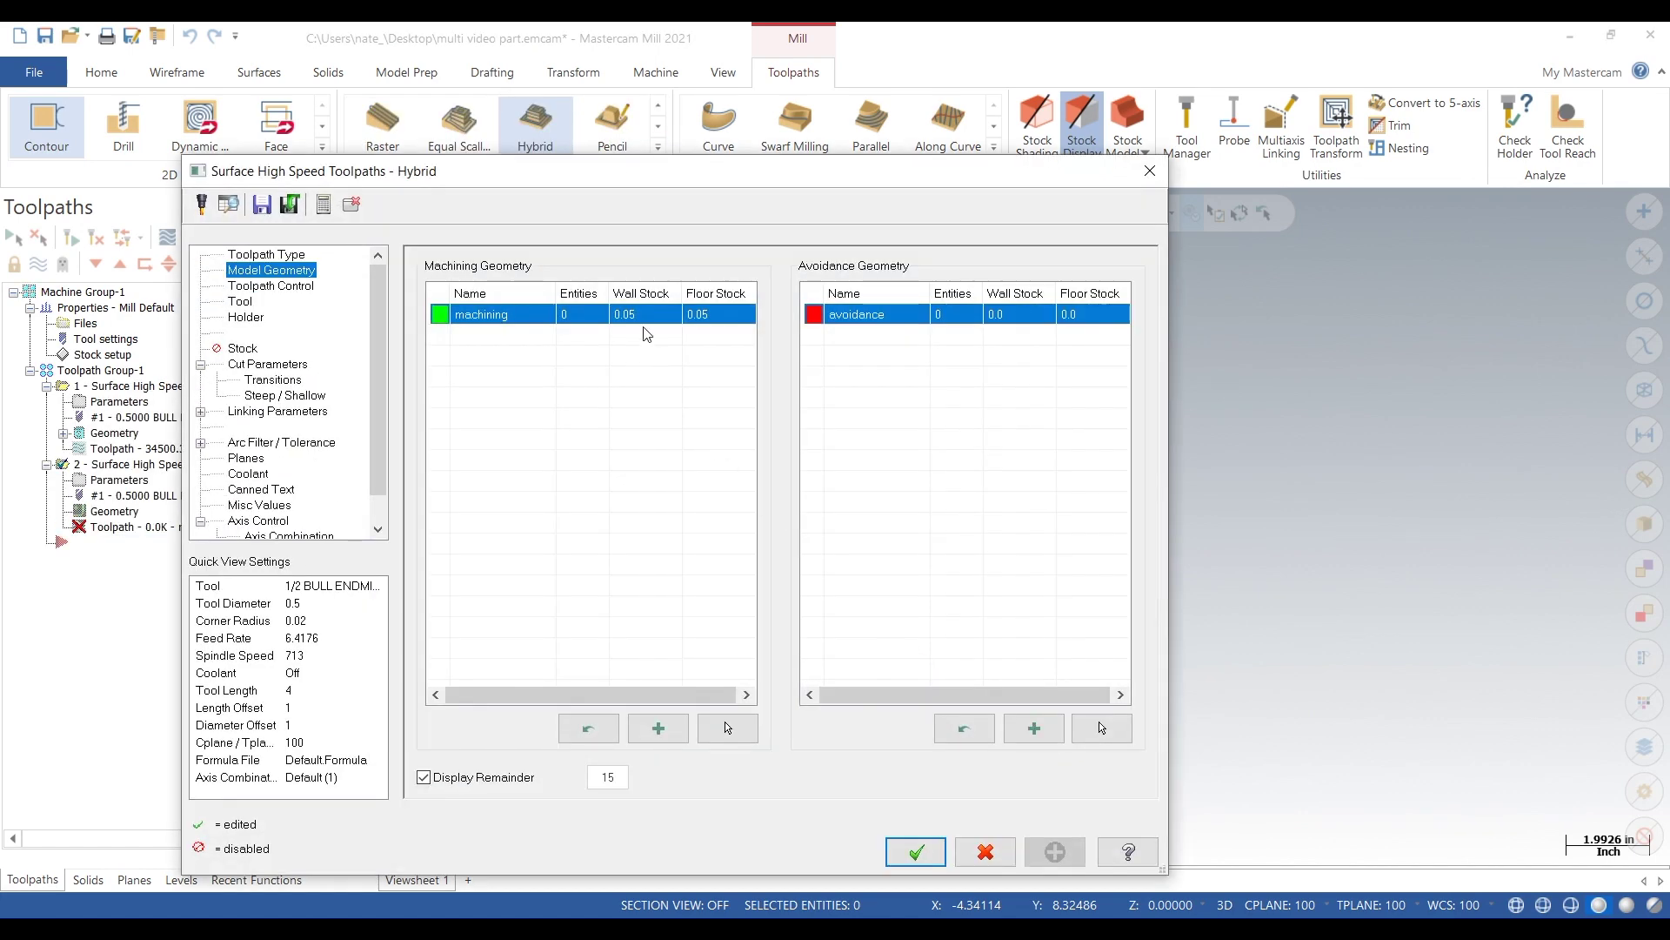
# Step: Set the Hybrid machining geometry's wall stock and floor stock to 0
pyautogui.click(645, 321)
pyautogui.write('0')
pyautogui.press('Return')
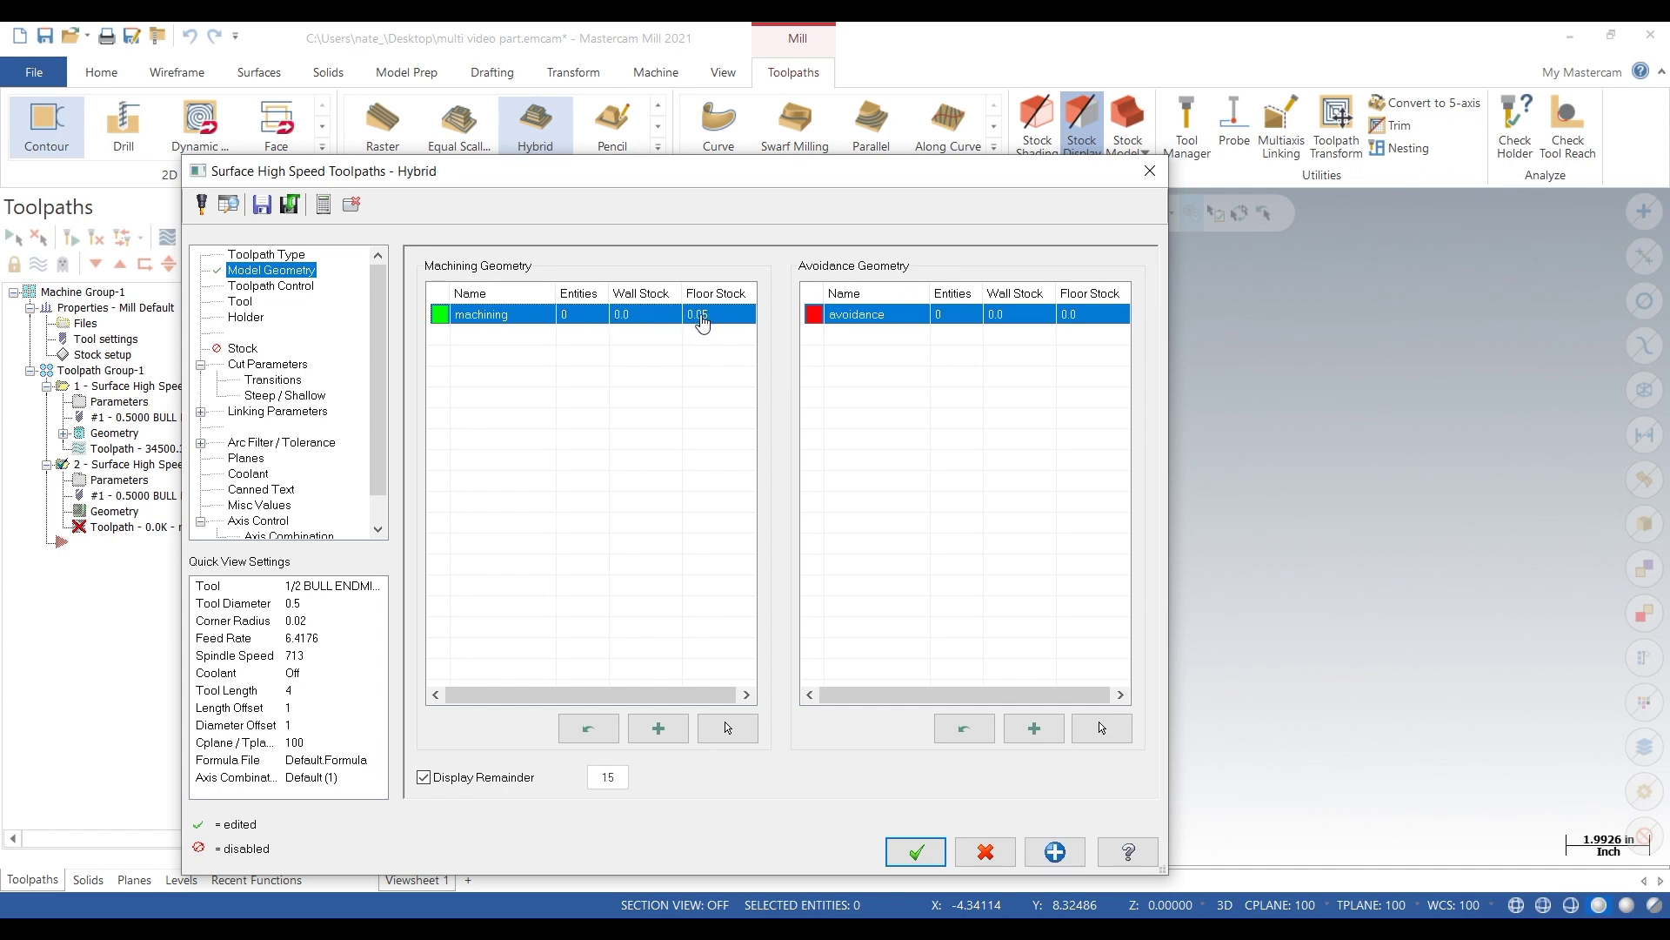
pyautogui.click(703, 315)
pyautogui.write('0')
pyautogui.press('Return')
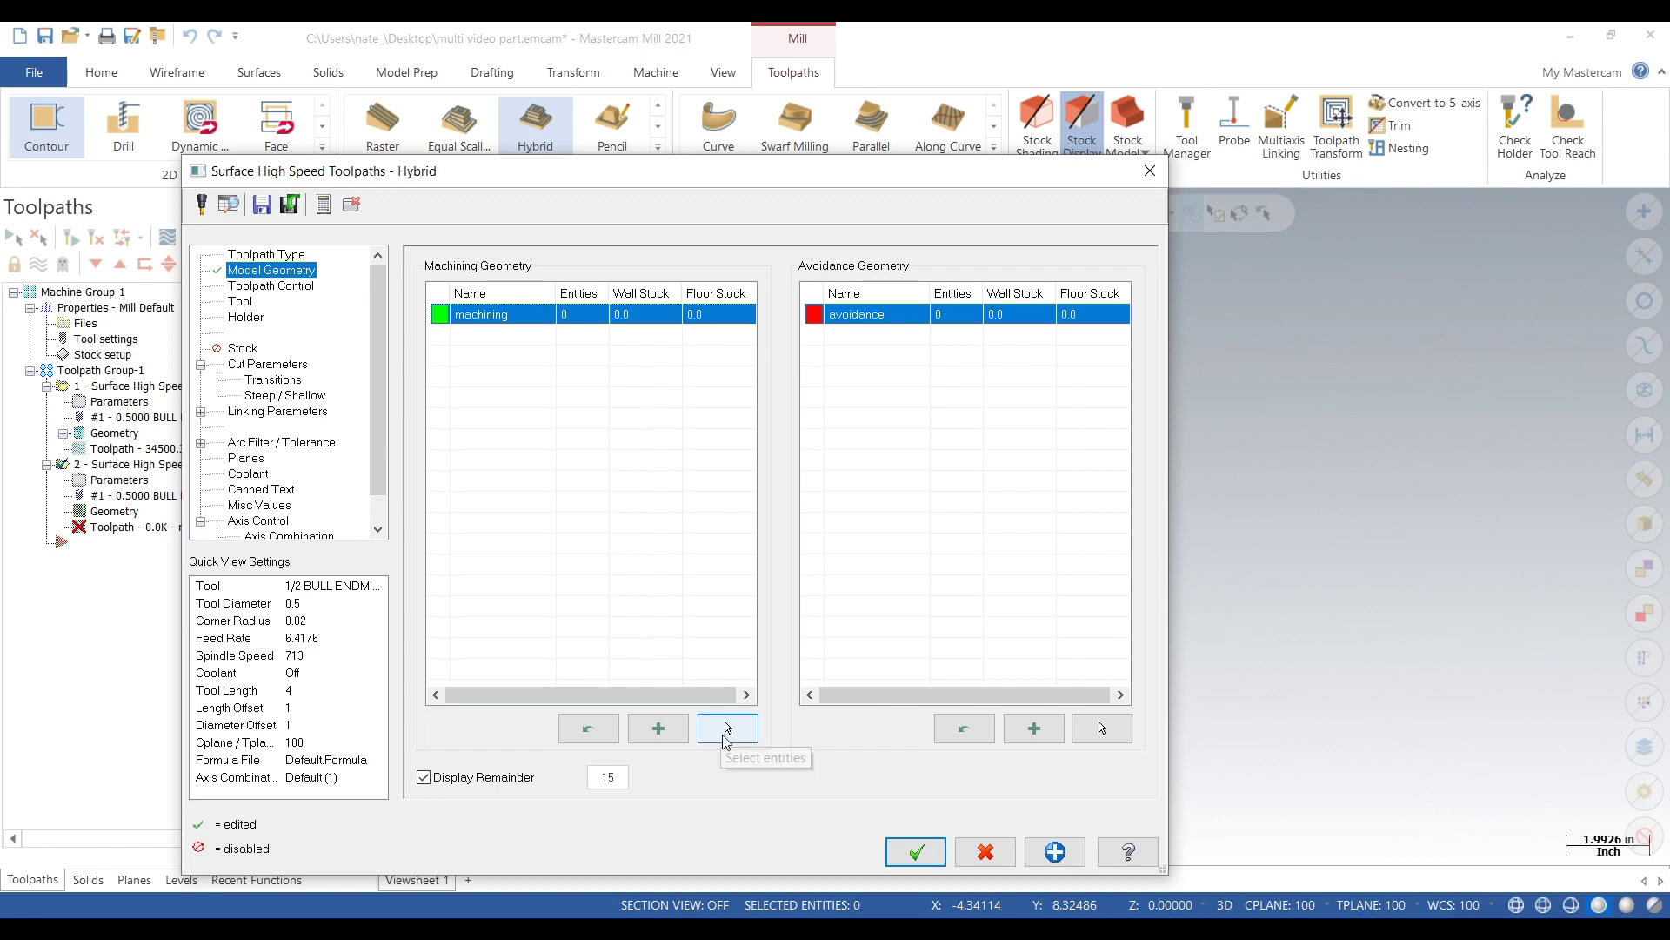
# Step: Window-select the whole part as machining geometry, 132 entities
pyautogui.click(727, 729)
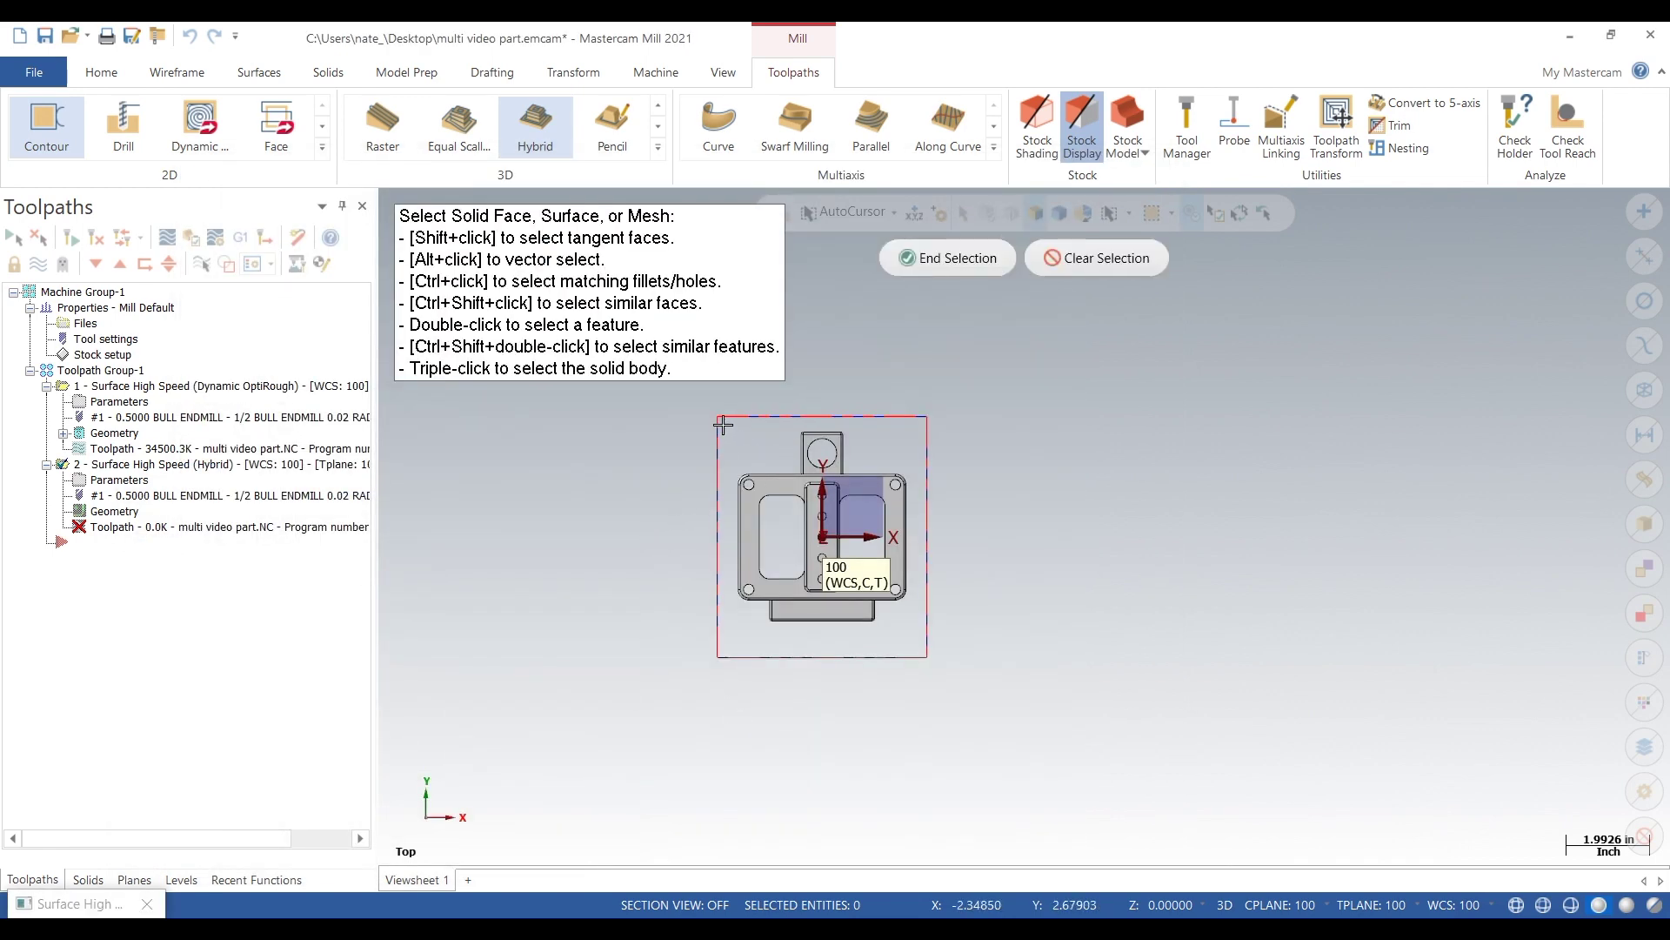
pyautogui.moveTo(720, 423); pyautogui.dragTo(921, 639)
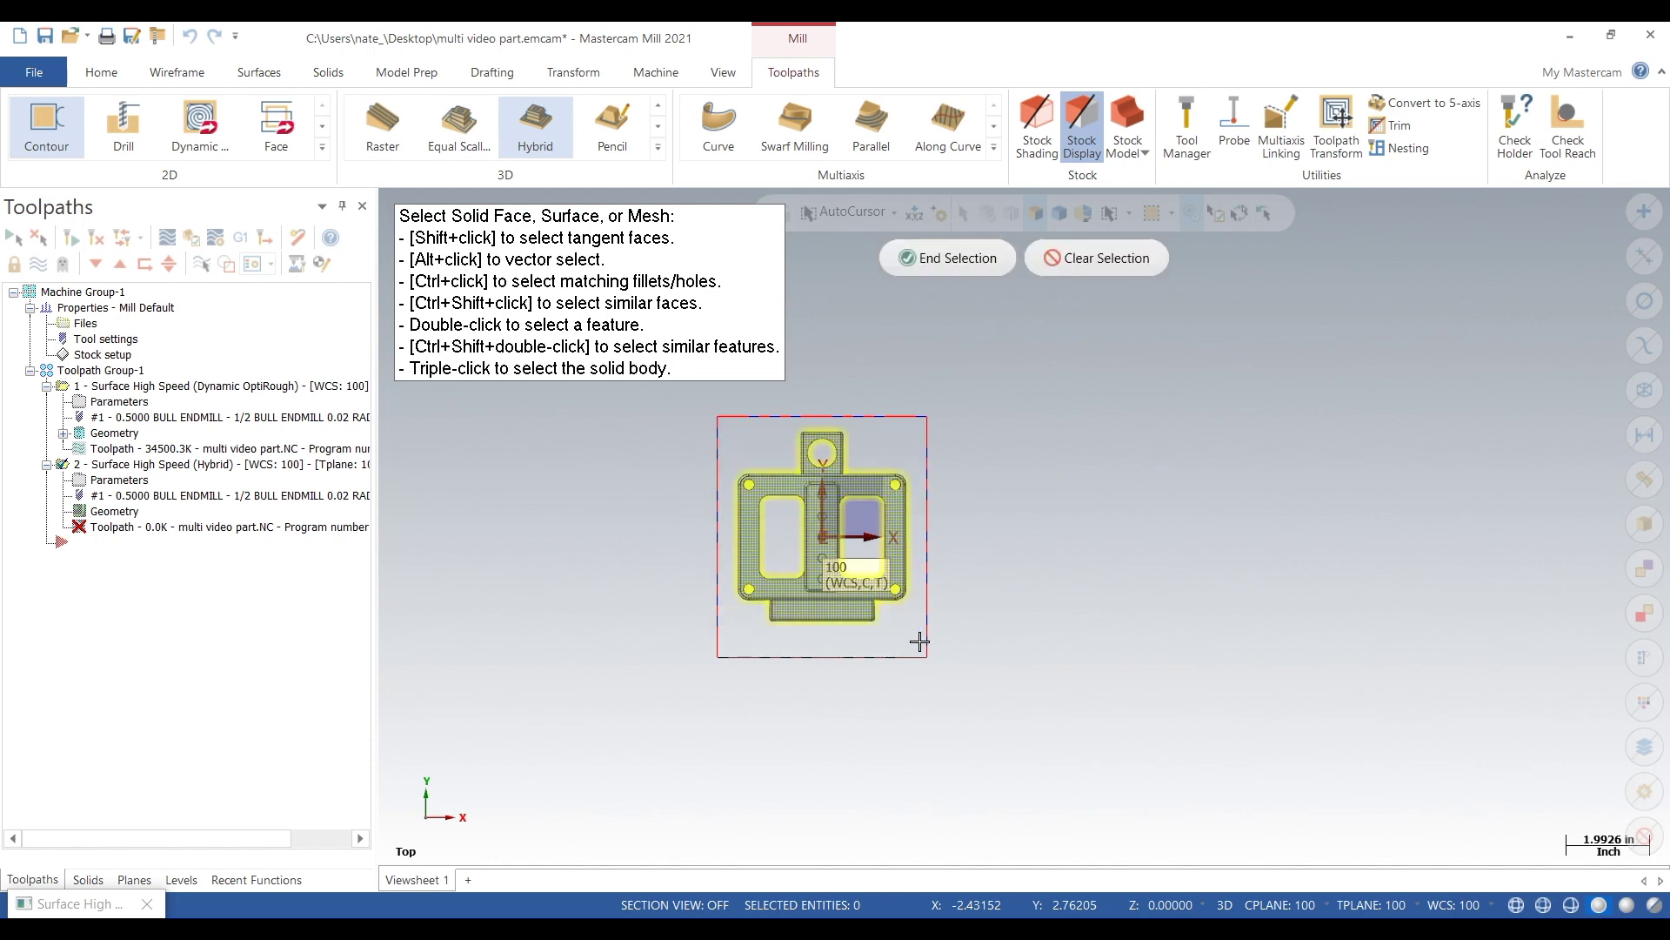
pyautogui.click(952, 265)
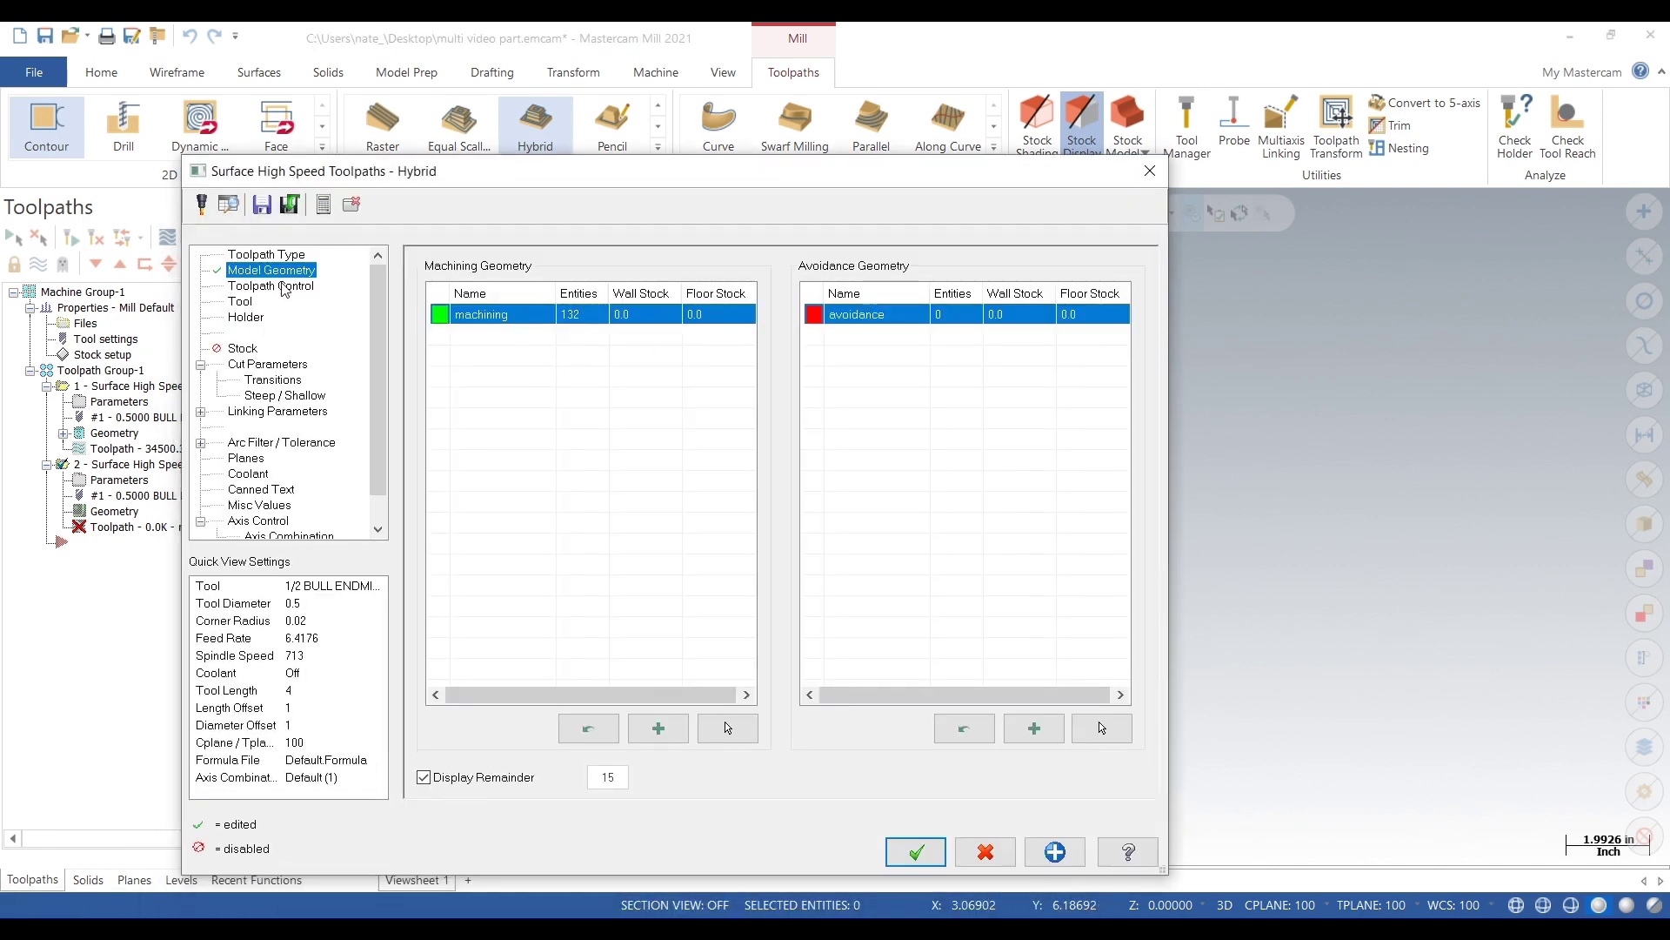
# Step: Choose the 1/2 bull endmill (feed 20, spindle 1146) for the Hybrid toolpath
pyautogui.click(278, 287)
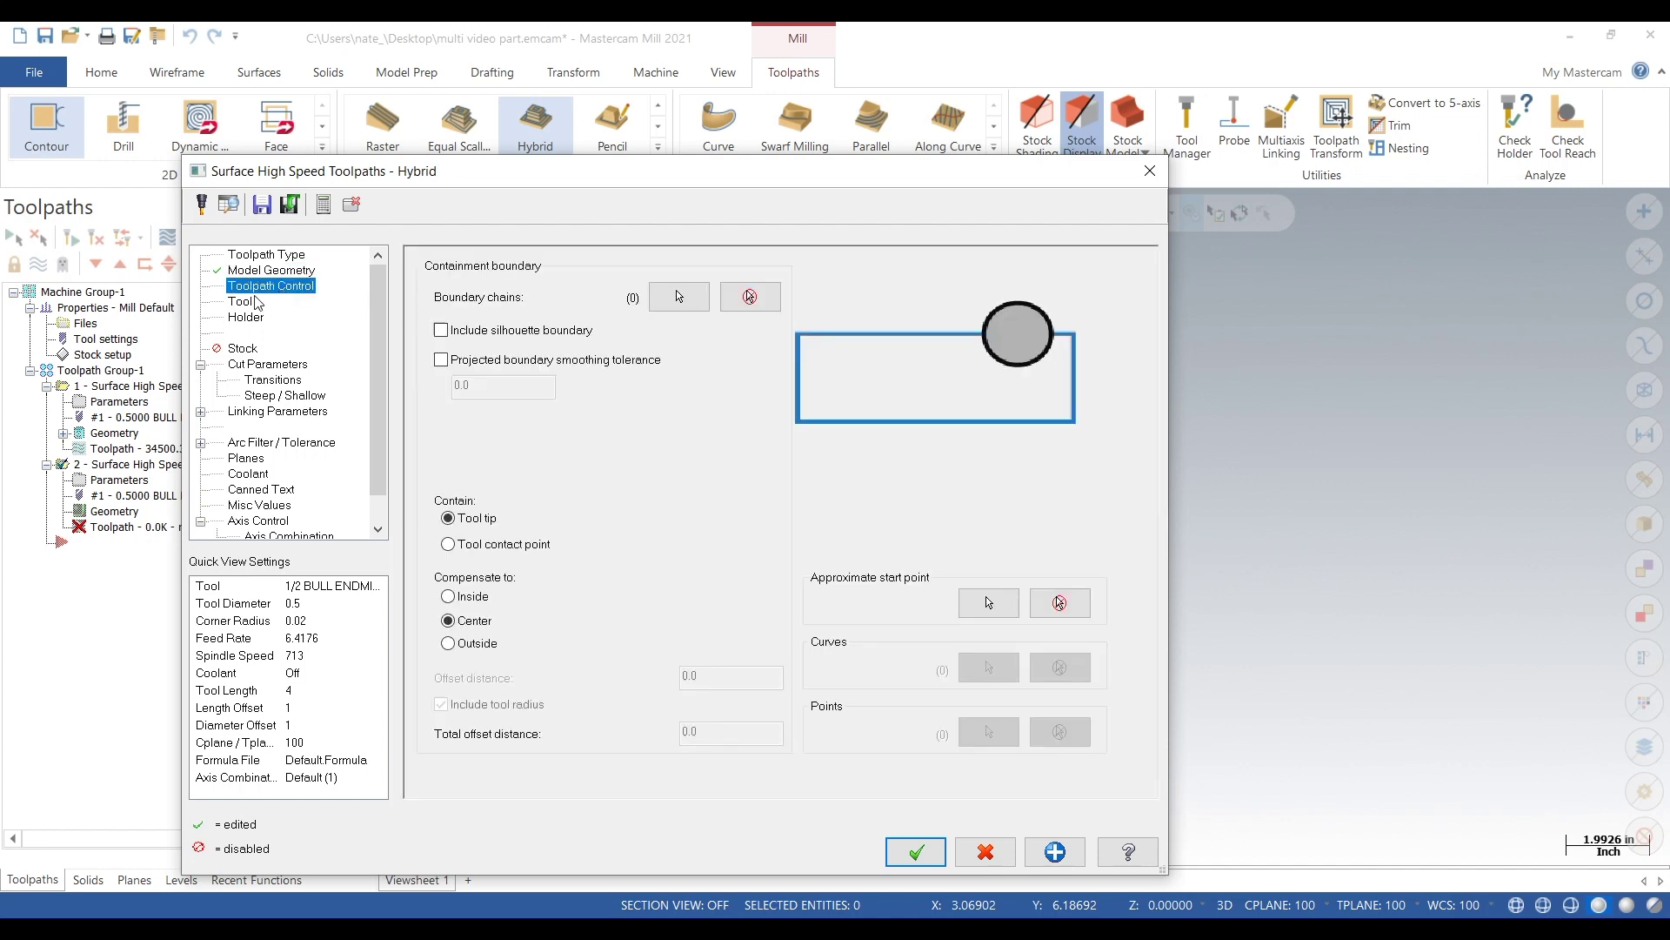
pyautogui.click(240, 305)
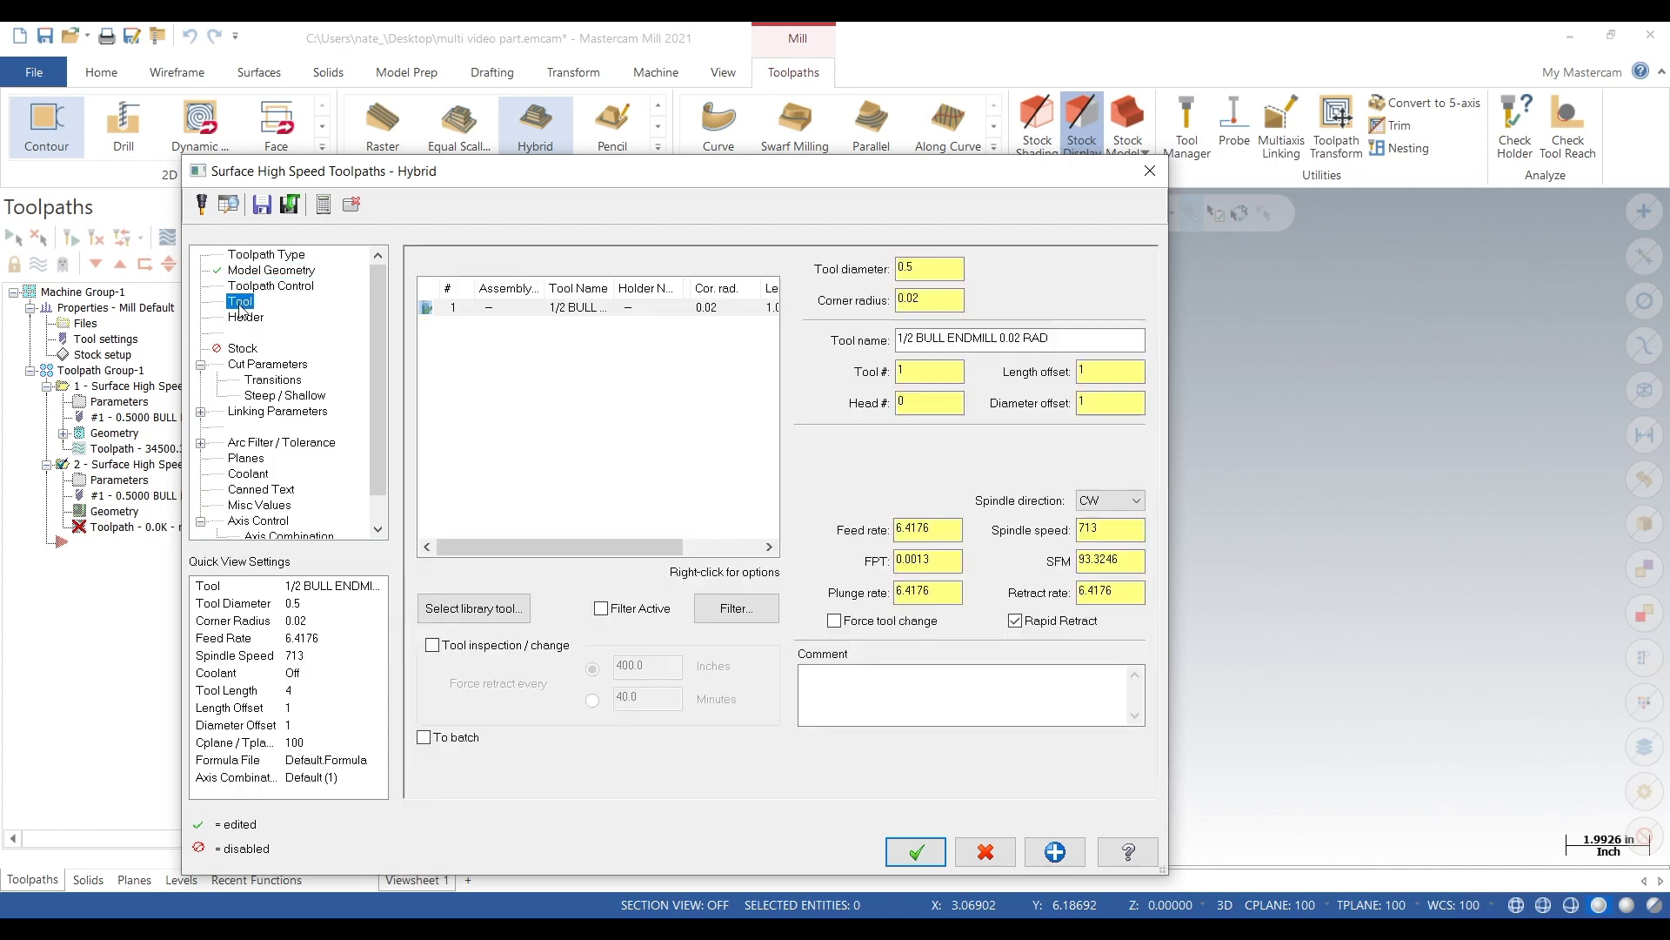
pyautogui.click(524, 310)
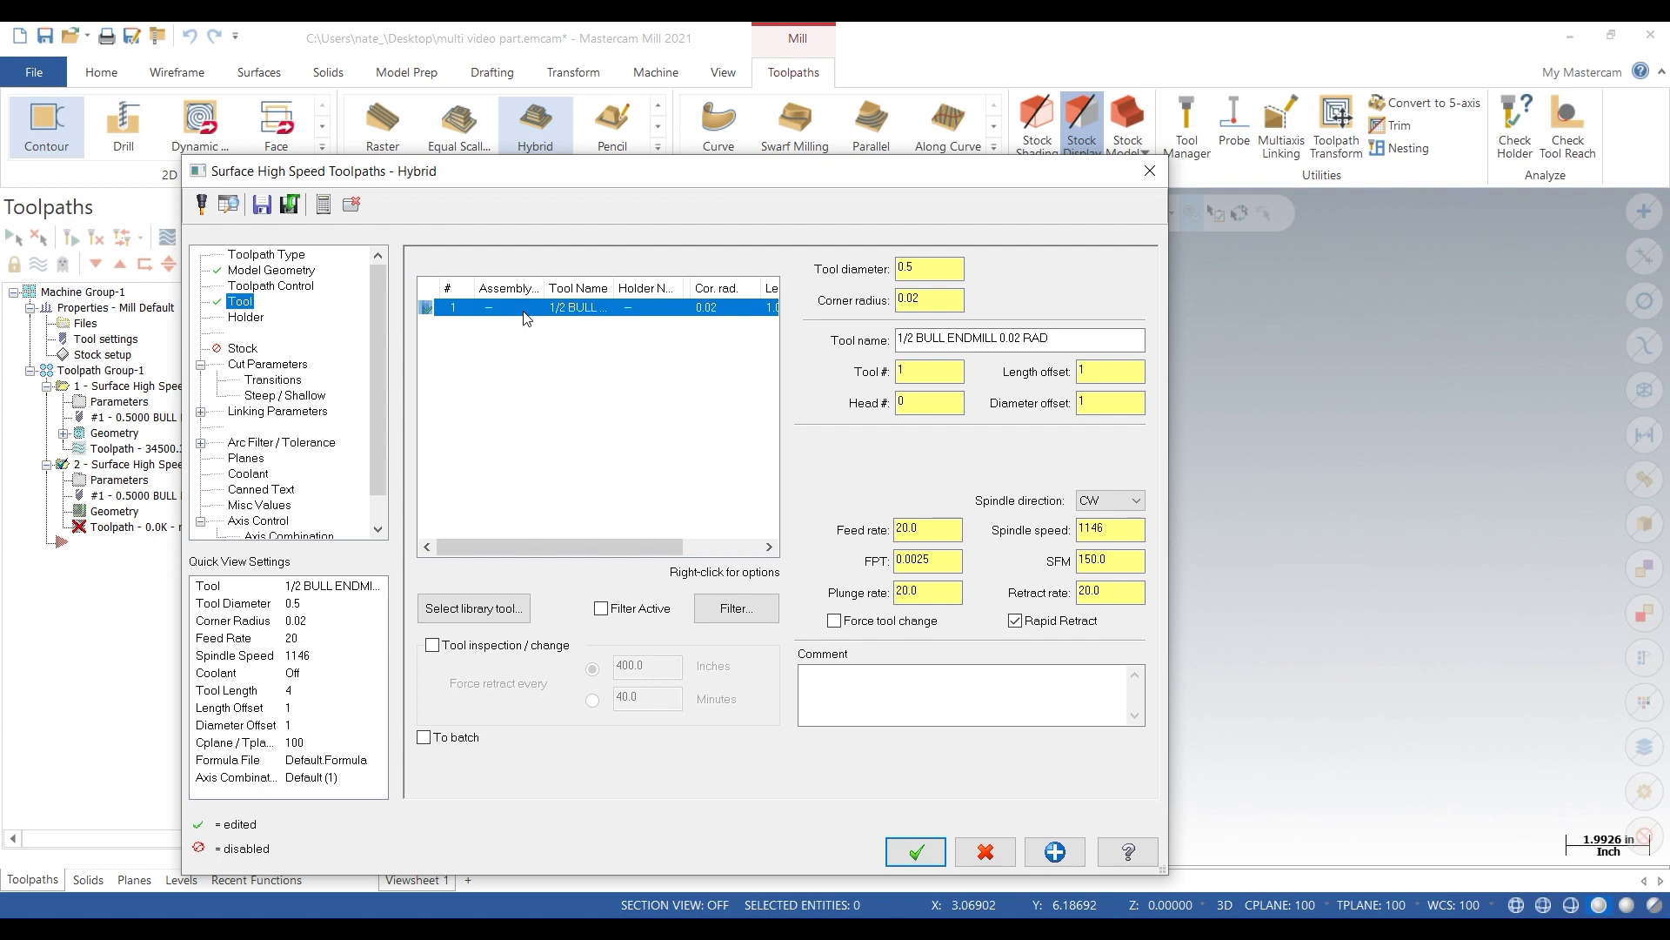
# Step: Set the Hybrid Z stepdown to 0.2 and the 3D stepover to 0.02
pyautogui.click(265, 366)
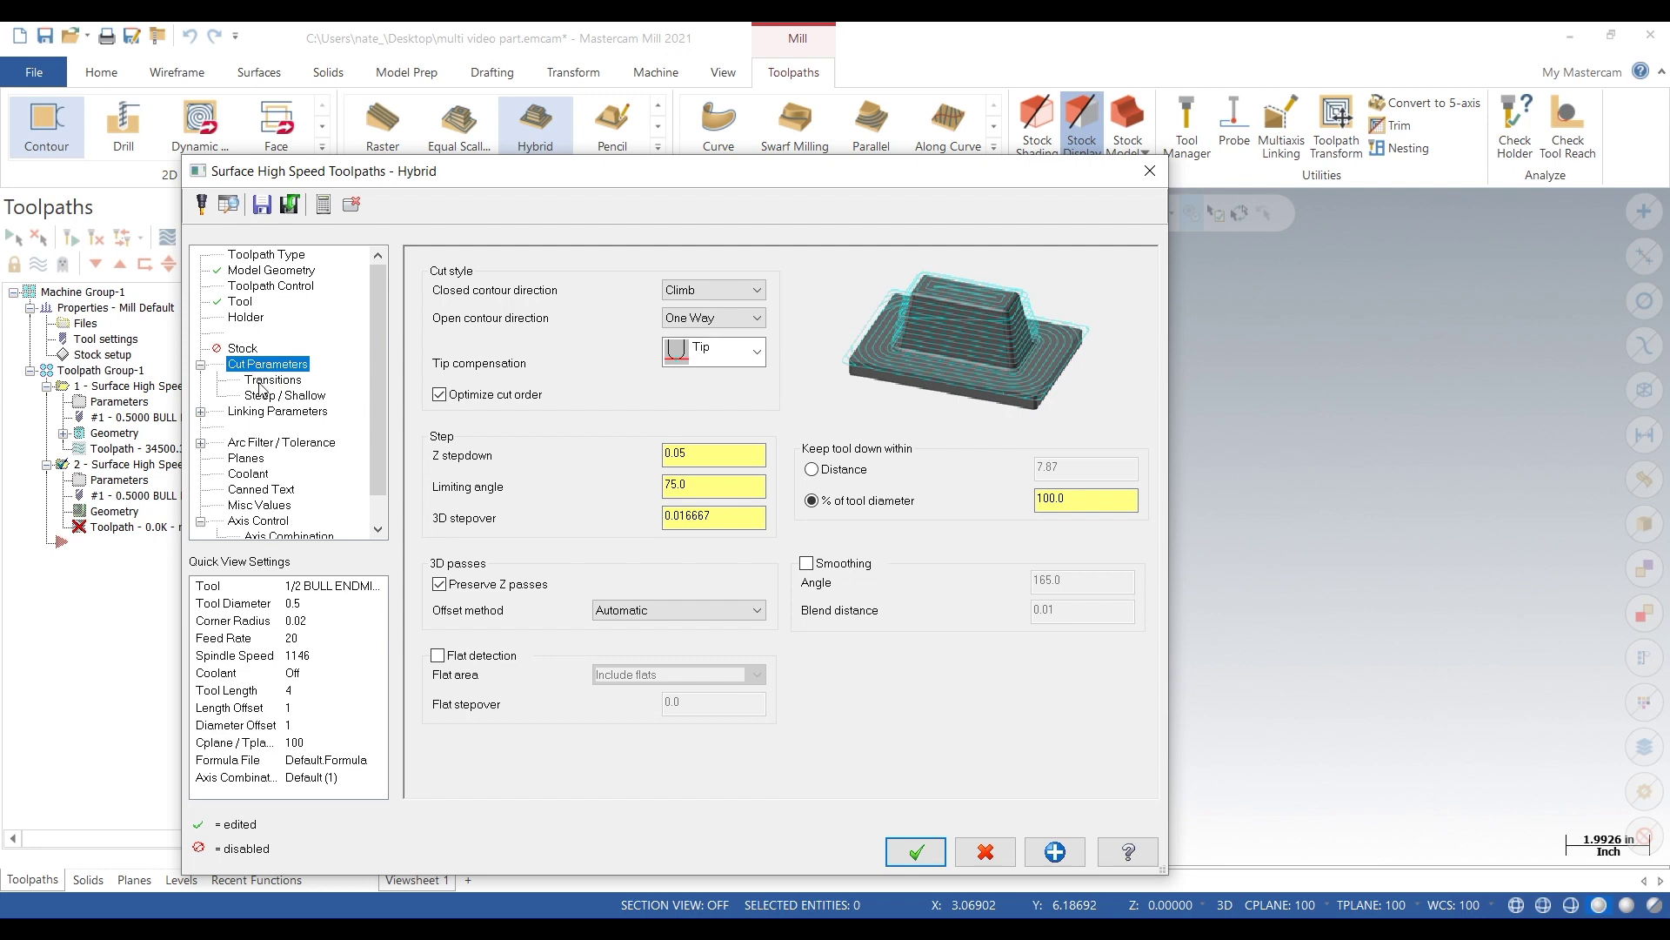
pyautogui.click(713, 453)
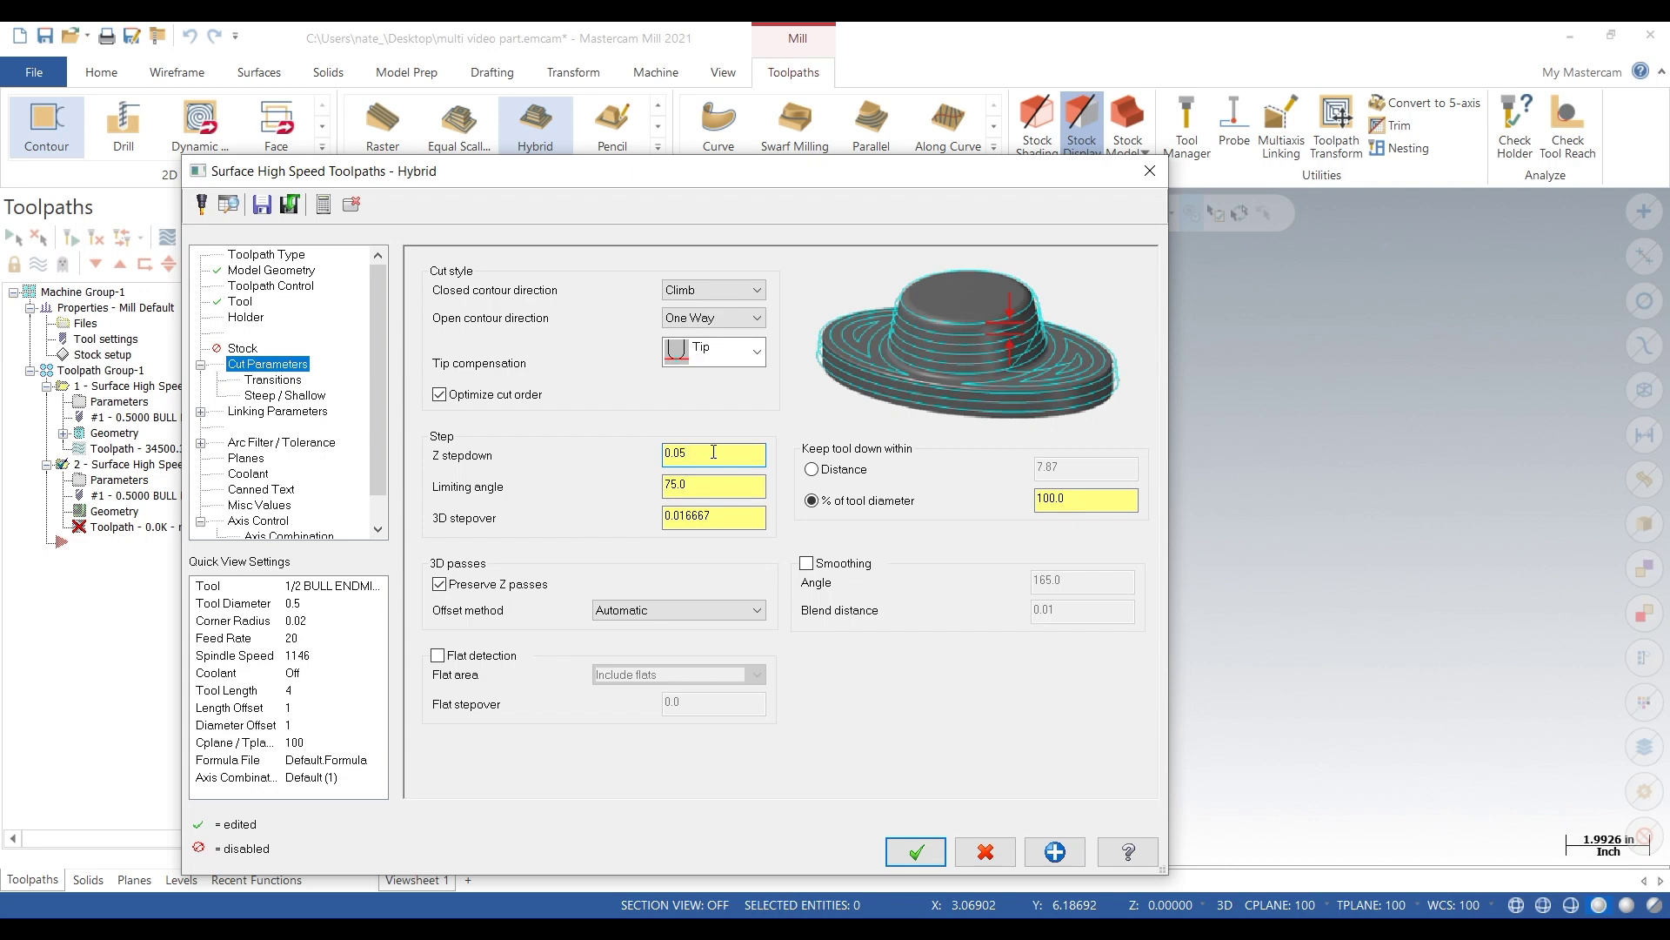
pyautogui.press('BackSpace')
pyautogui.press('BackSpace')
pyautogui.write('1')
pyautogui.press('BackSpace')
pyautogui.press('BackSpace')
pyautogui.press('BackSpace')
pyautogui.write('.2')
pyautogui.click(744, 519)
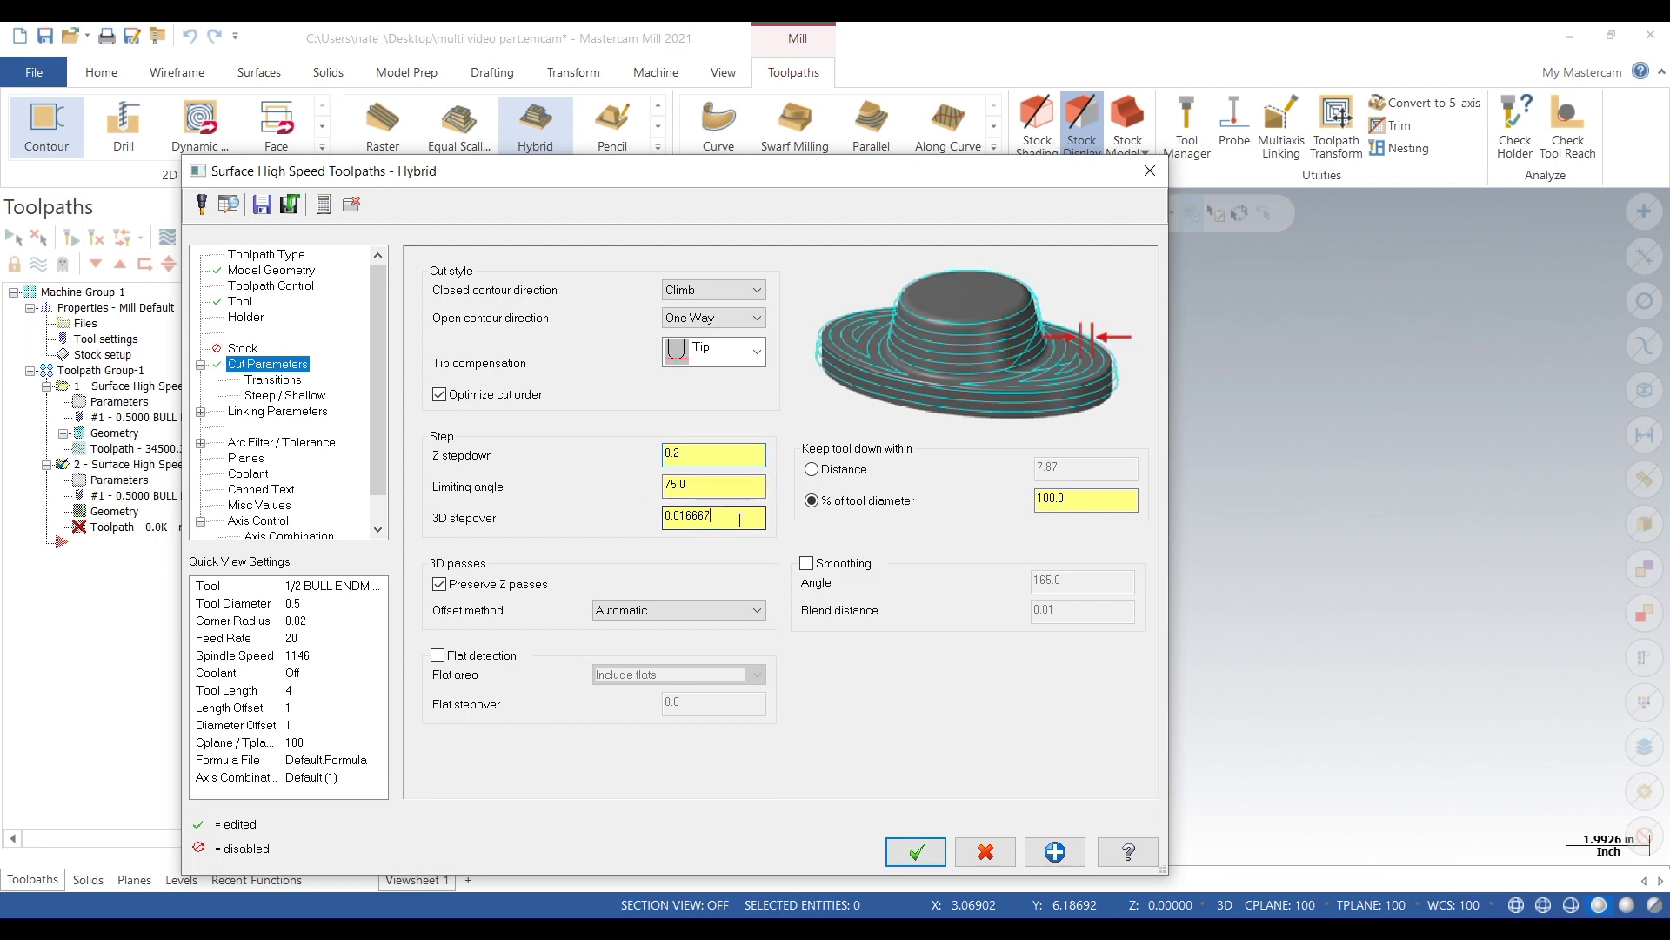
pyautogui.doubleClick(745, 518)
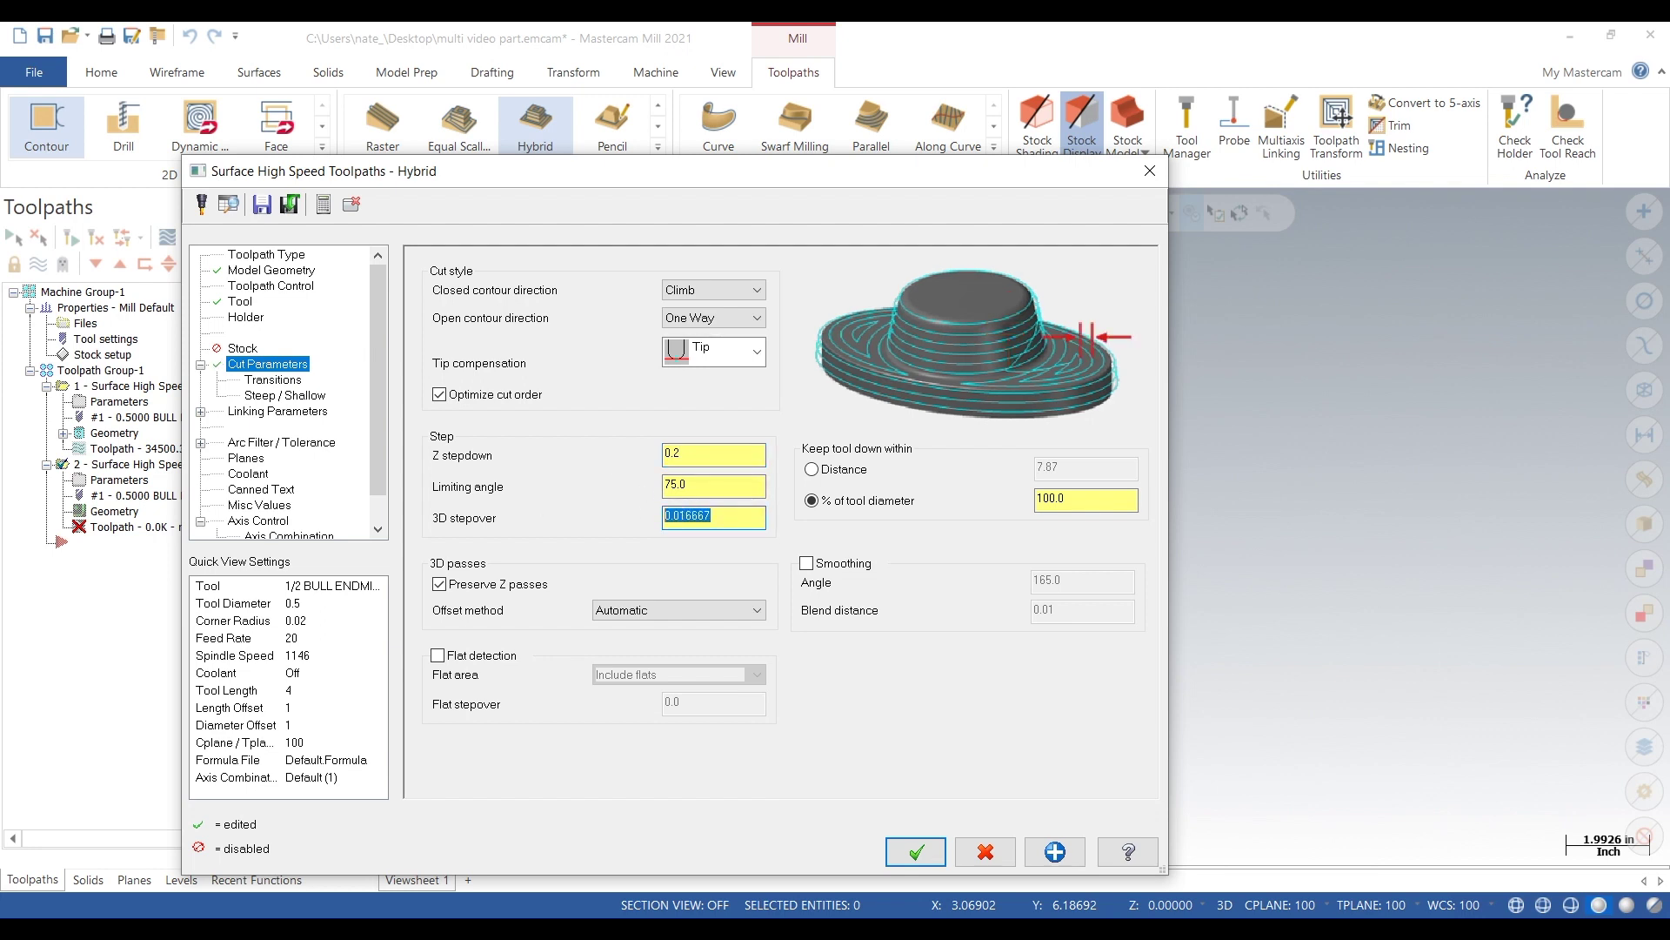
pyautogui.write('0.02')
pyautogui.click(270, 383)
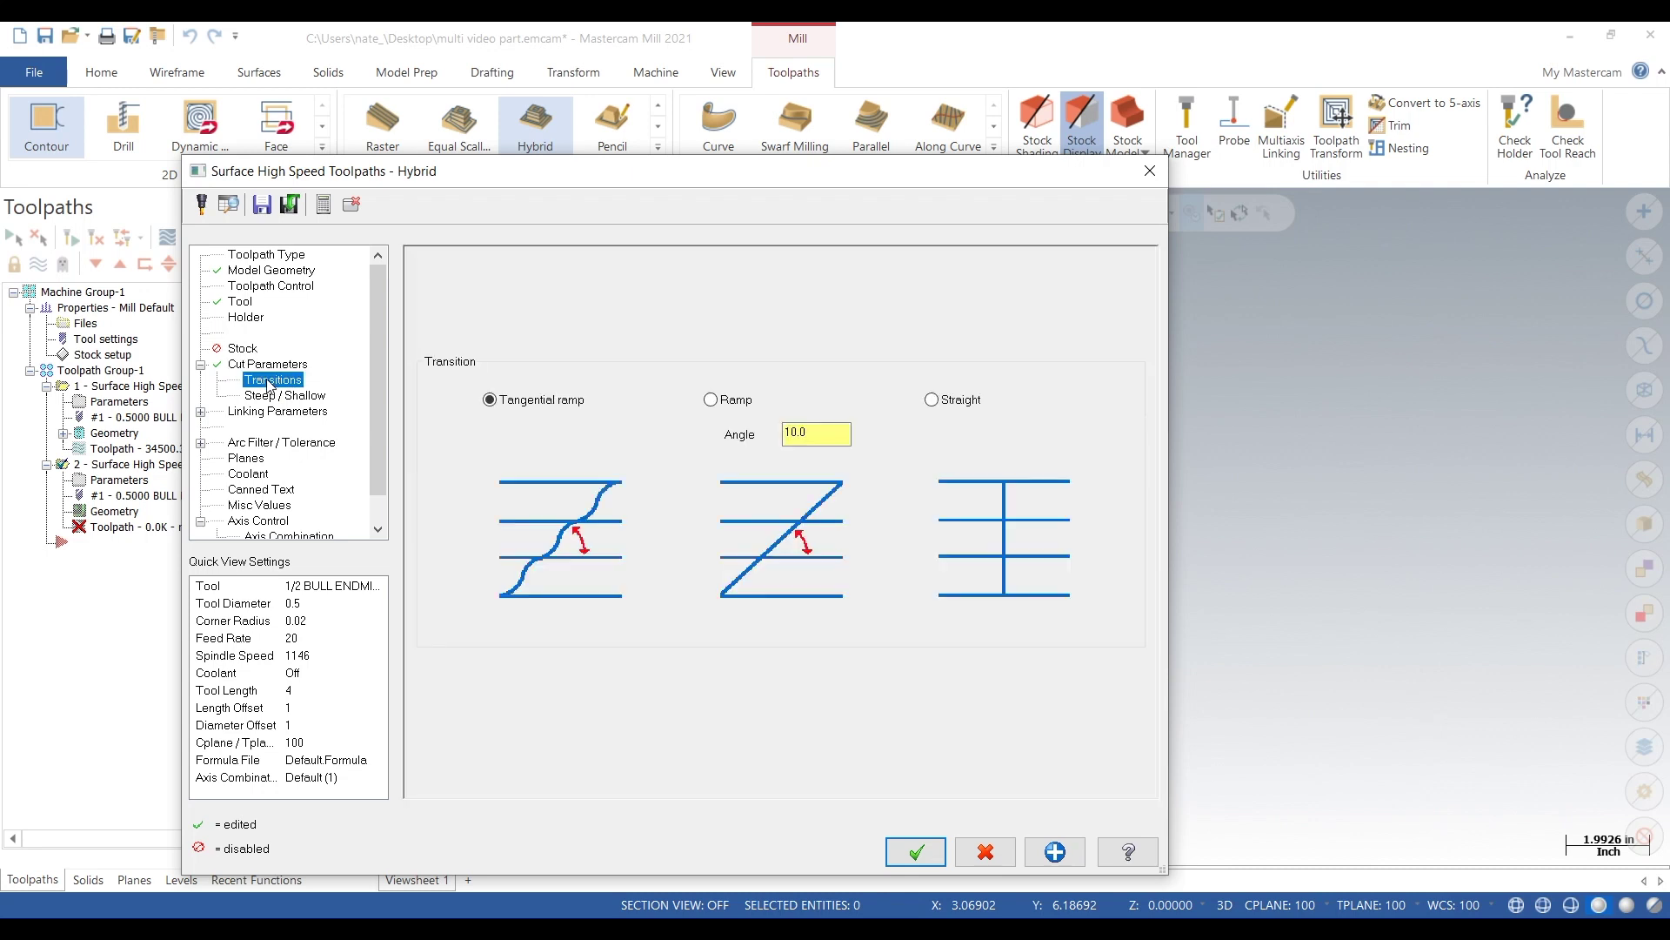
# Step: Set the transition angle to 1.0 and enable a maximum depth limit on Steep/Shallow
pyautogui.doubleClick(816, 433)
pyautogui.write('1.0')
pyautogui.click(293, 383)
pyautogui.click(296, 397)
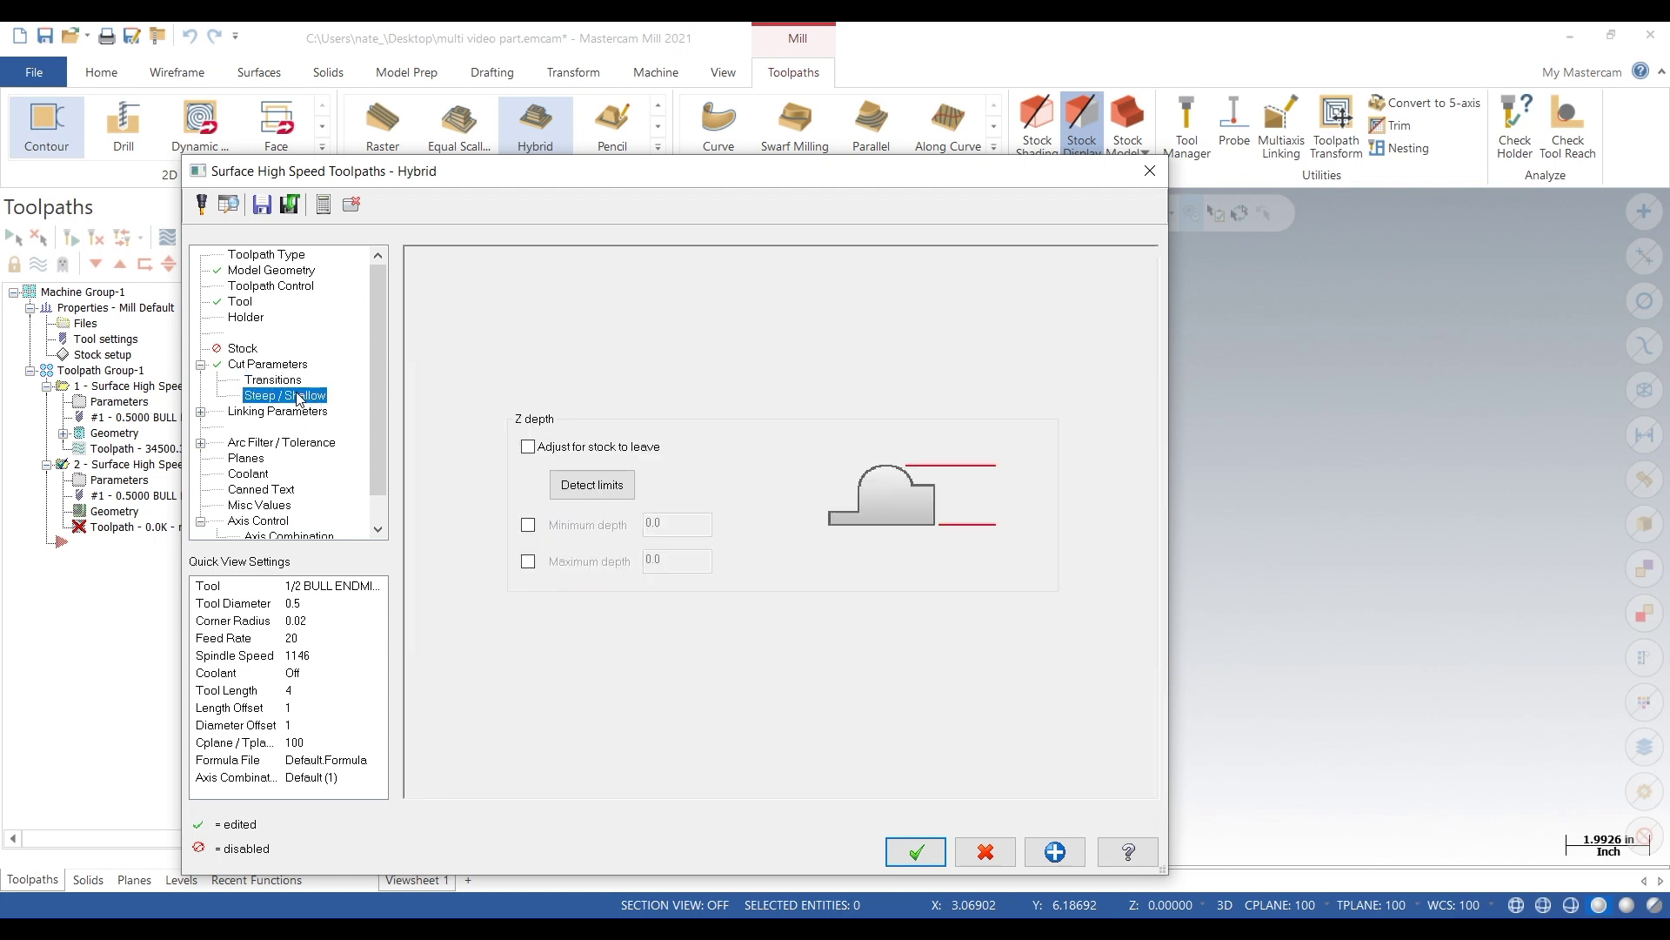
pyautogui.click(529, 562)
pyautogui.write('-')
# Step: Review Linking Parameters and Planes, then accept to generate the Hybrid toolpath
pyautogui.click(244, 413)
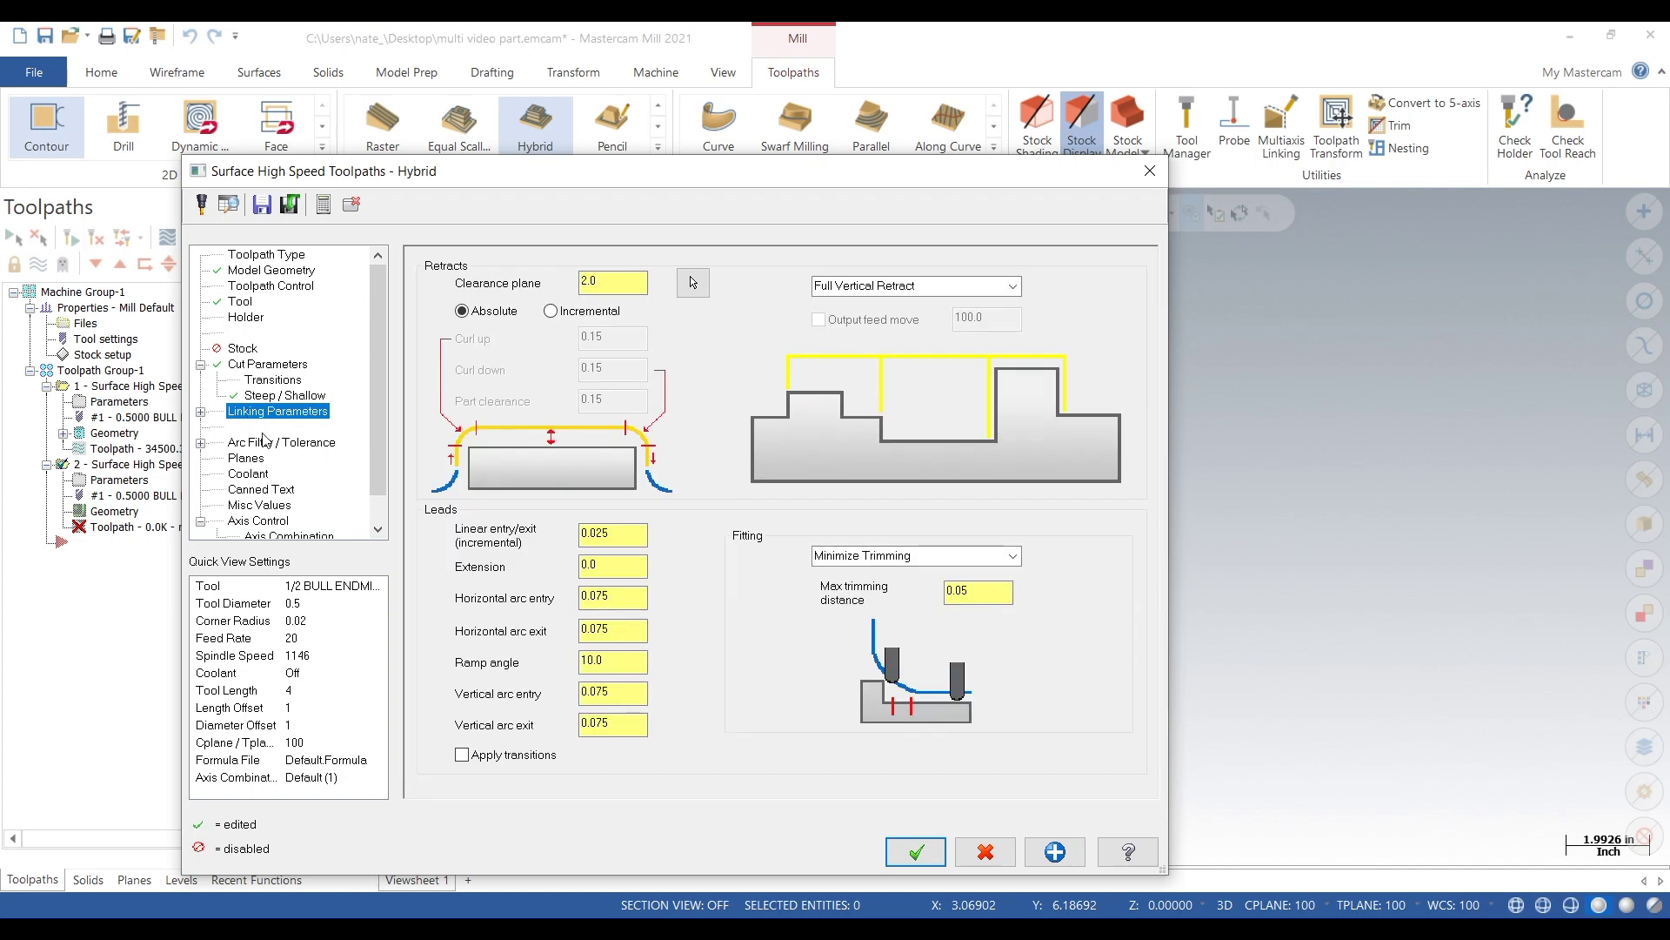
pyautogui.click(255, 461)
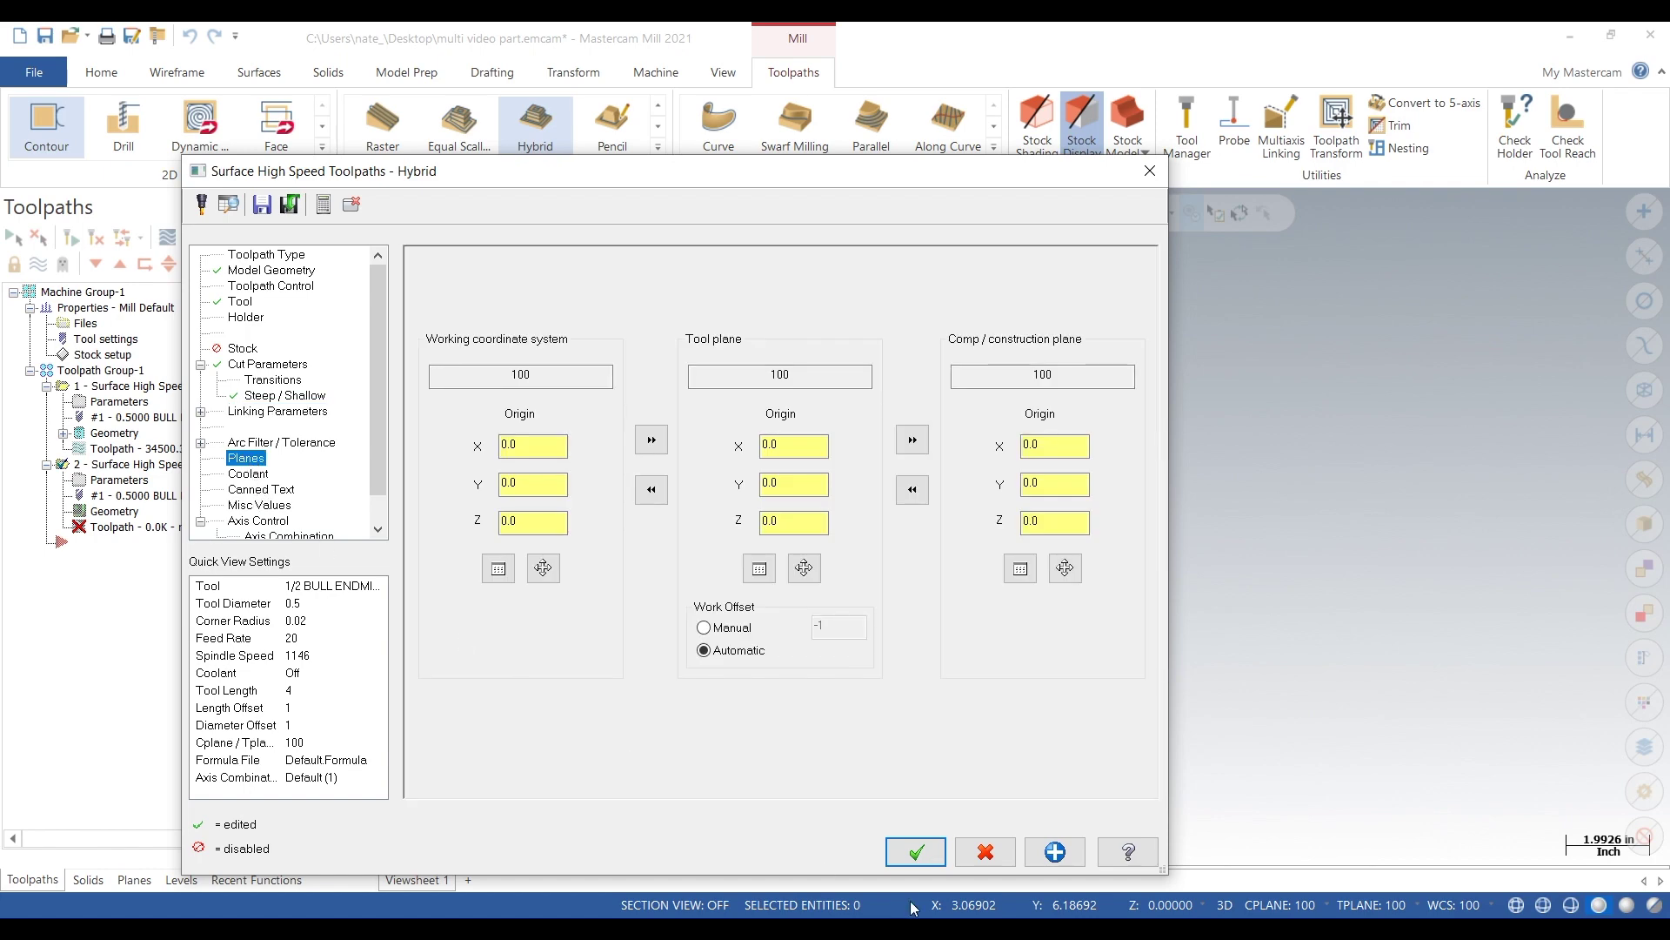
pyautogui.click(915, 852)
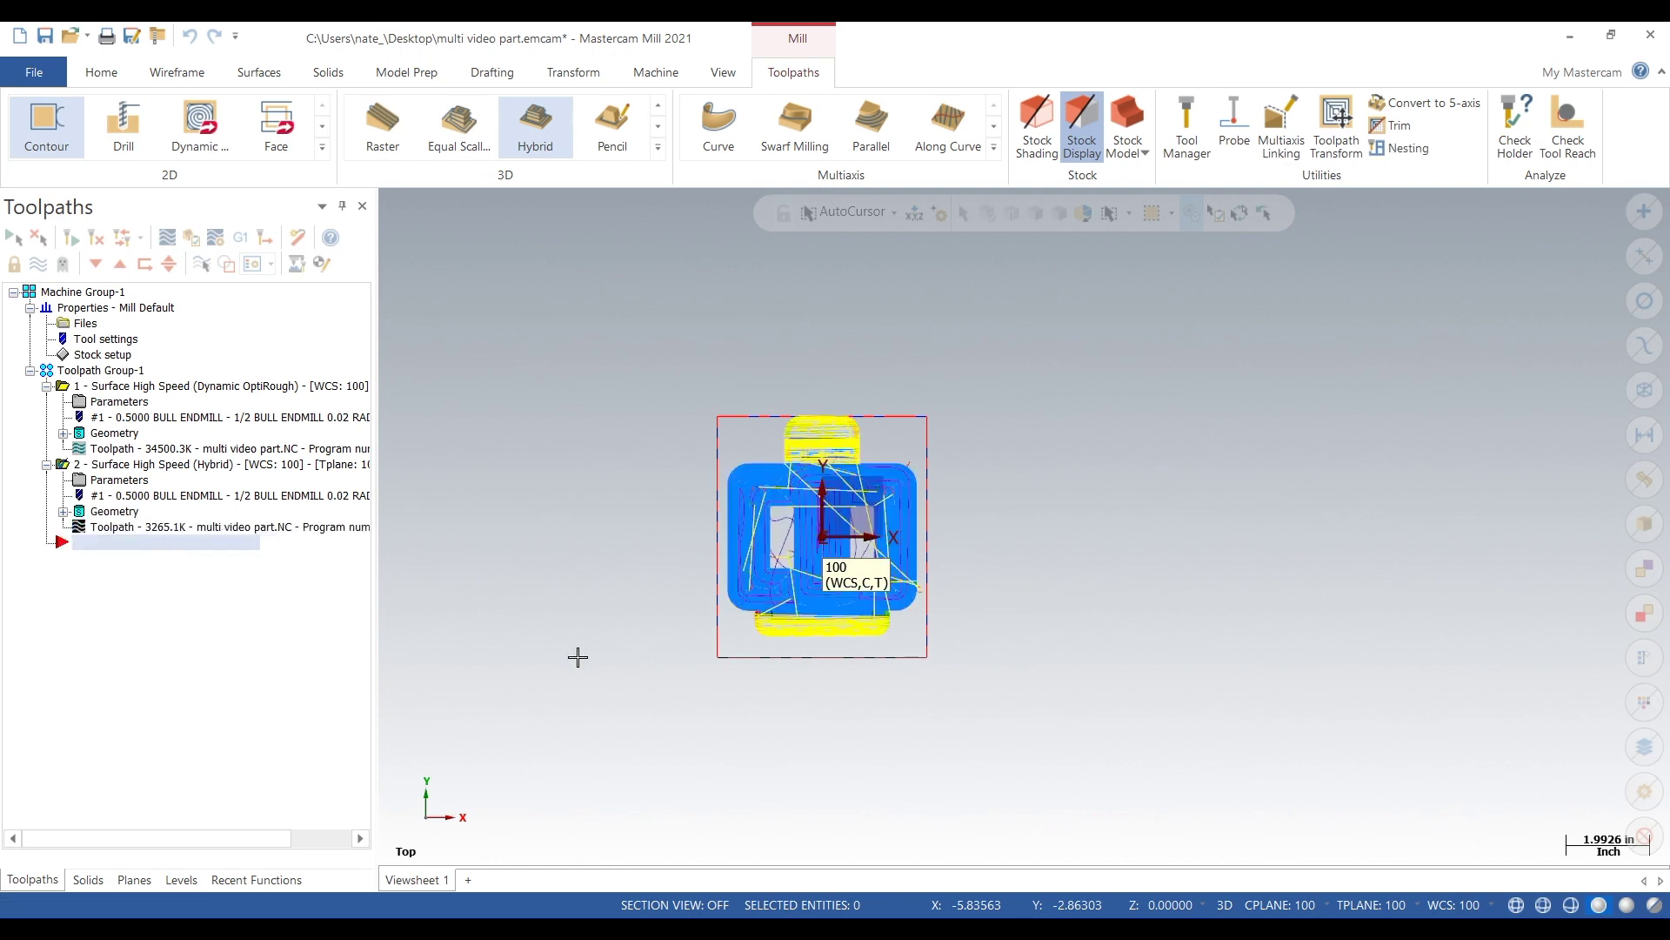
# Step: Orbit and zoom the view around the part
pyautogui.moveTo(601, 616)
pyautogui.mouseDown(button='middle')
pyautogui.moveTo(563, 507)
pyautogui.moveTo(1148, 585)
pyautogui.moveTo(761, 579)
pyautogui.mouseUp(button='middle')
pyautogui.scroll(3, 761, 580)
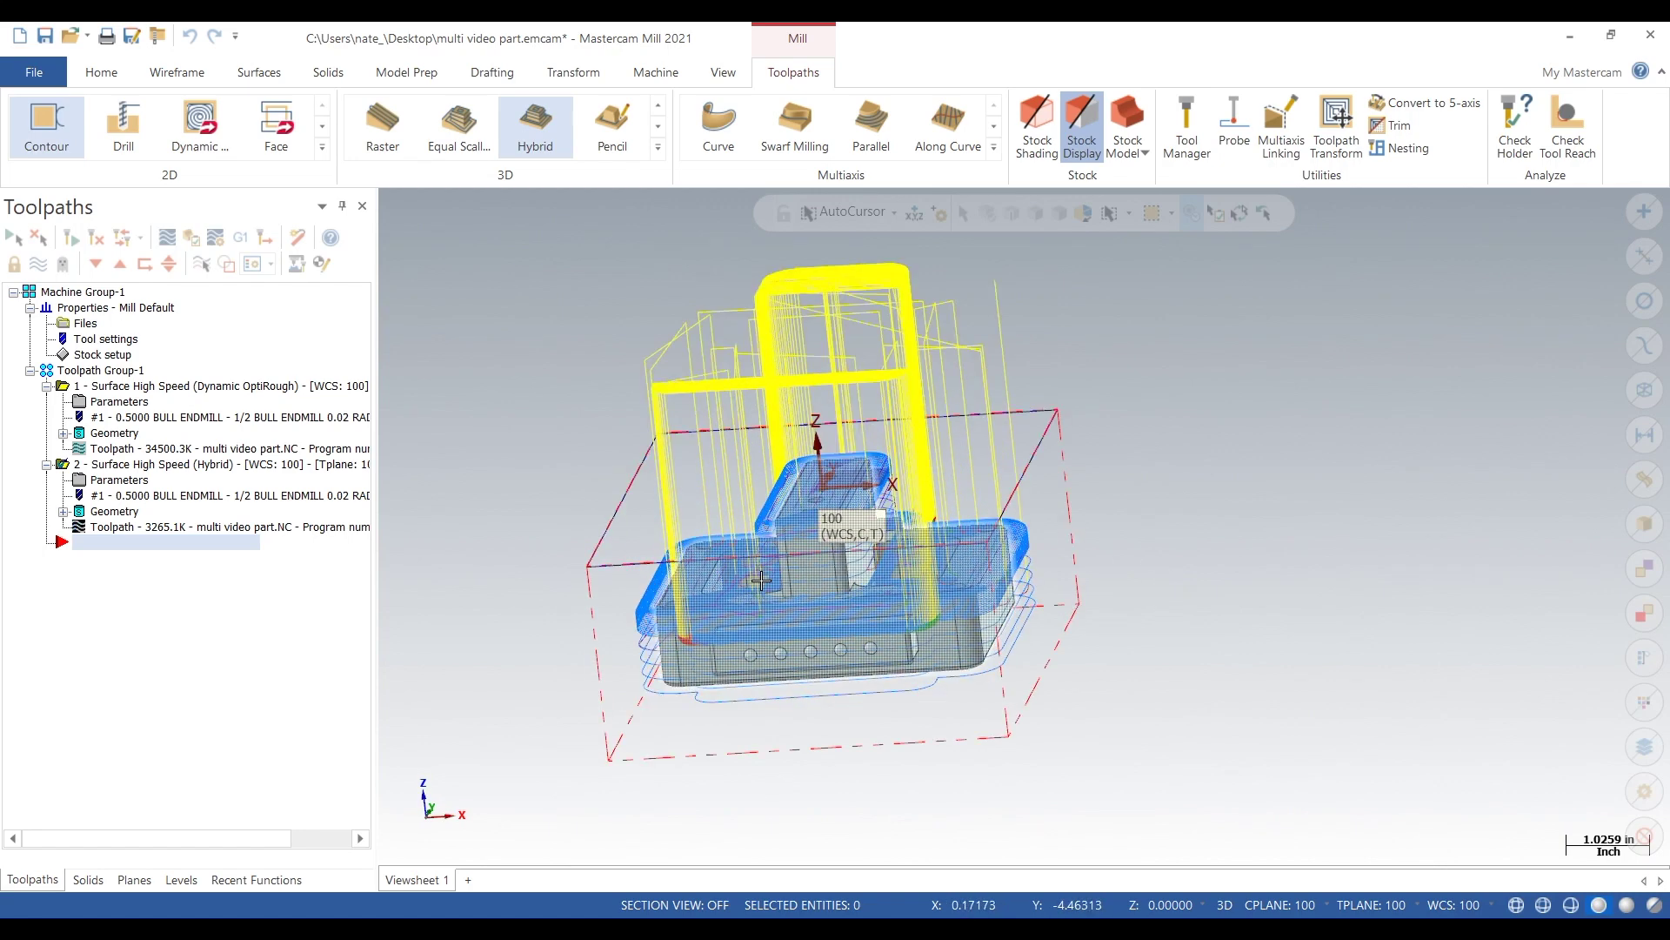
pyautogui.scroll(1, 497, 476)
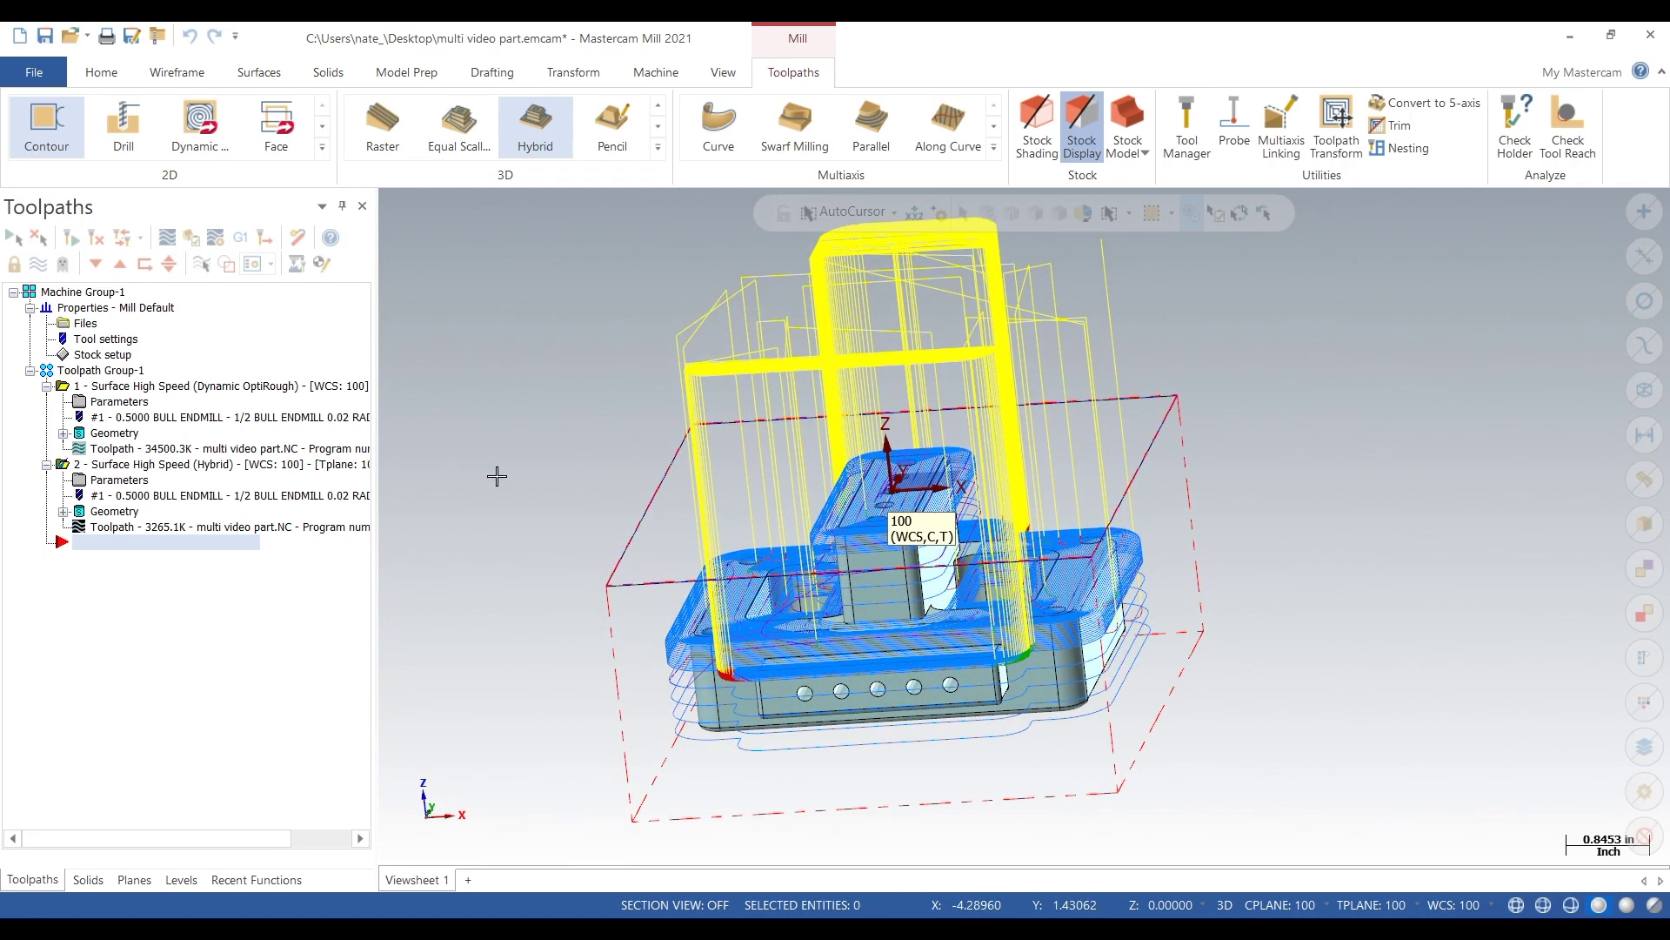
pyautogui.moveTo(497, 476)
pyautogui.mouseDown(button='middle')
pyautogui.moveTo(656, 478)
pyautogui.moveTo(563, 494)
pyautogui.moveTo(551, 548)
pyautogui.moveTo(559, 496)
pyautogui.moveTo(481, 474)
pyautogui.moveTo(573, 472)
pyautogui.moveTo(514, 467)
pyautogui.mouseUp(button='middle')
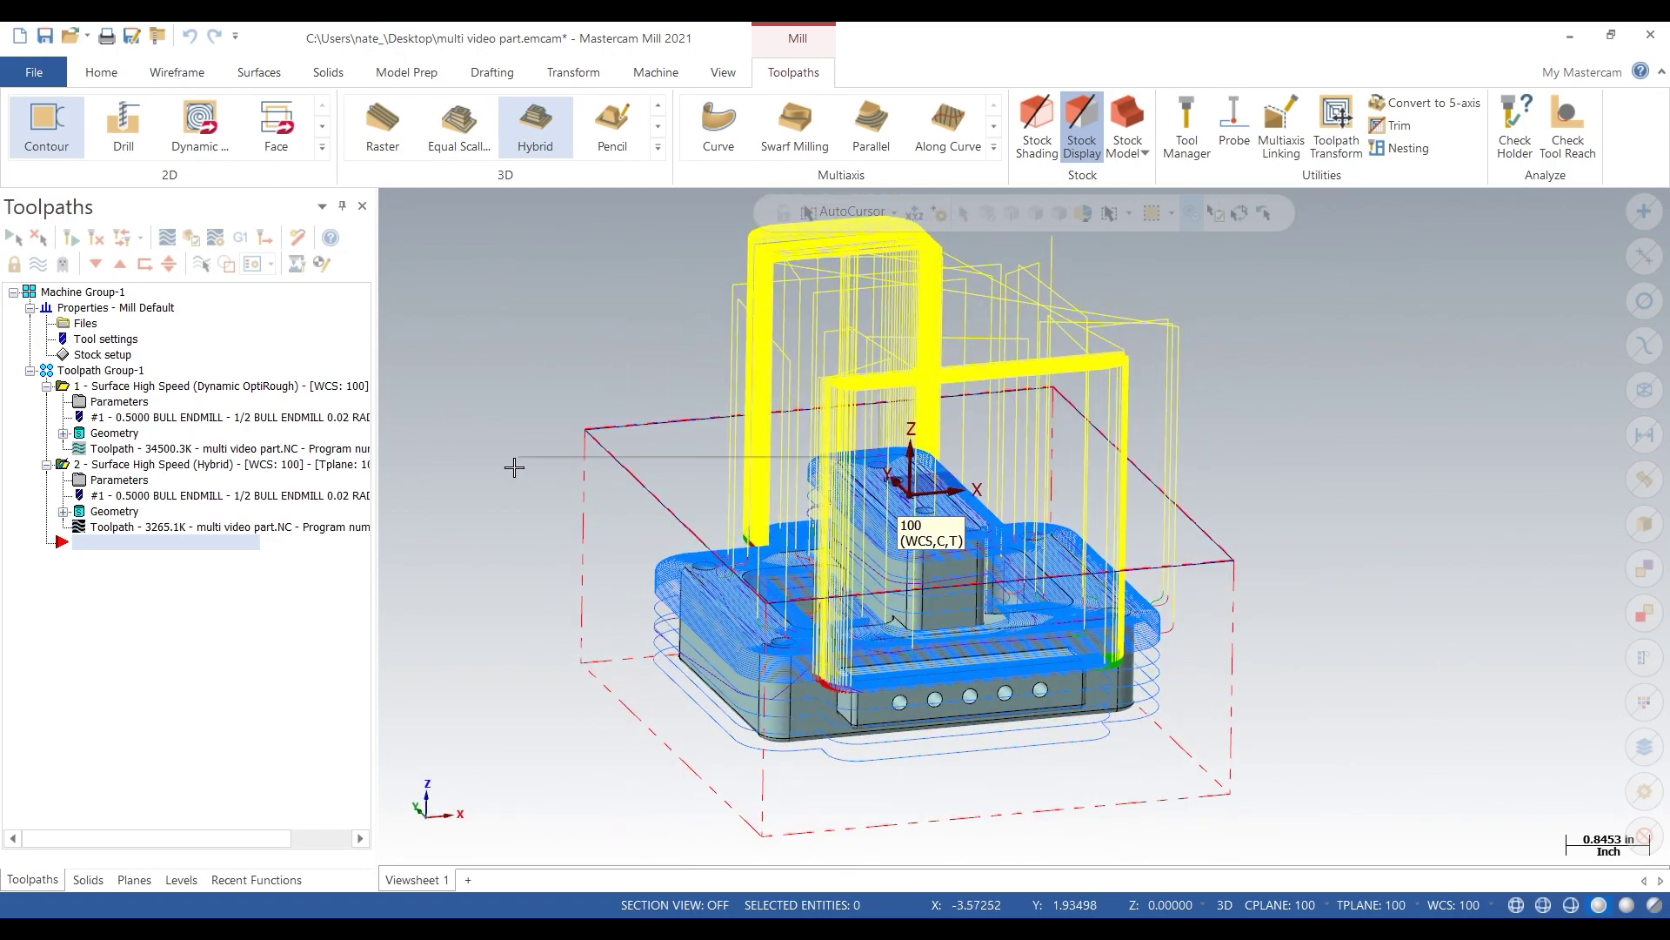
# Step: Return to the Top (WCS) view and verify both Toolpath Group-1 operations in the Simulator
pyautogui.rightClick(514, 468)
pyautogui.click(570, 588)
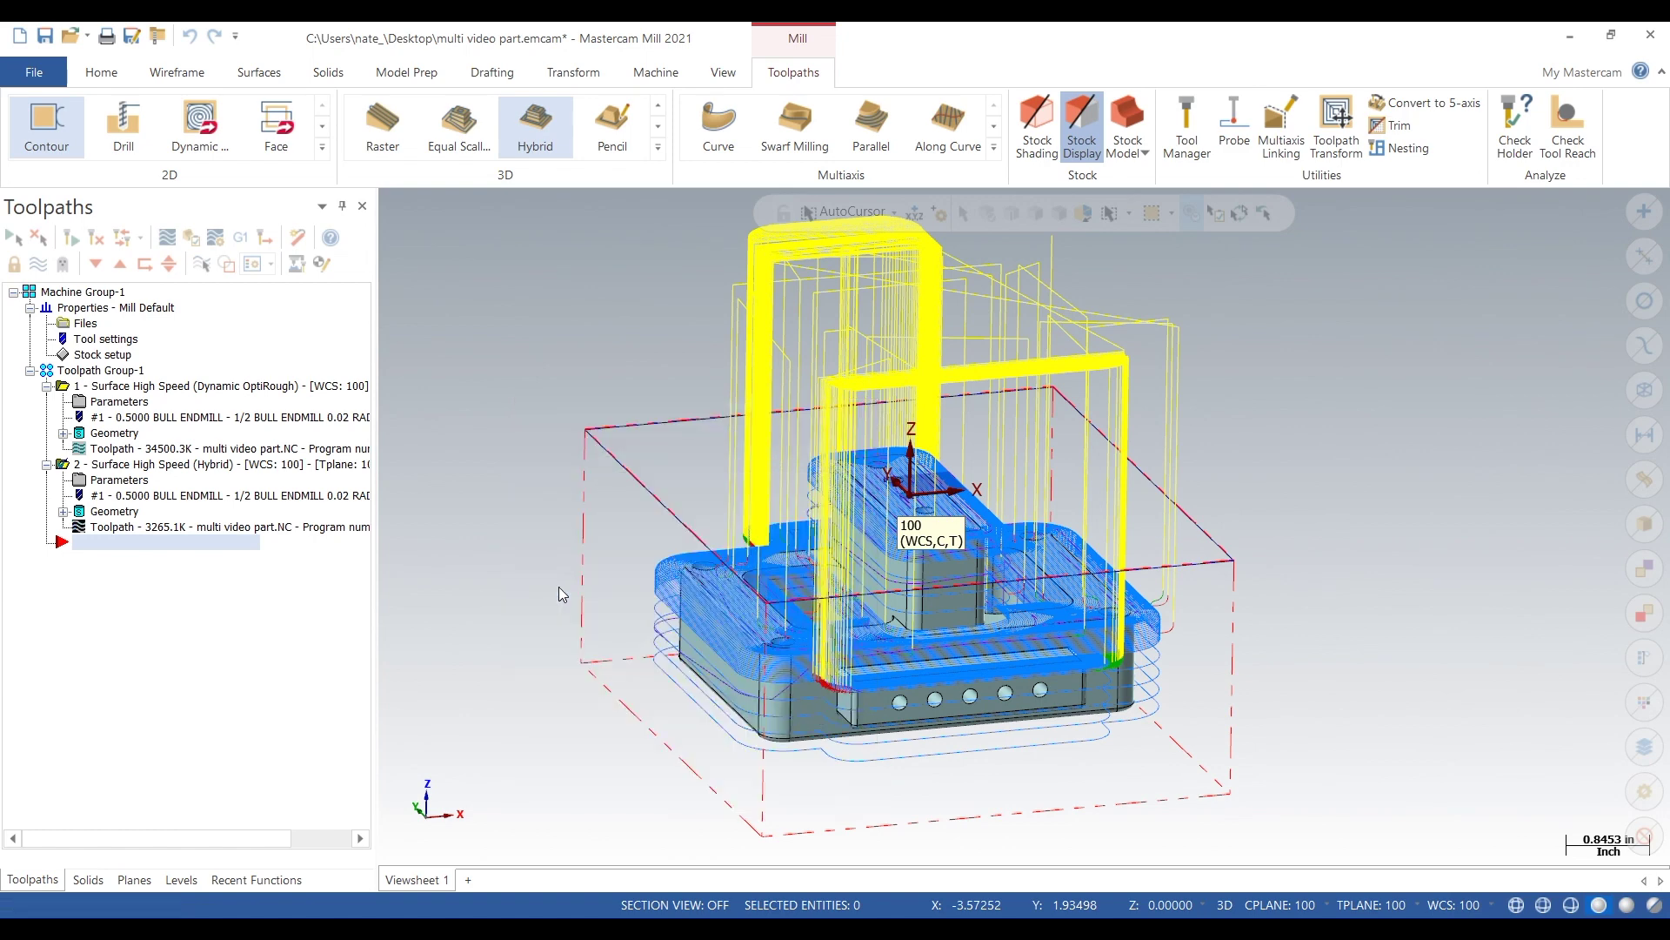
pyautogui.click(101, 370)
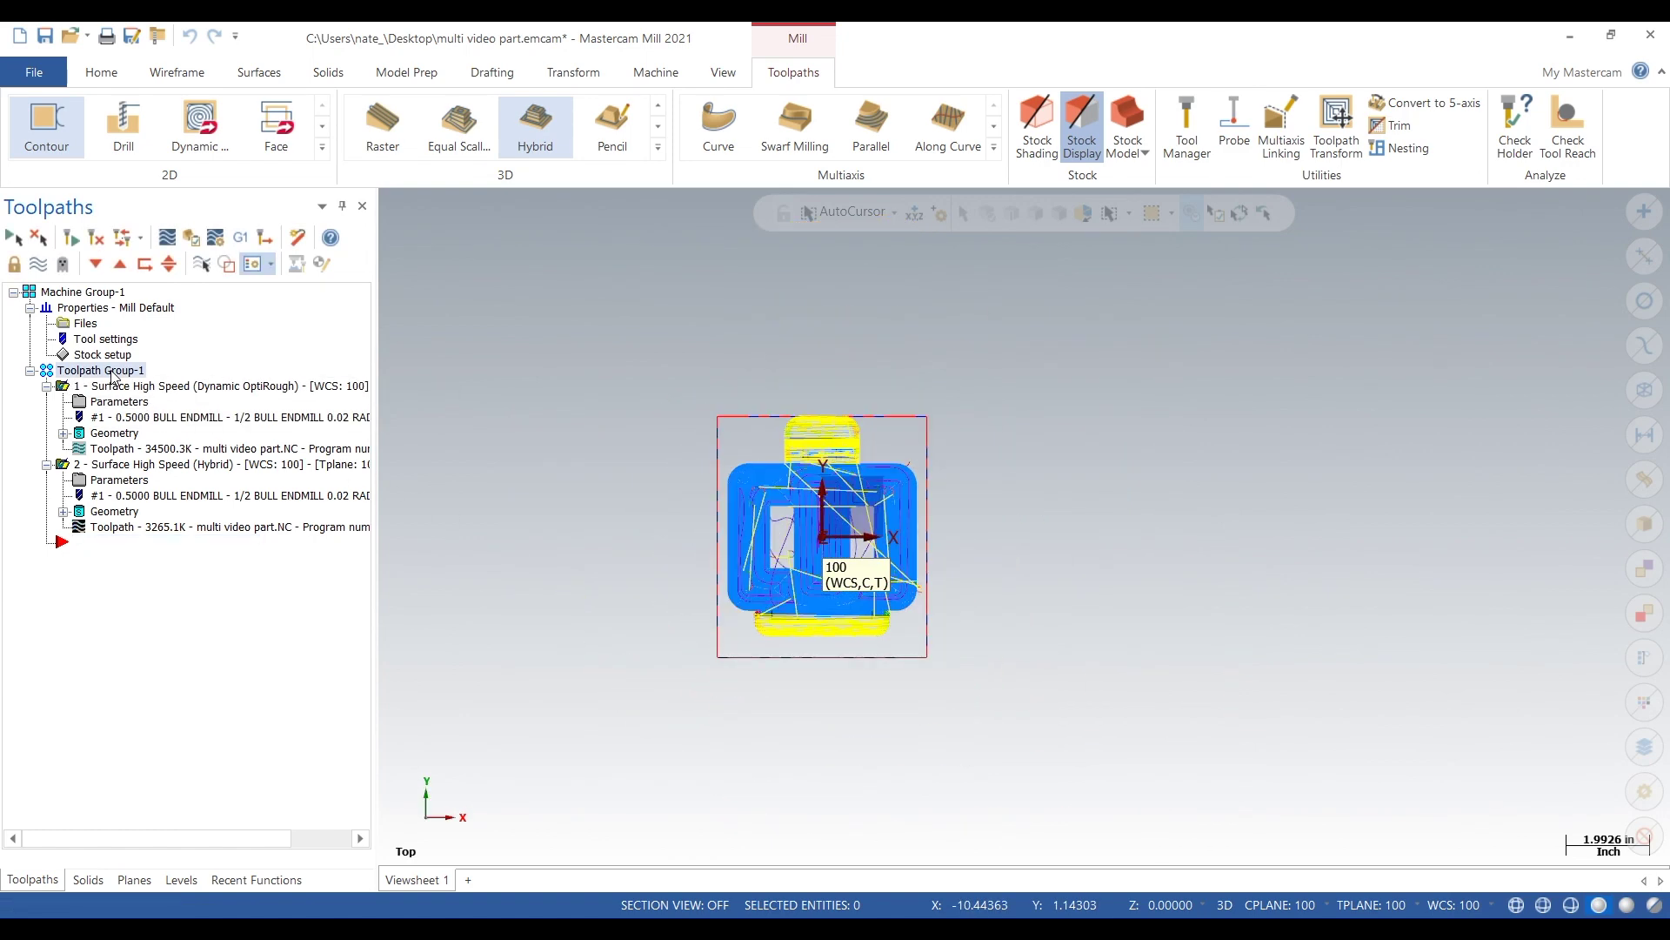
pyautogui.click(195, 239)
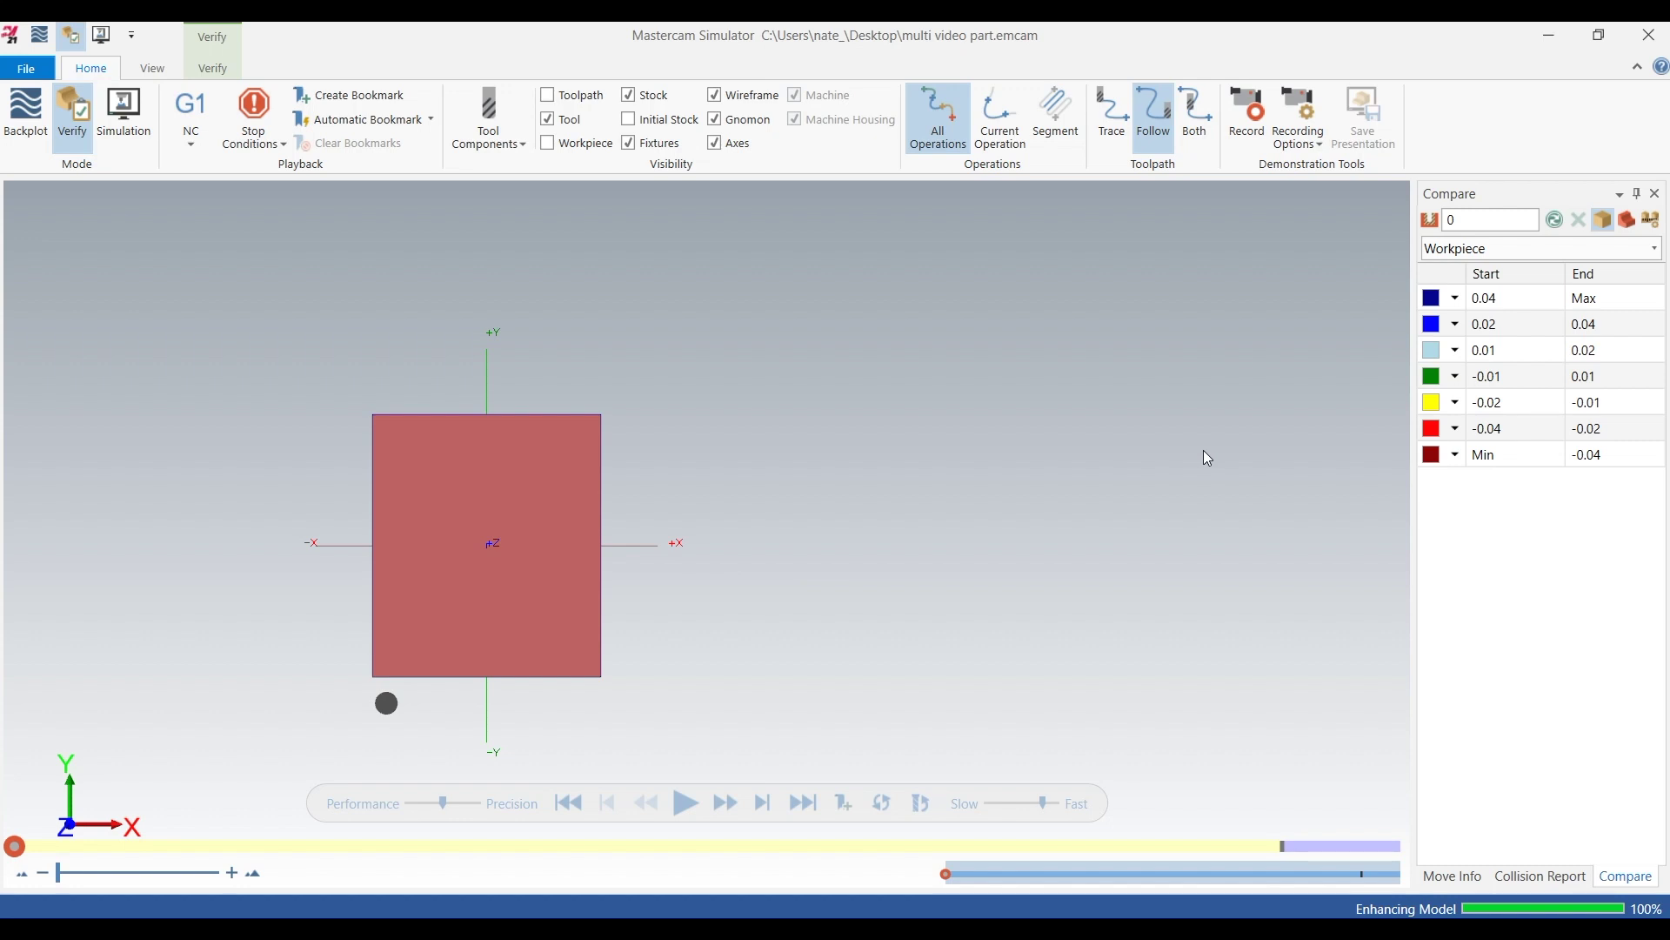
# Step: Zoom in on the stock block in the Simulator and orbit to an angled view
pyautogui.scroll(-3, 761, 558)
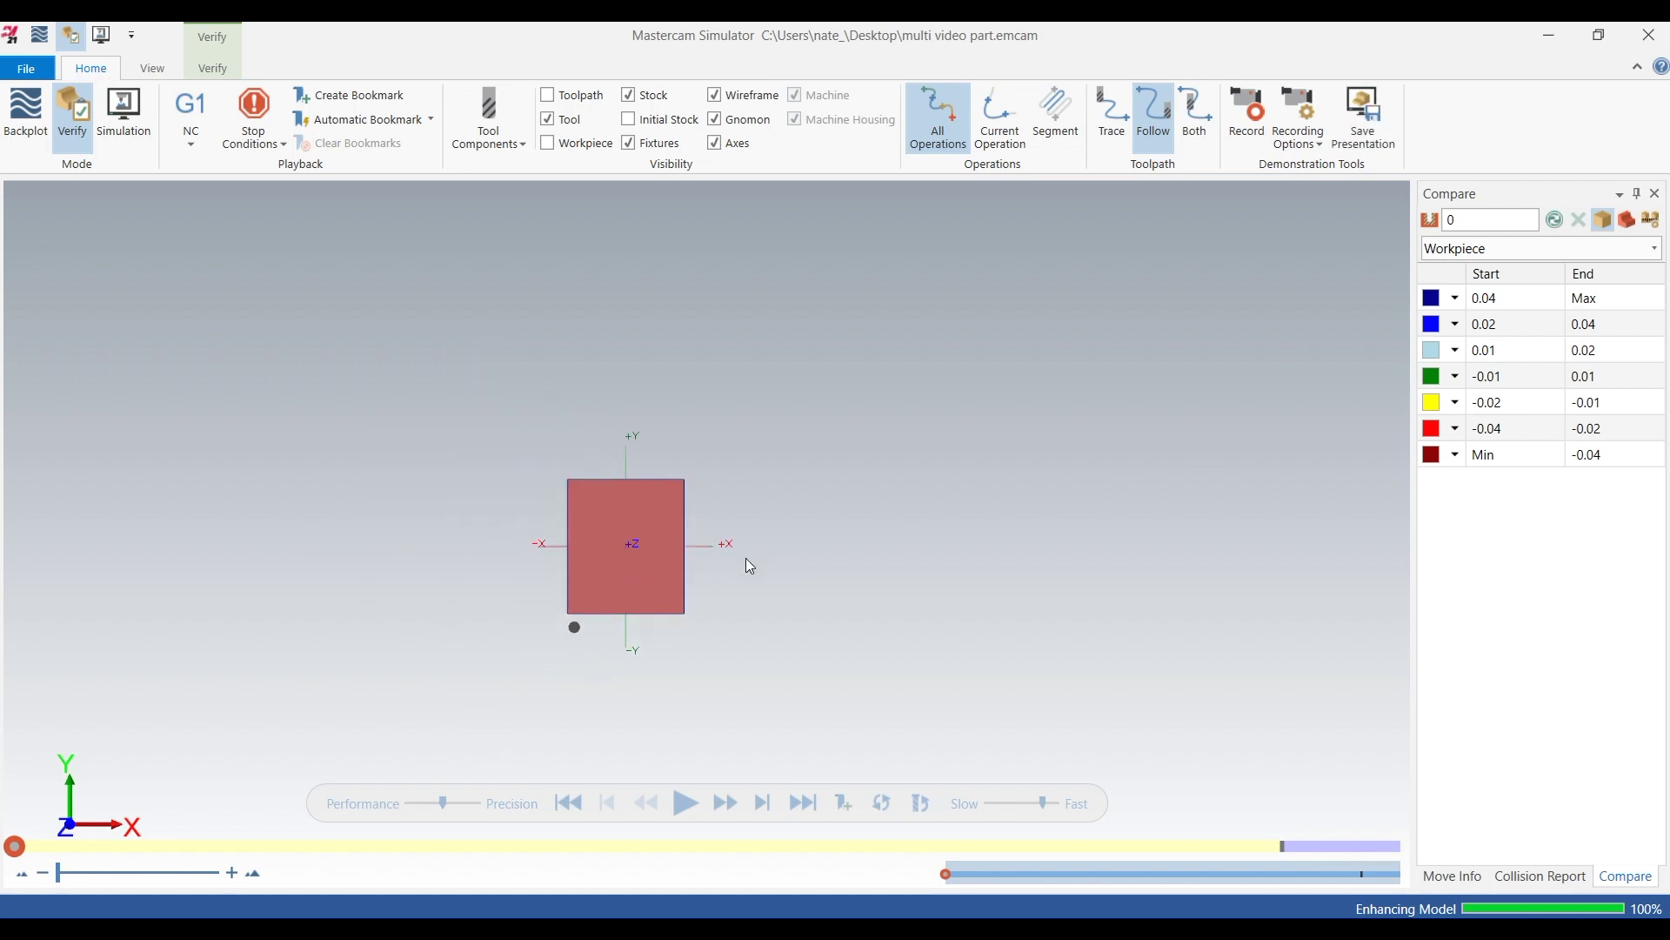
pyautogui.scroll(2, 768, 588)
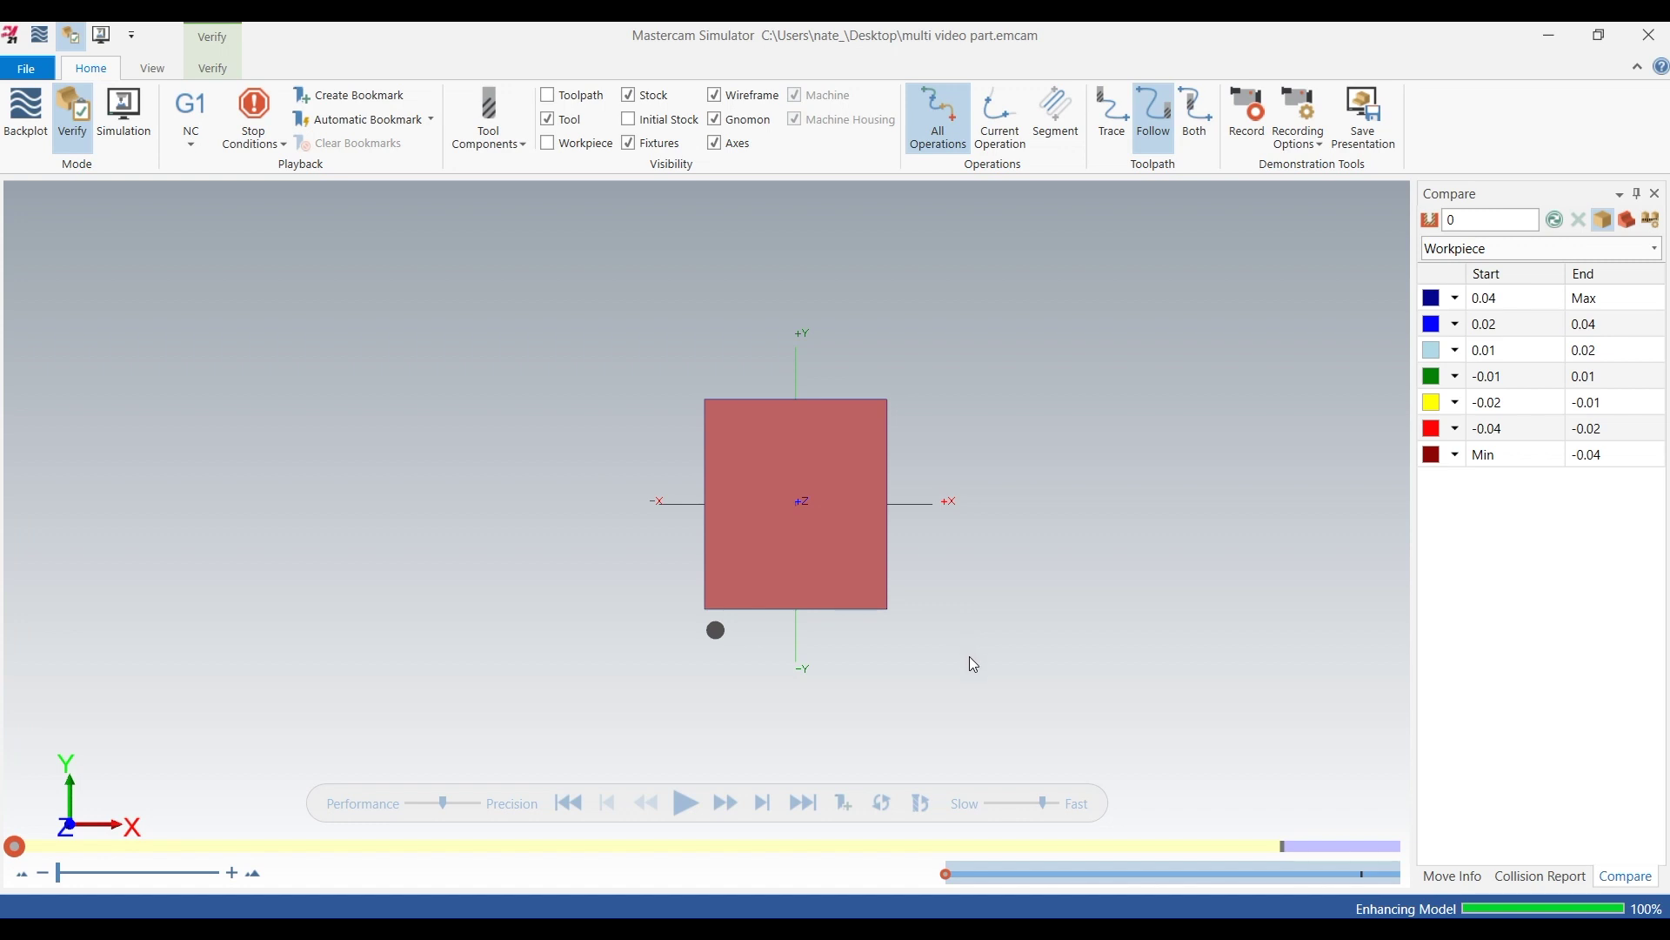
pyautogui.scroll(2, 929, 410)
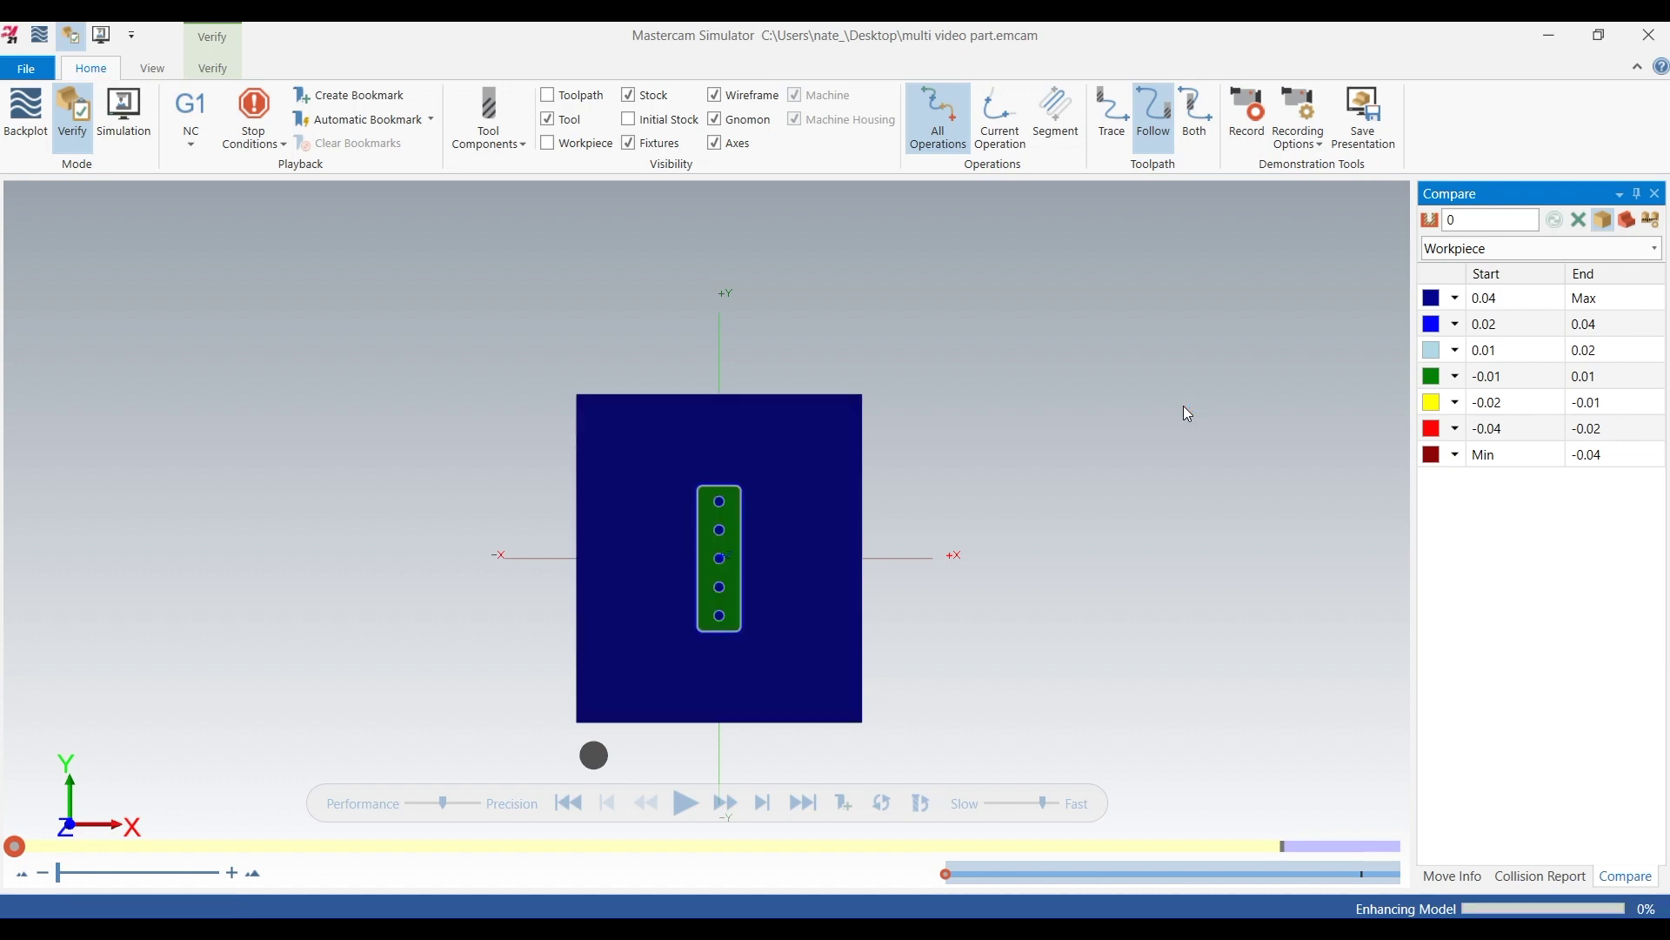
pyautogui.moveTo(1116, 652); pyautogui.dragTo(1075, 594, button='middle')
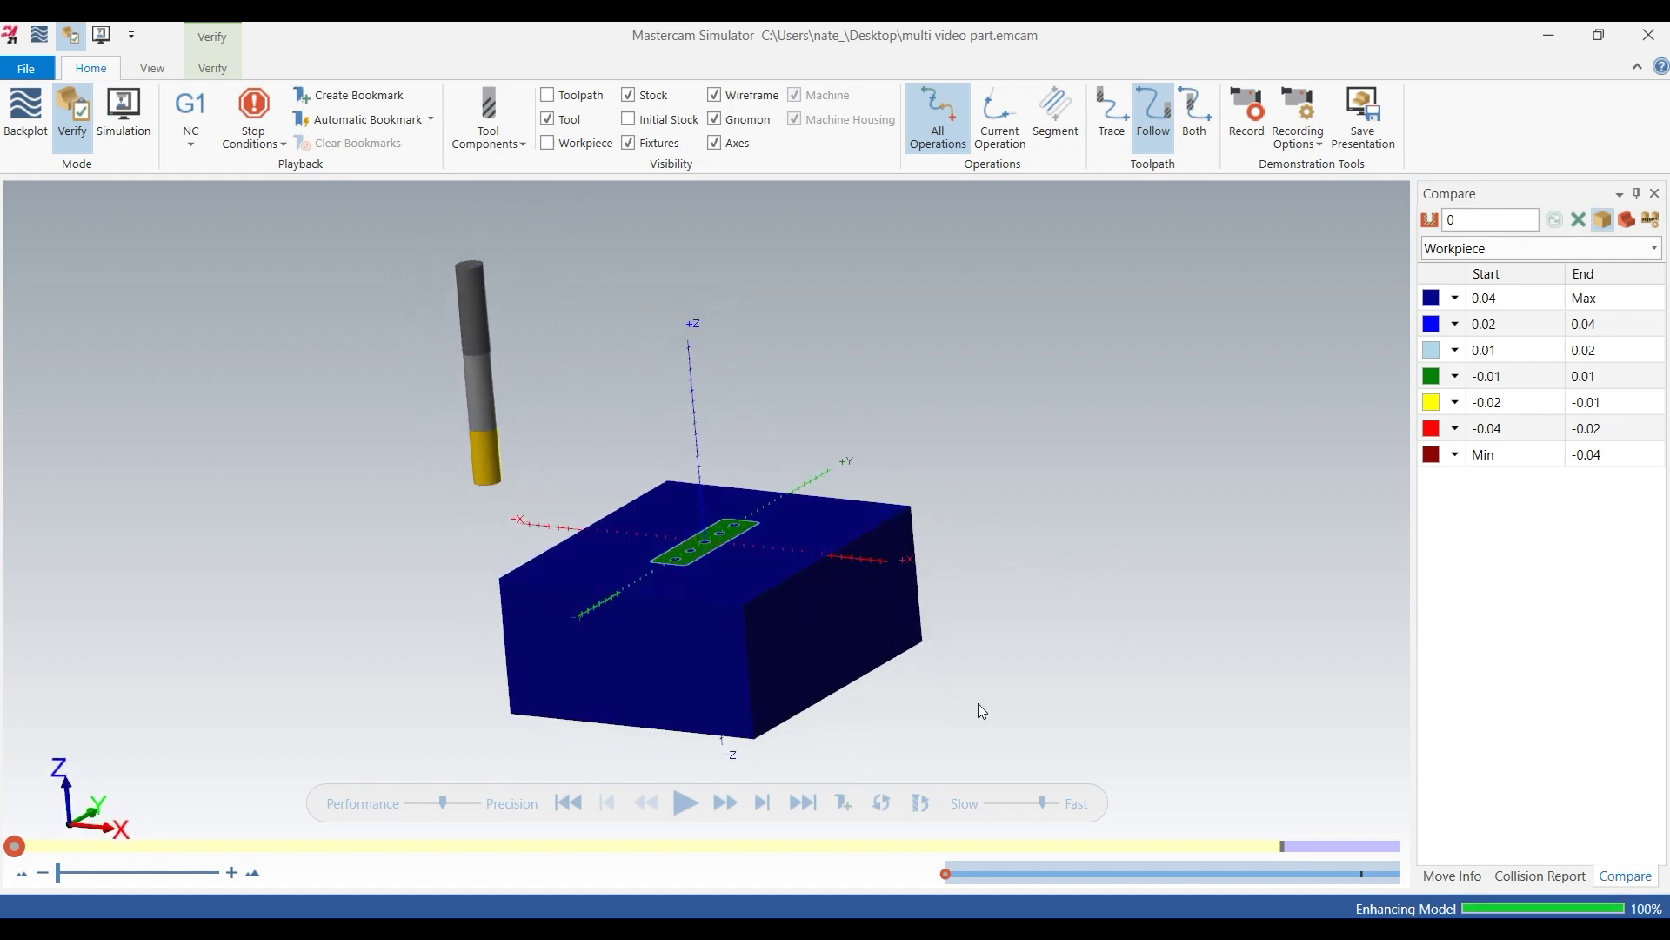
# Step: Start the verification playback so the tool begins cutting the stock
pyautogui.click(678, 802)
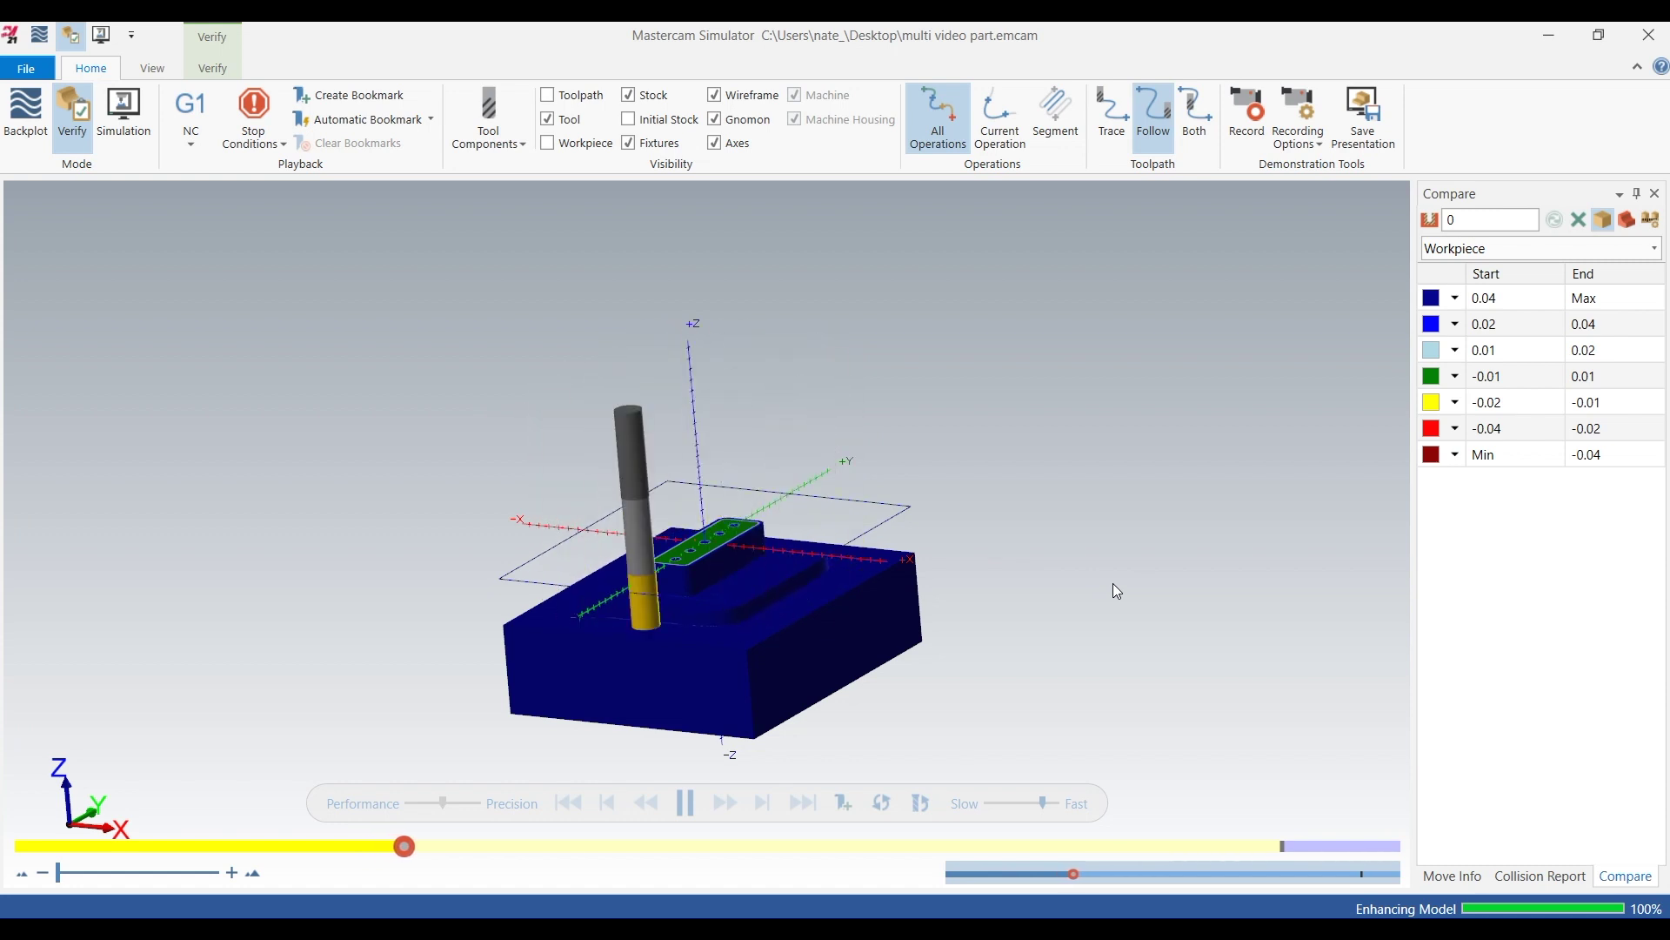
# Step: Increase the simulation speed with the Slow/Fast slider
pyautogui.moveTo(1043, 804); pyautogui.dragTo(1058, 801)
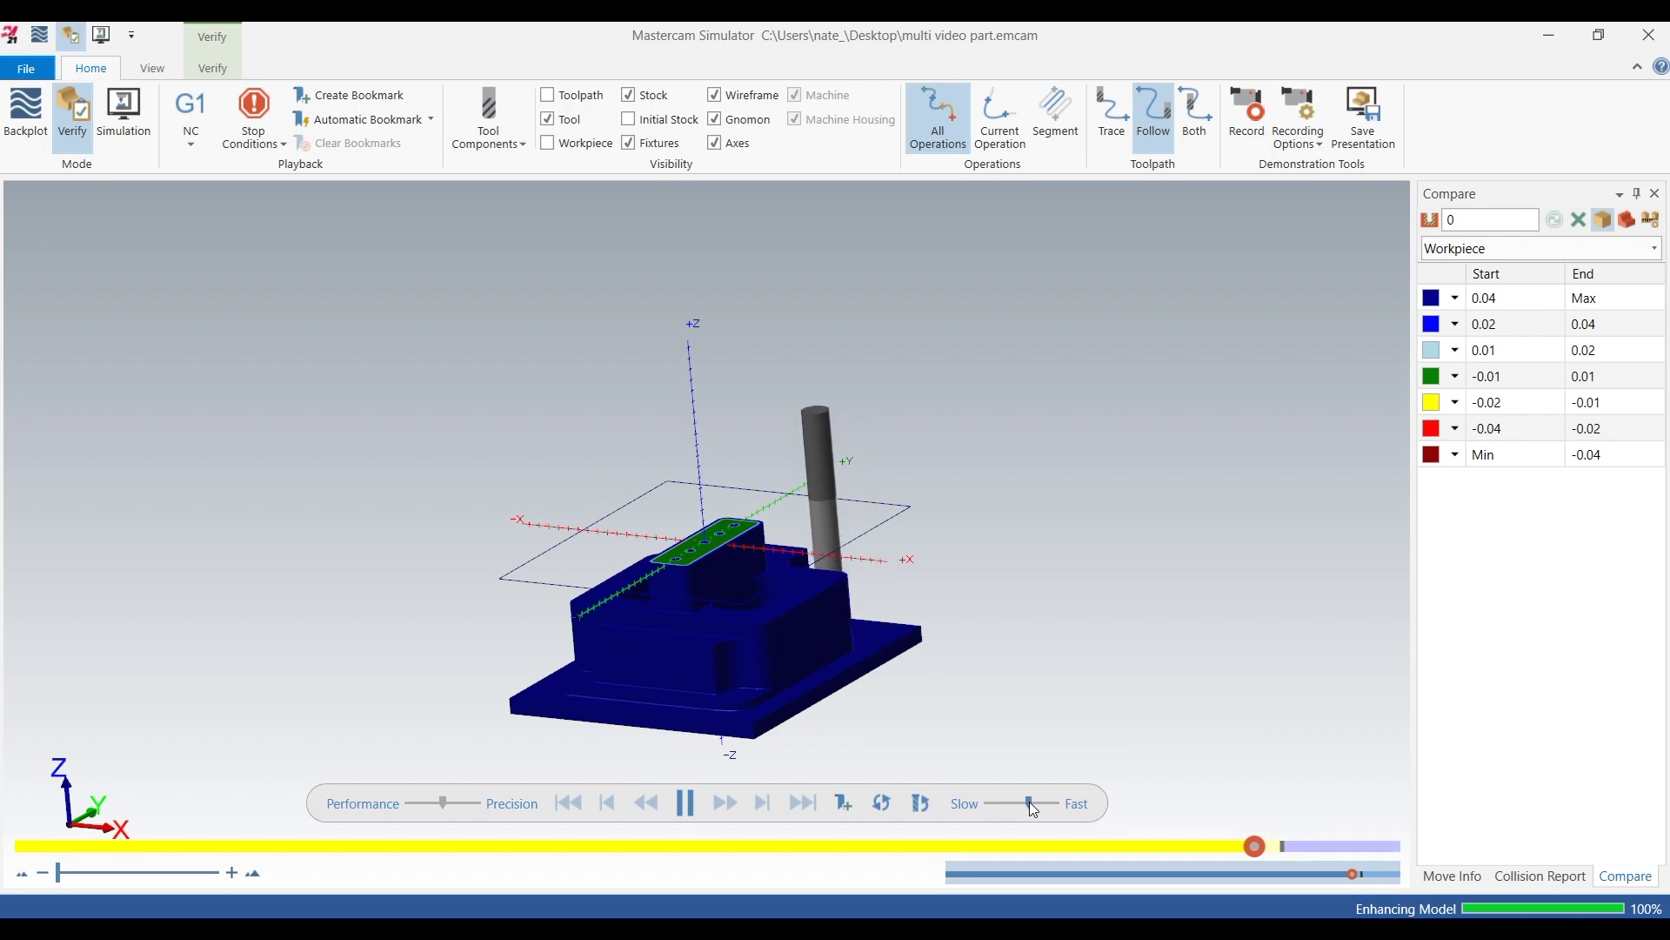
# Step: Orbit and zoom around the finished simulated part to inspect its green compare colours
pyautogui.scroll(-3, 1115, 603)
pyautogui.scroll(5, 966, 694)
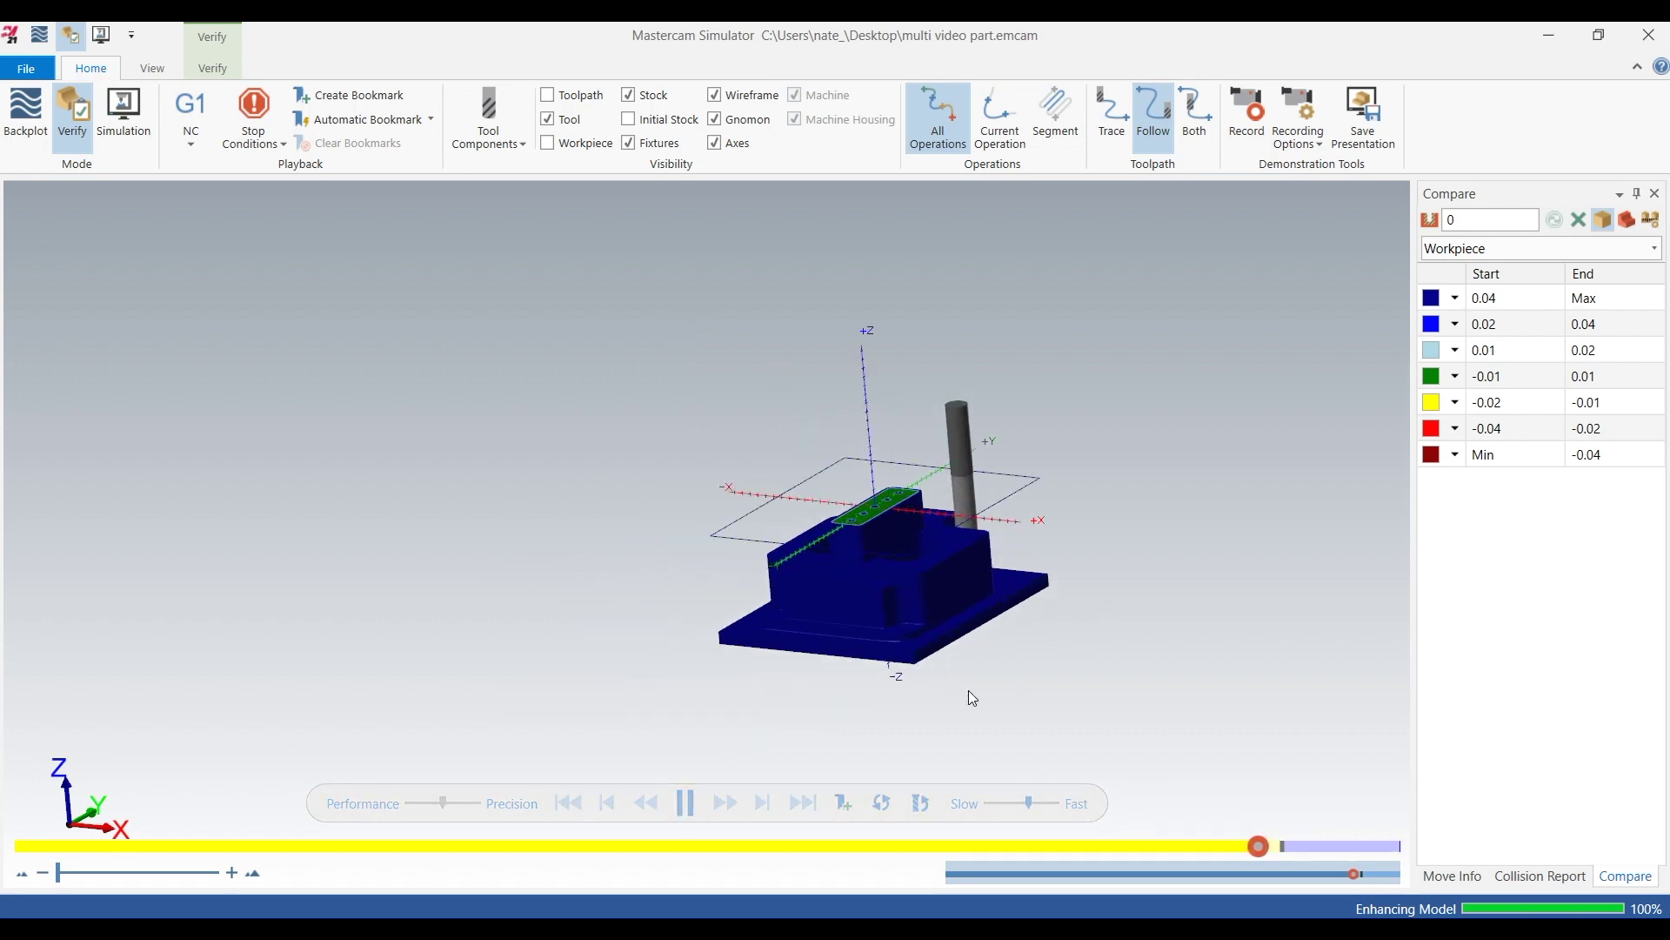
pyautogui.moveTo(1108, 529); pyautogui.dragTo(1096, 548, button='middle')
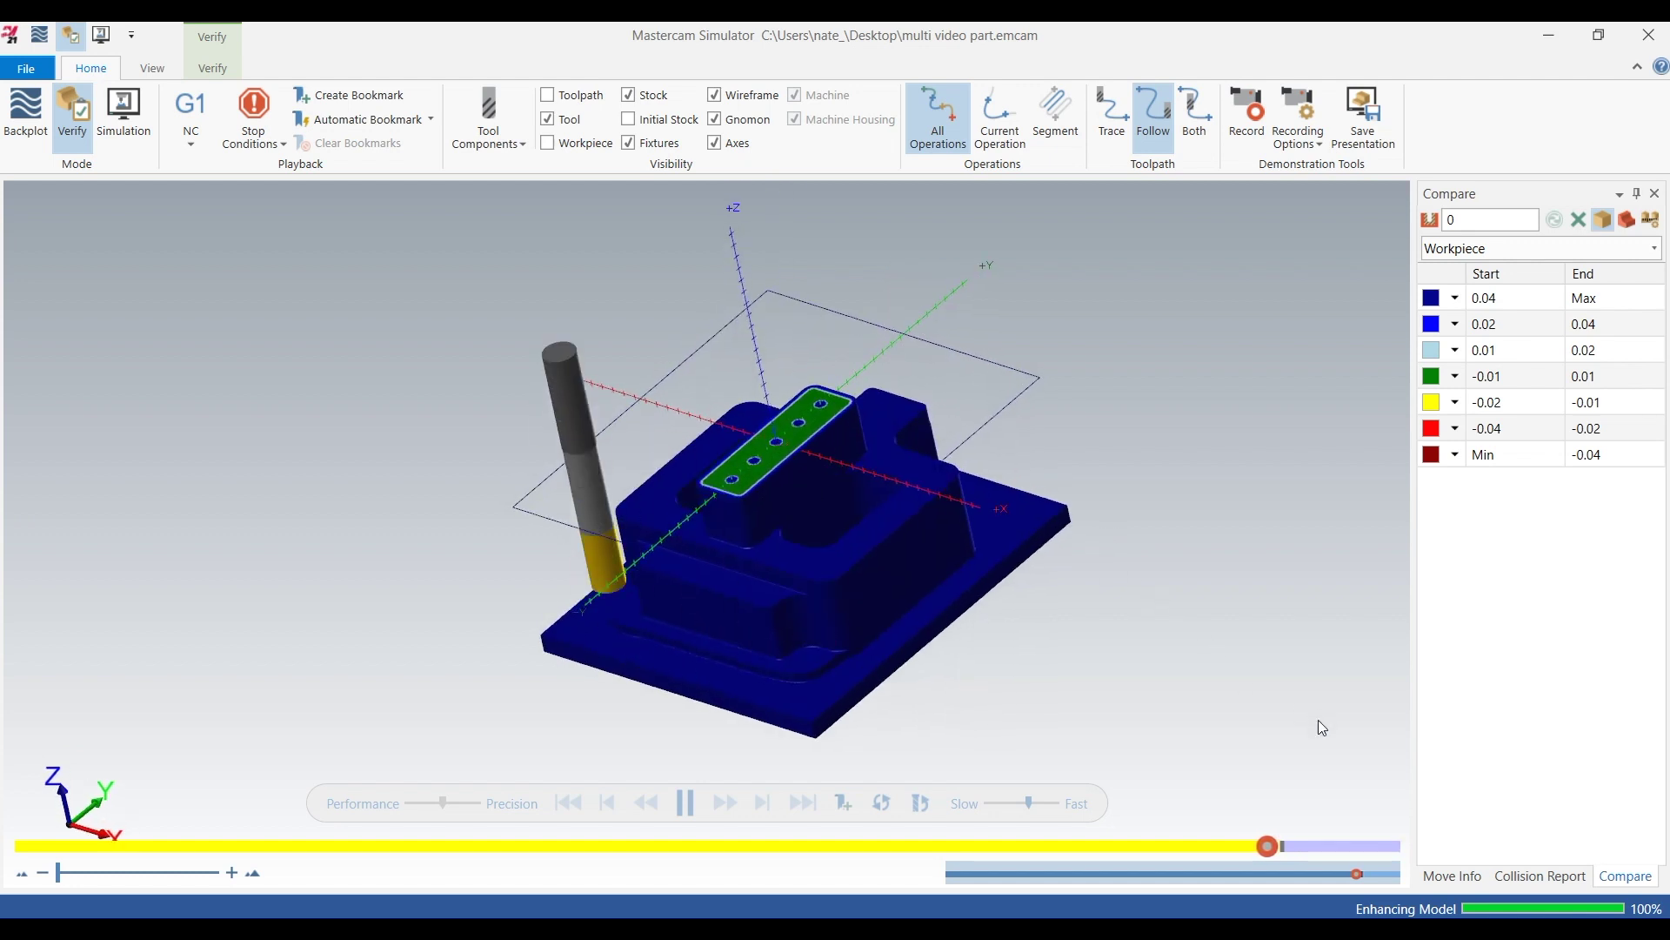
pyautogui.moveTo(1334, 701); pyautogui.dragTo(1568, 734, button='middle')
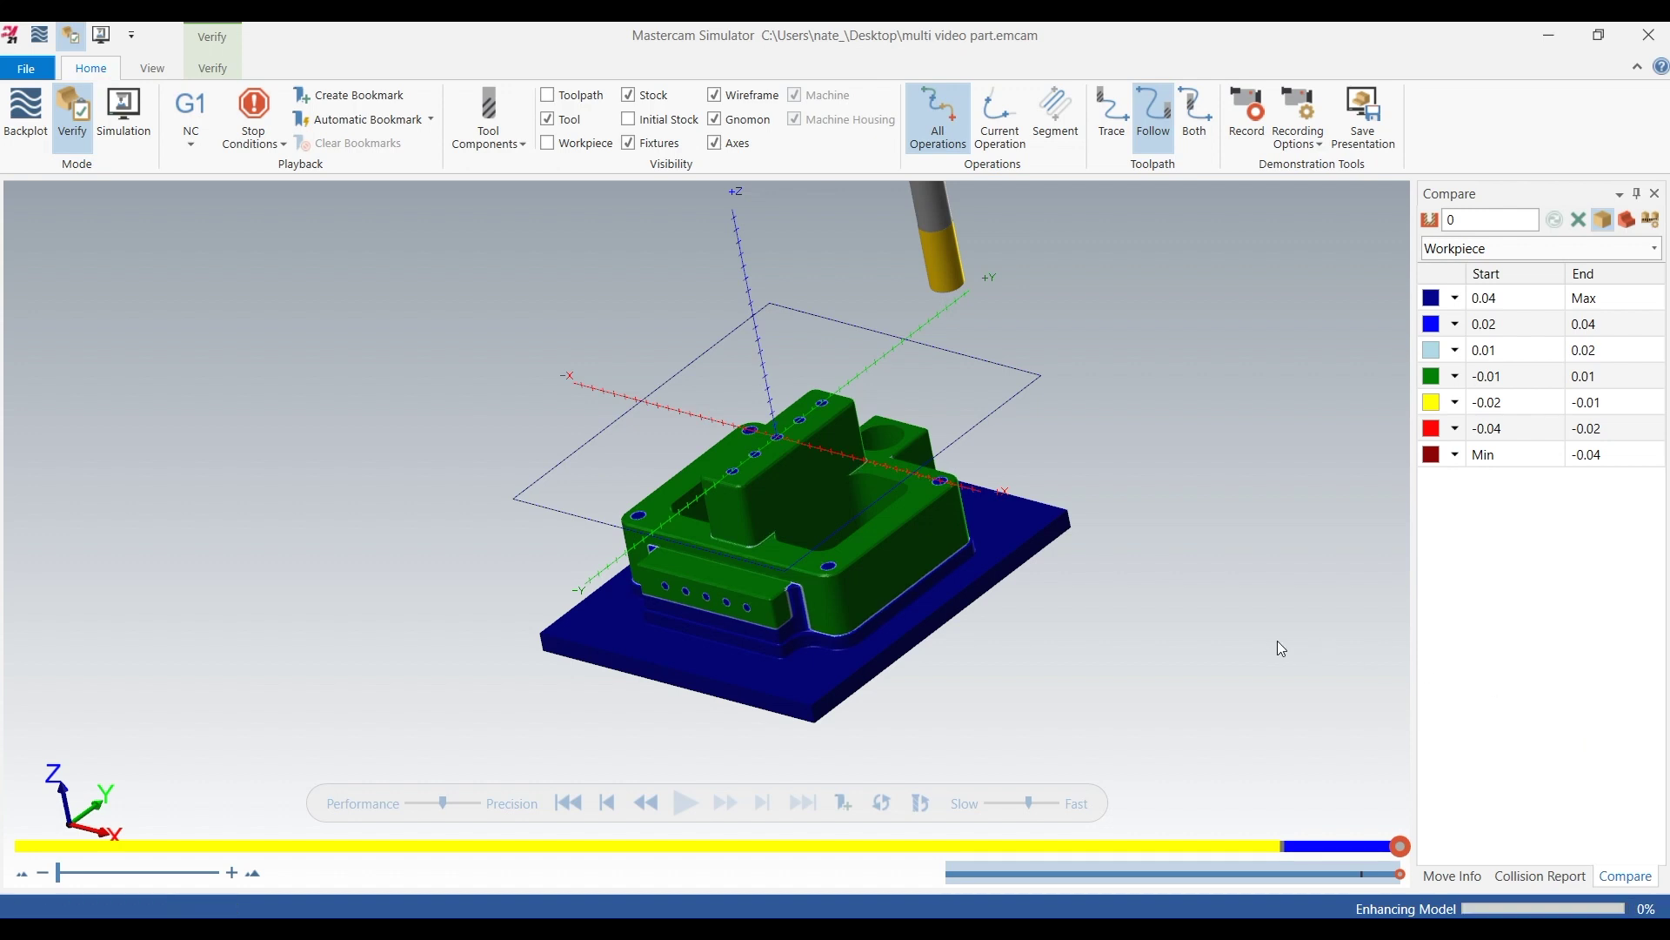
pyautogui.moveTo(642, 612); pyautogui.dragTo(591, 468, button='middle')
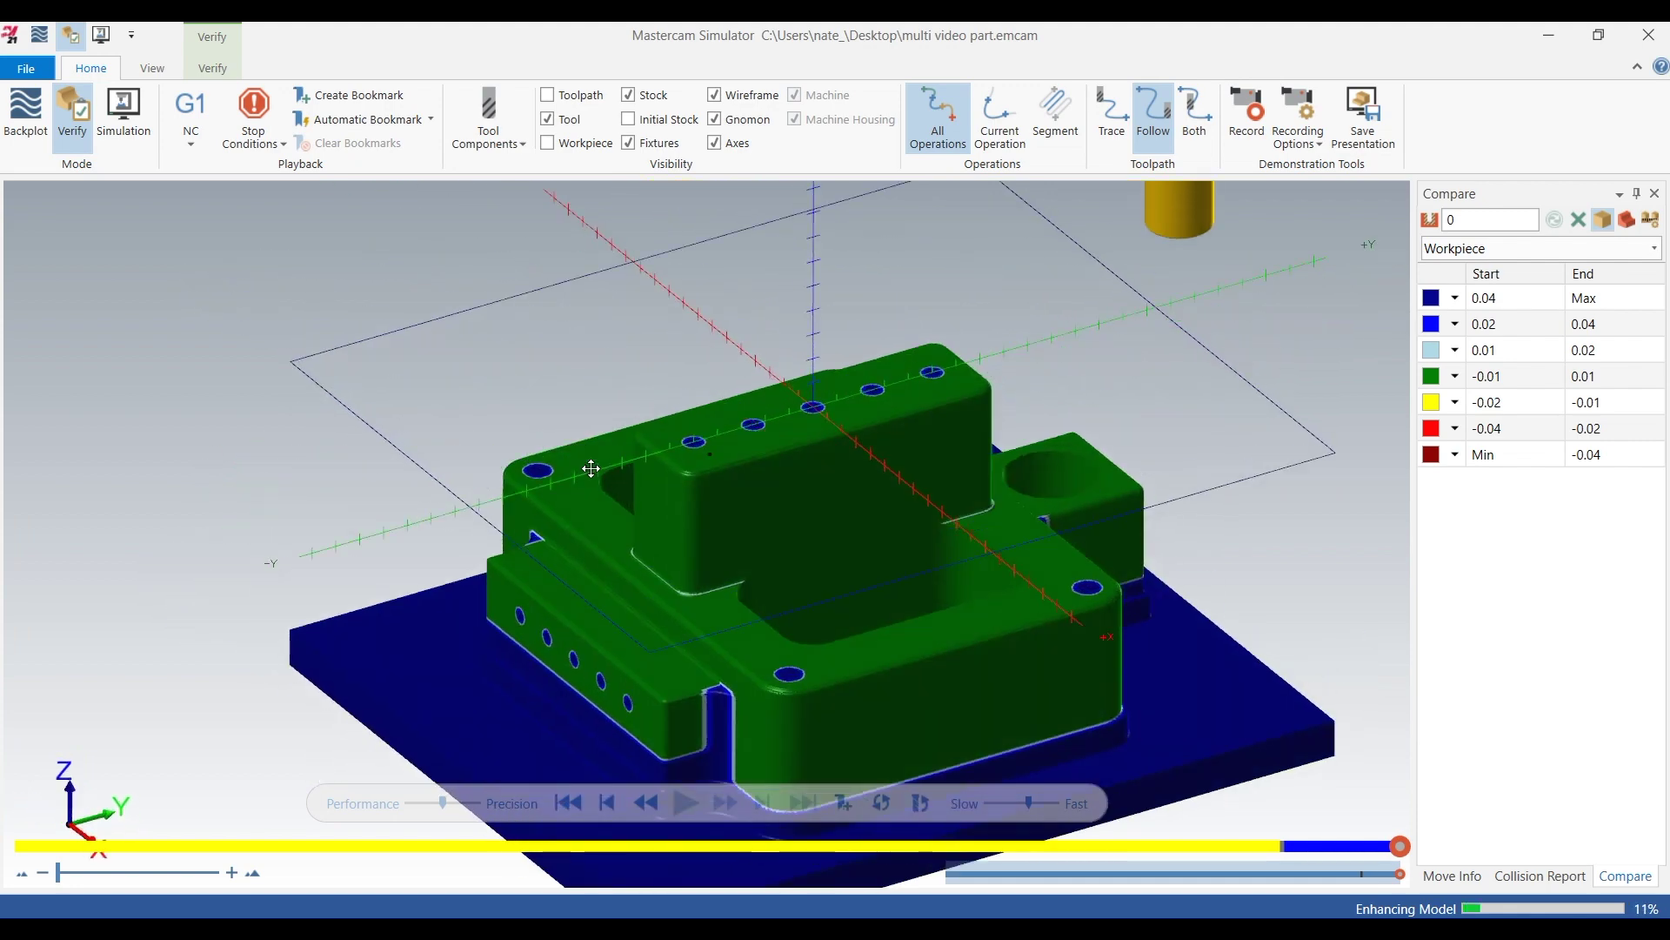
pyautogui.scroll(-2, 660, 402)
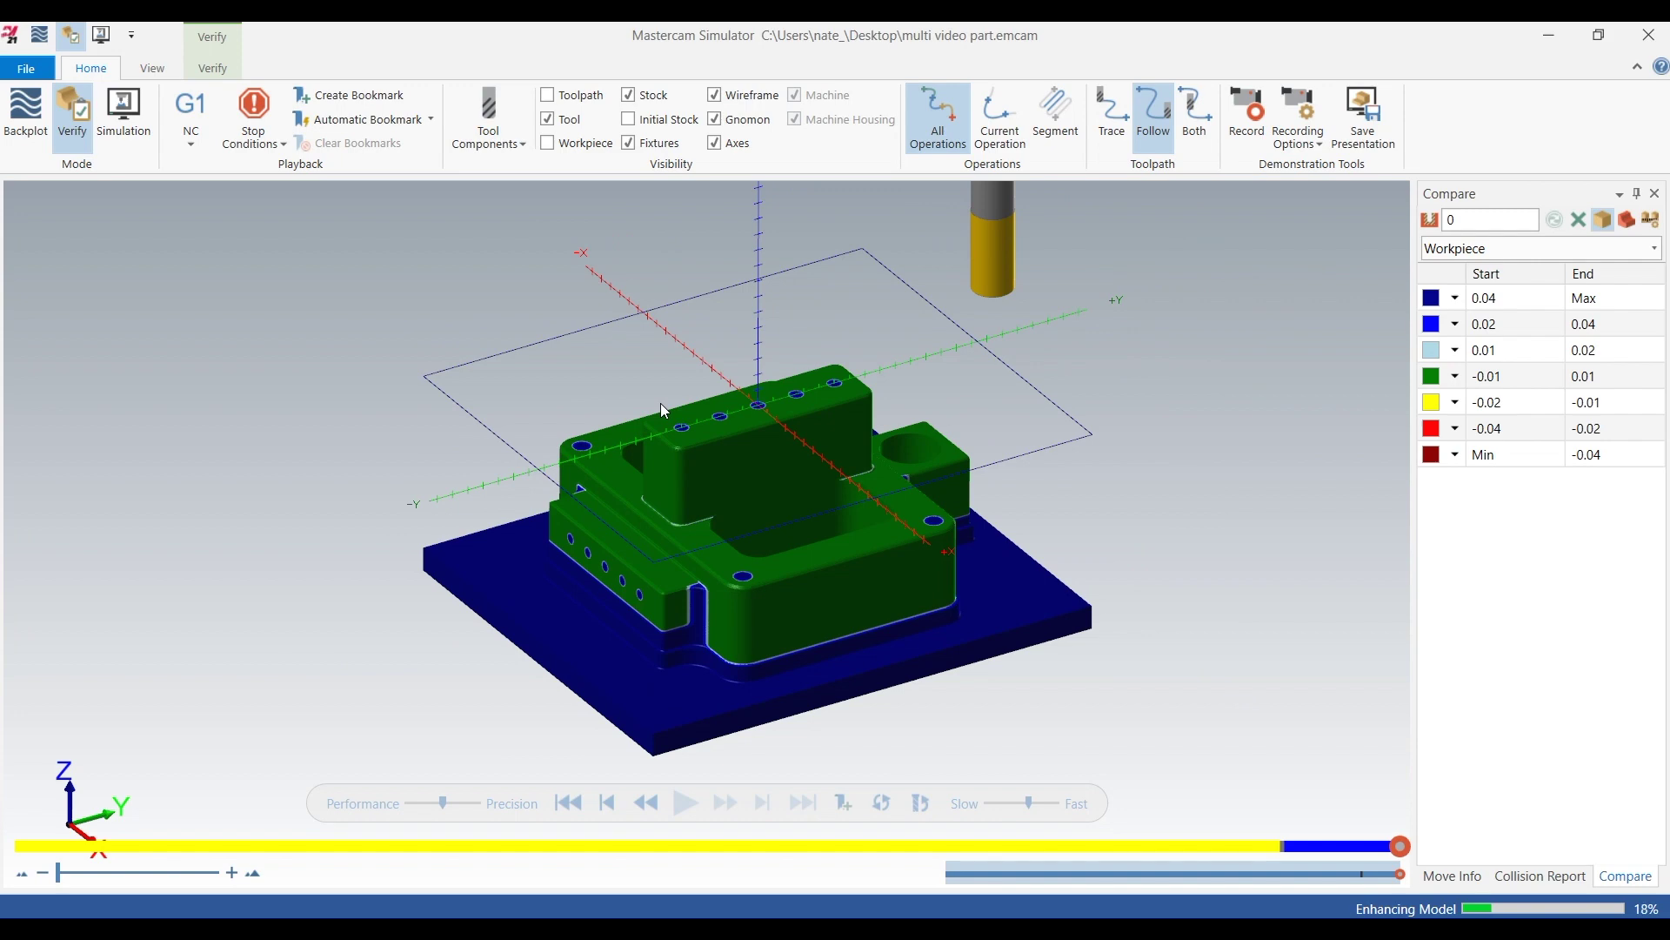
# Step: Close Mastercam Simulator and hide the stock model and toolpath display
pyautogui.click(1653, 40)
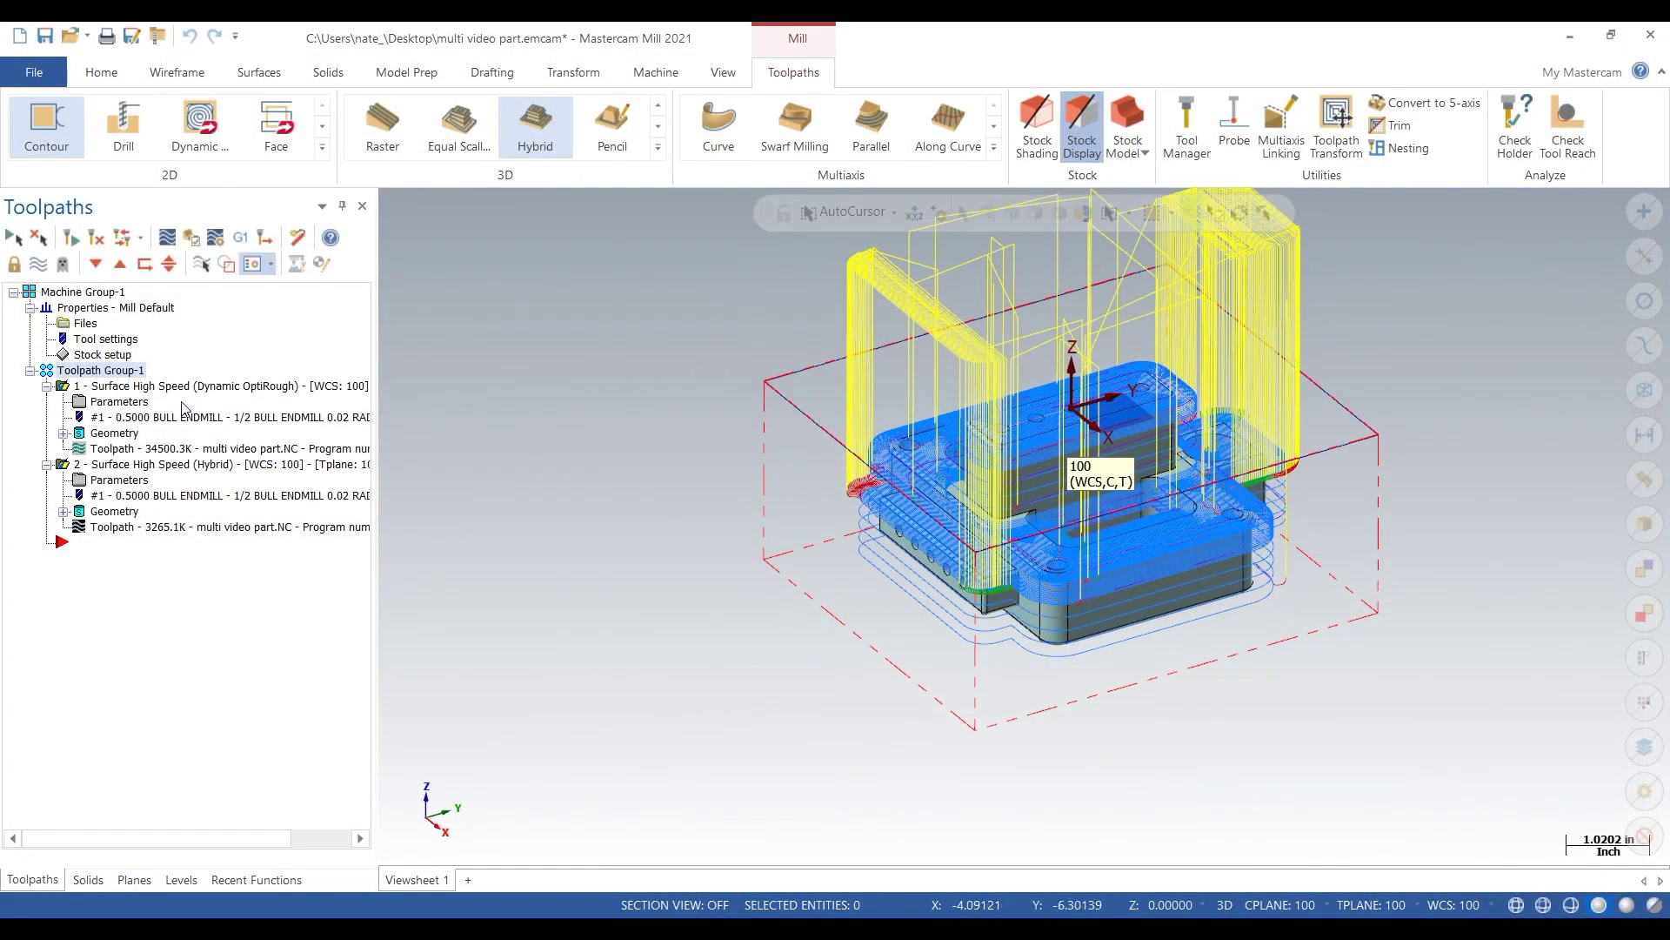
pyautogui.click(41, 273)
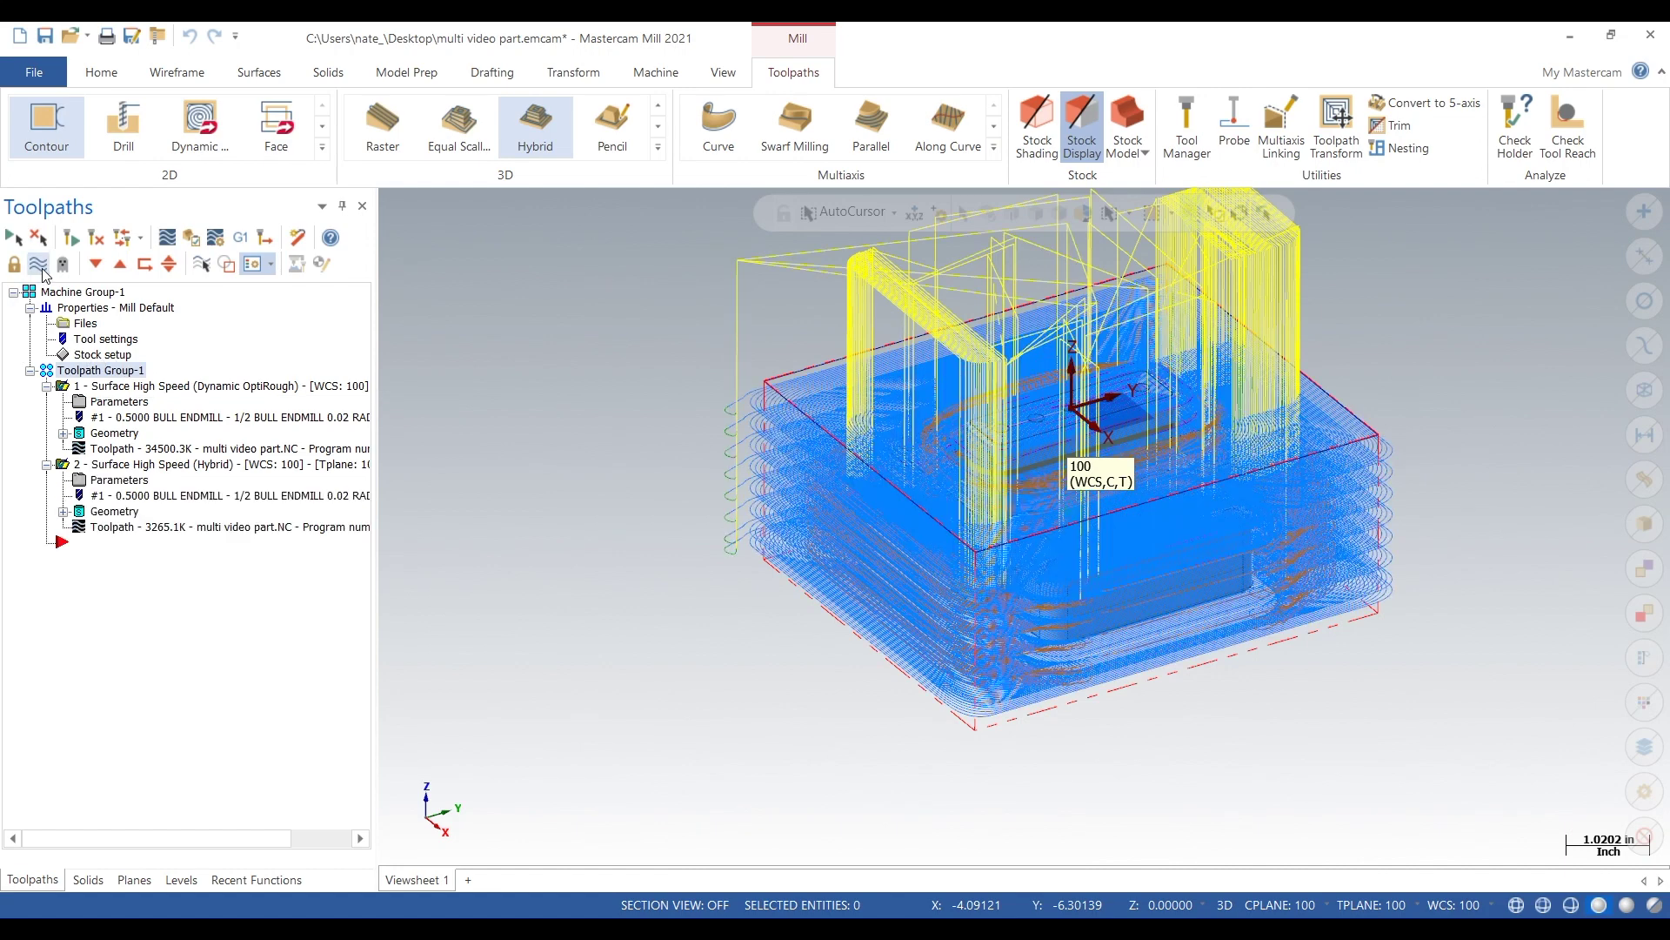
pyautogui.click(40, 270)
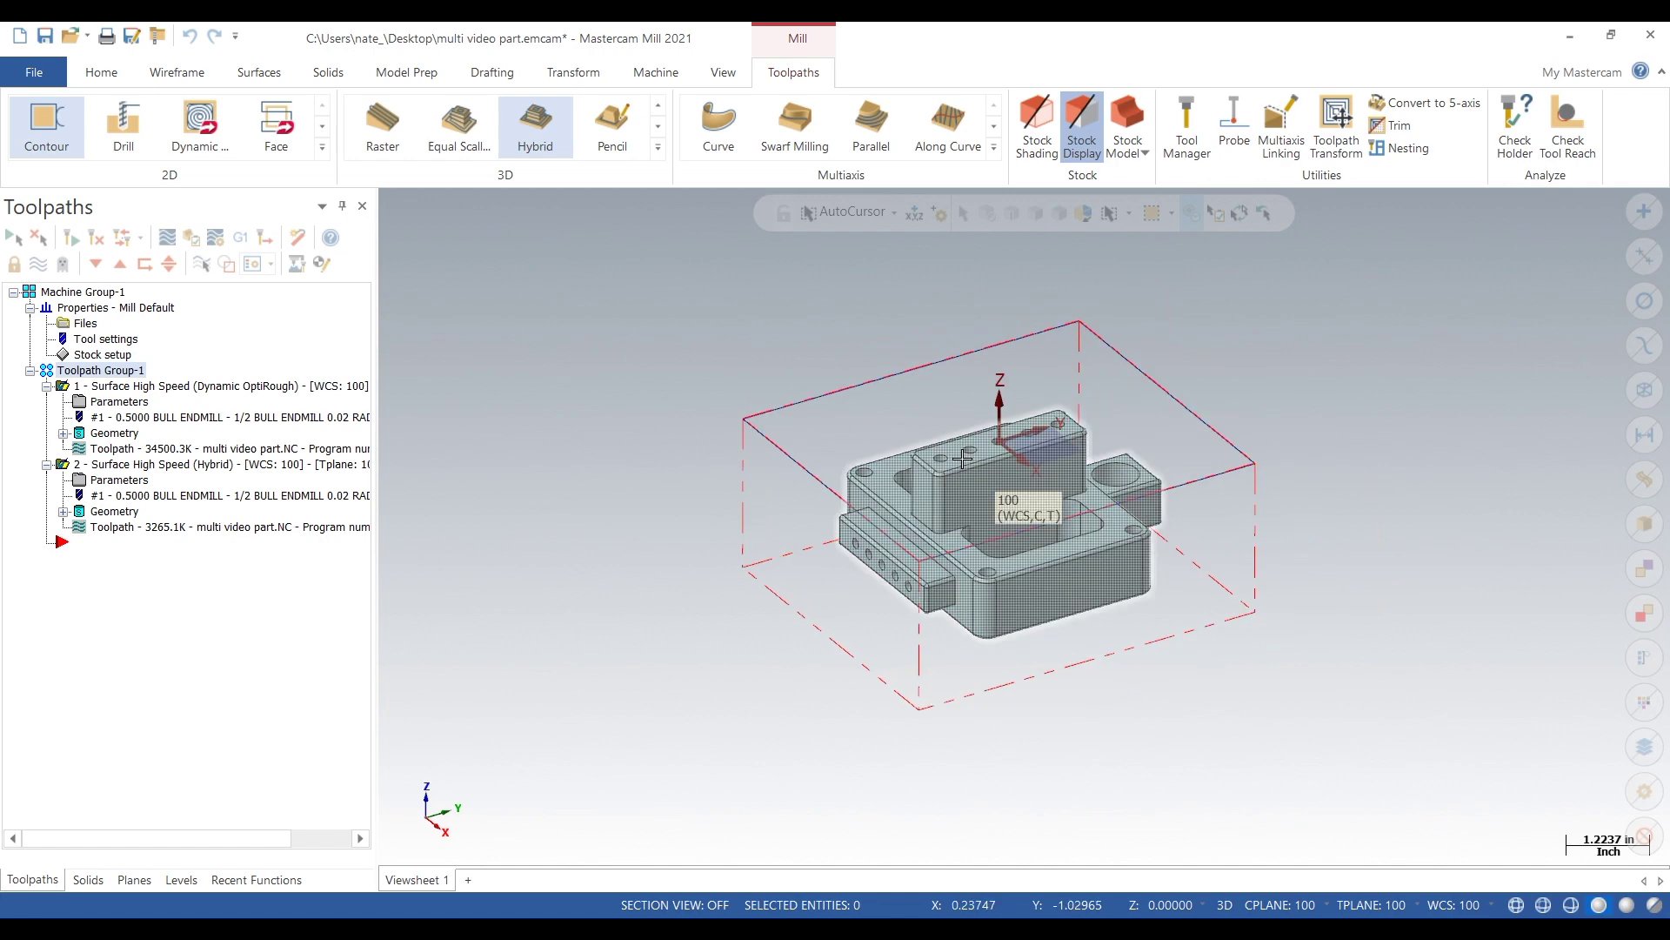
pyautogui.scroll(4, 1149, 404)
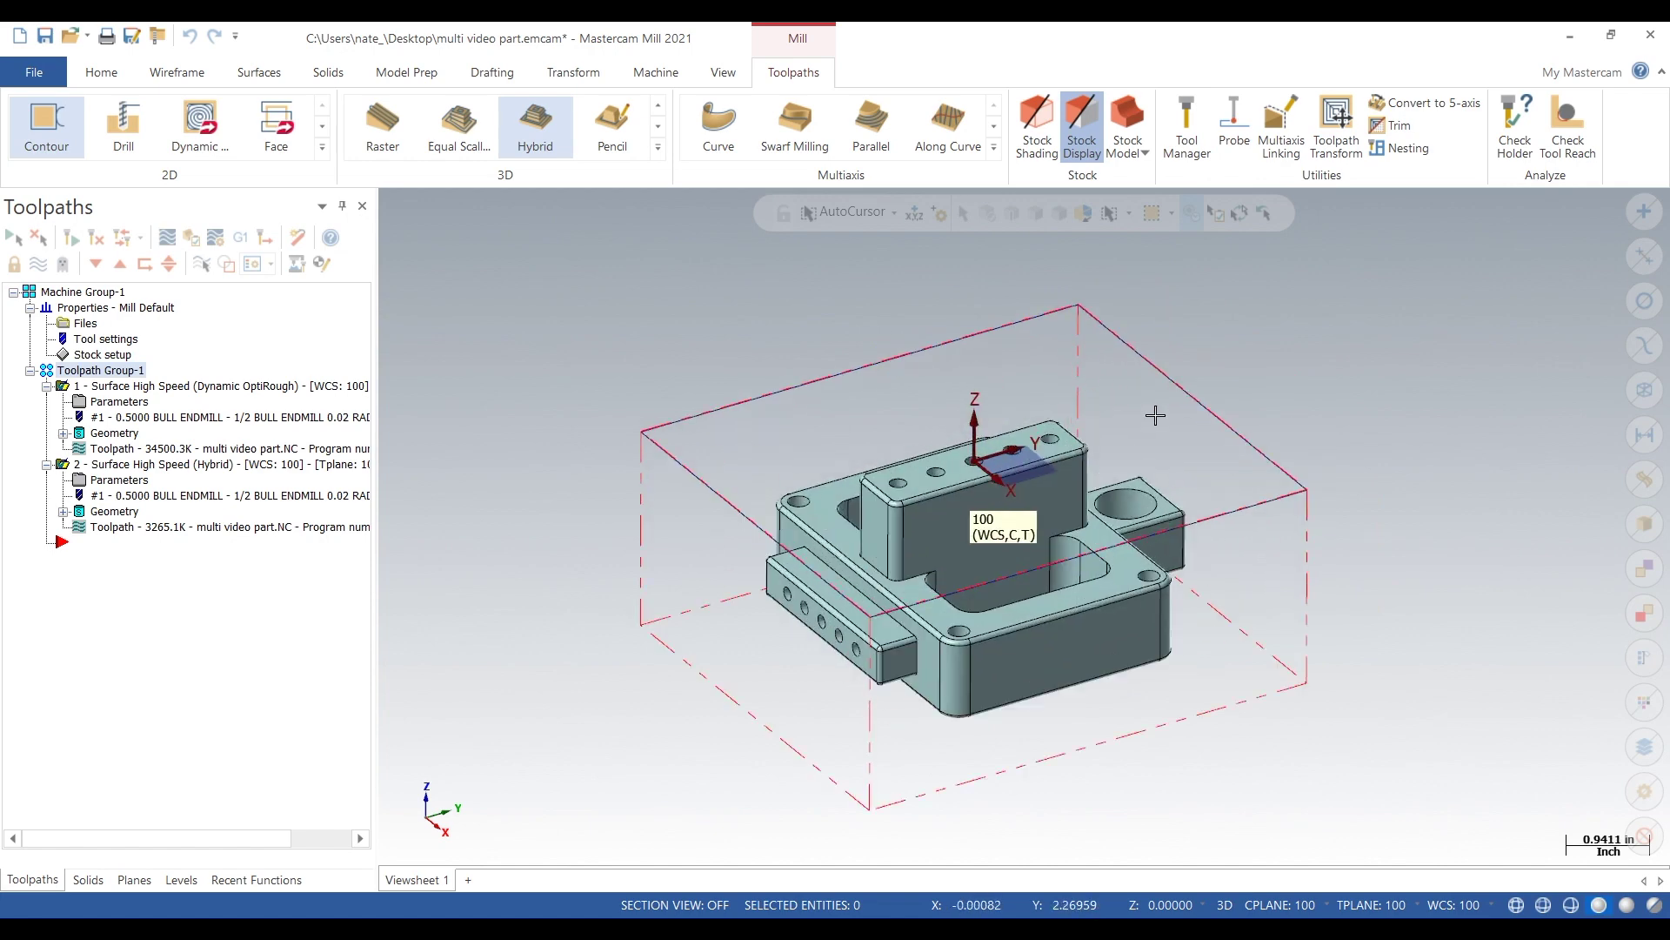
# Step: Select the Hybrid finishing operation and reset the part view to isometric
pyautogui.click(207, 468)
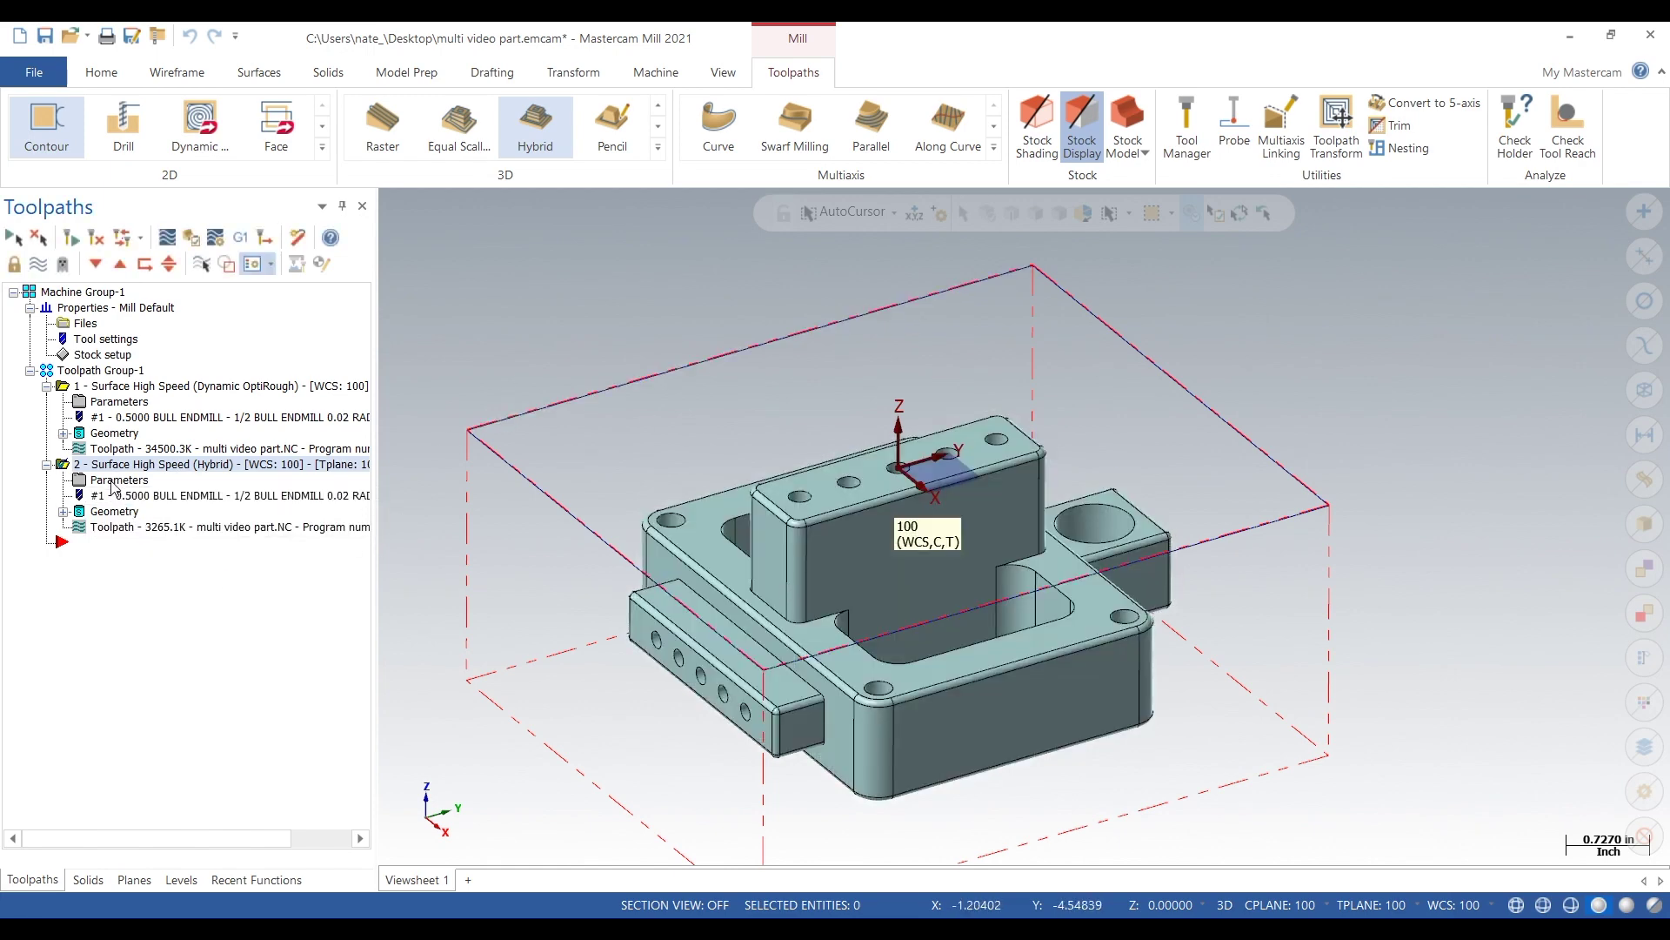
pyautogui.scroll(-3, 644, 376)
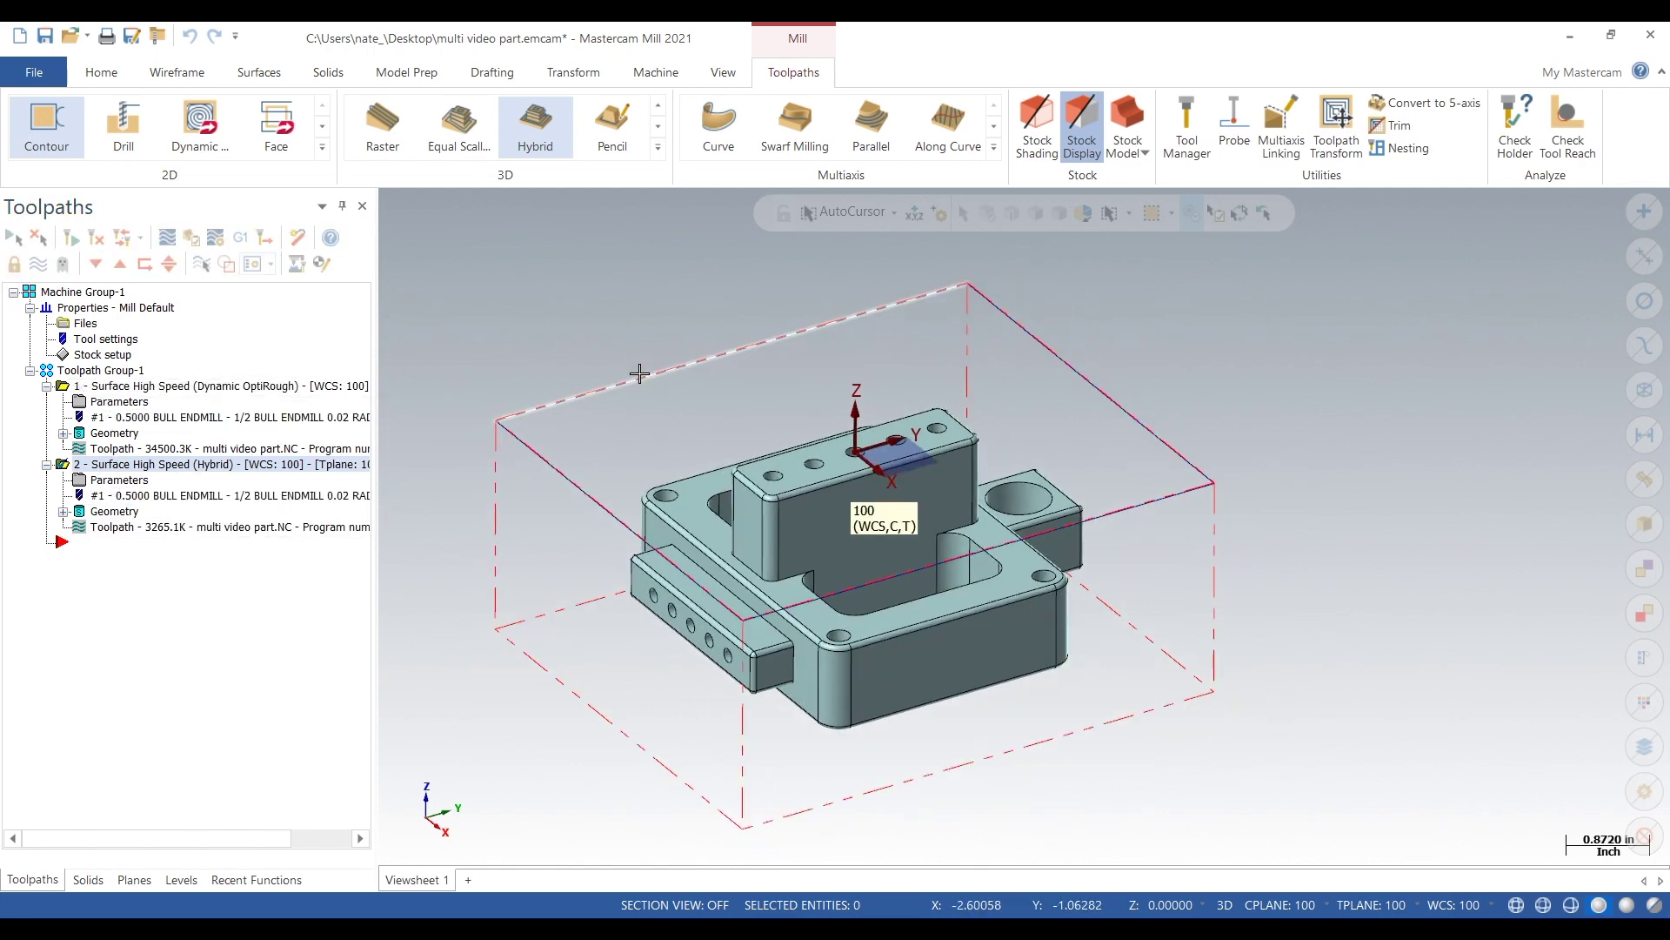
pyautogui.moveTo(1264, 500); pyautogui.dragTo(993, 469, button='middle')
pyautogui.hotkey('alt', '7')
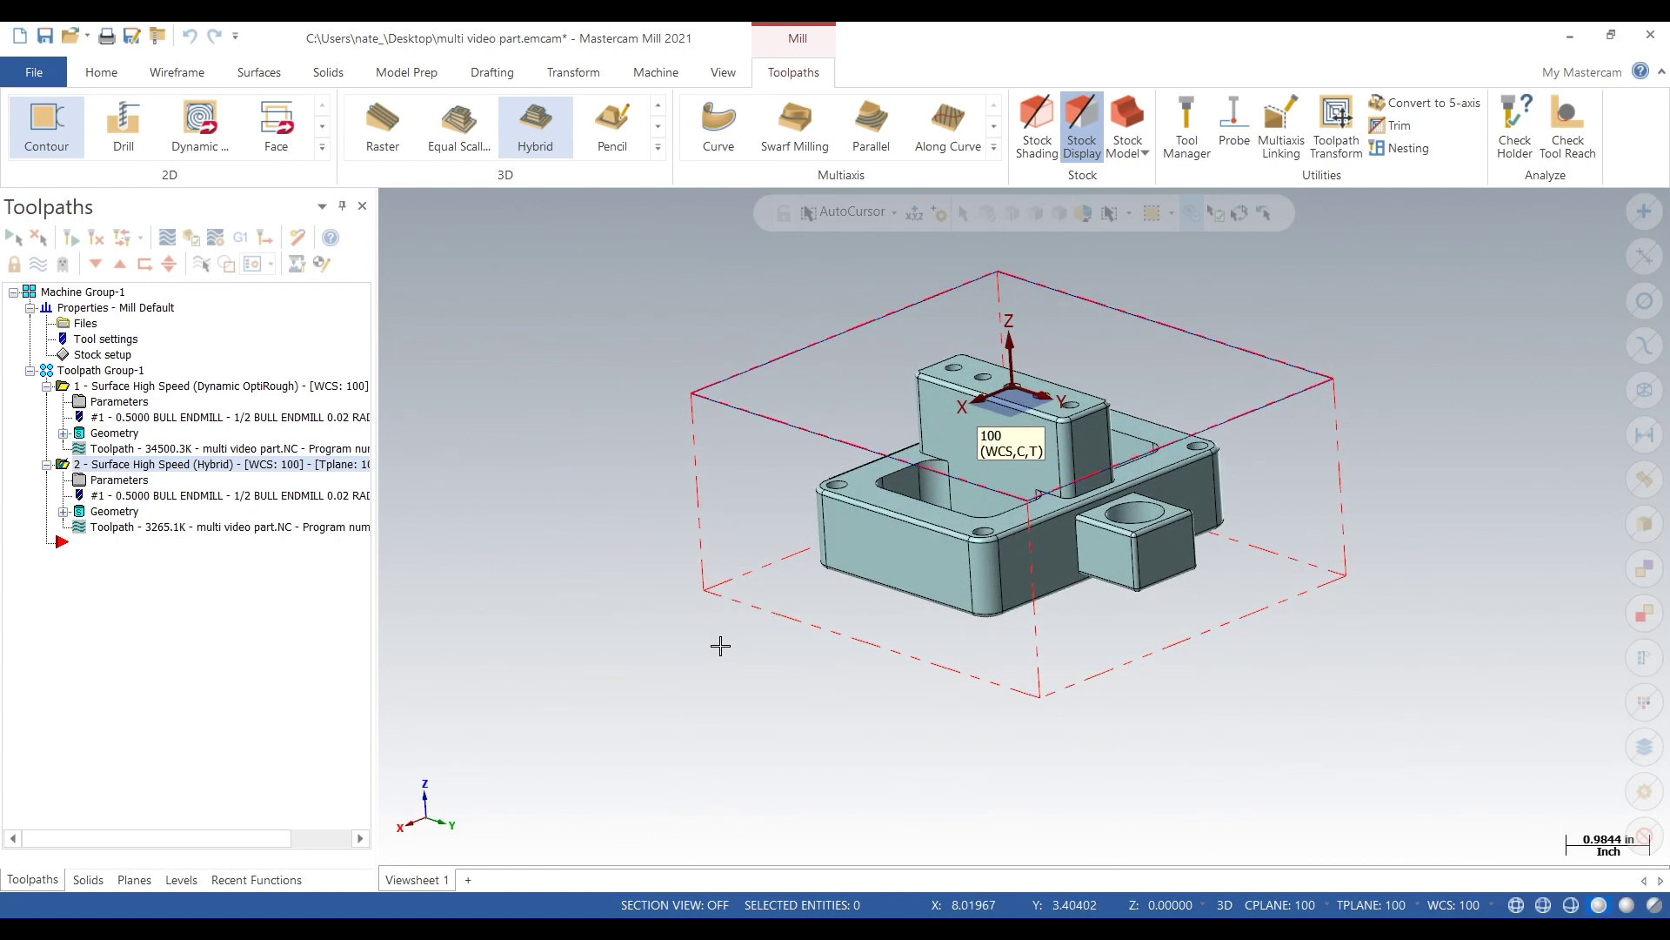
pyautogui.scroll(-2, 719, 644)
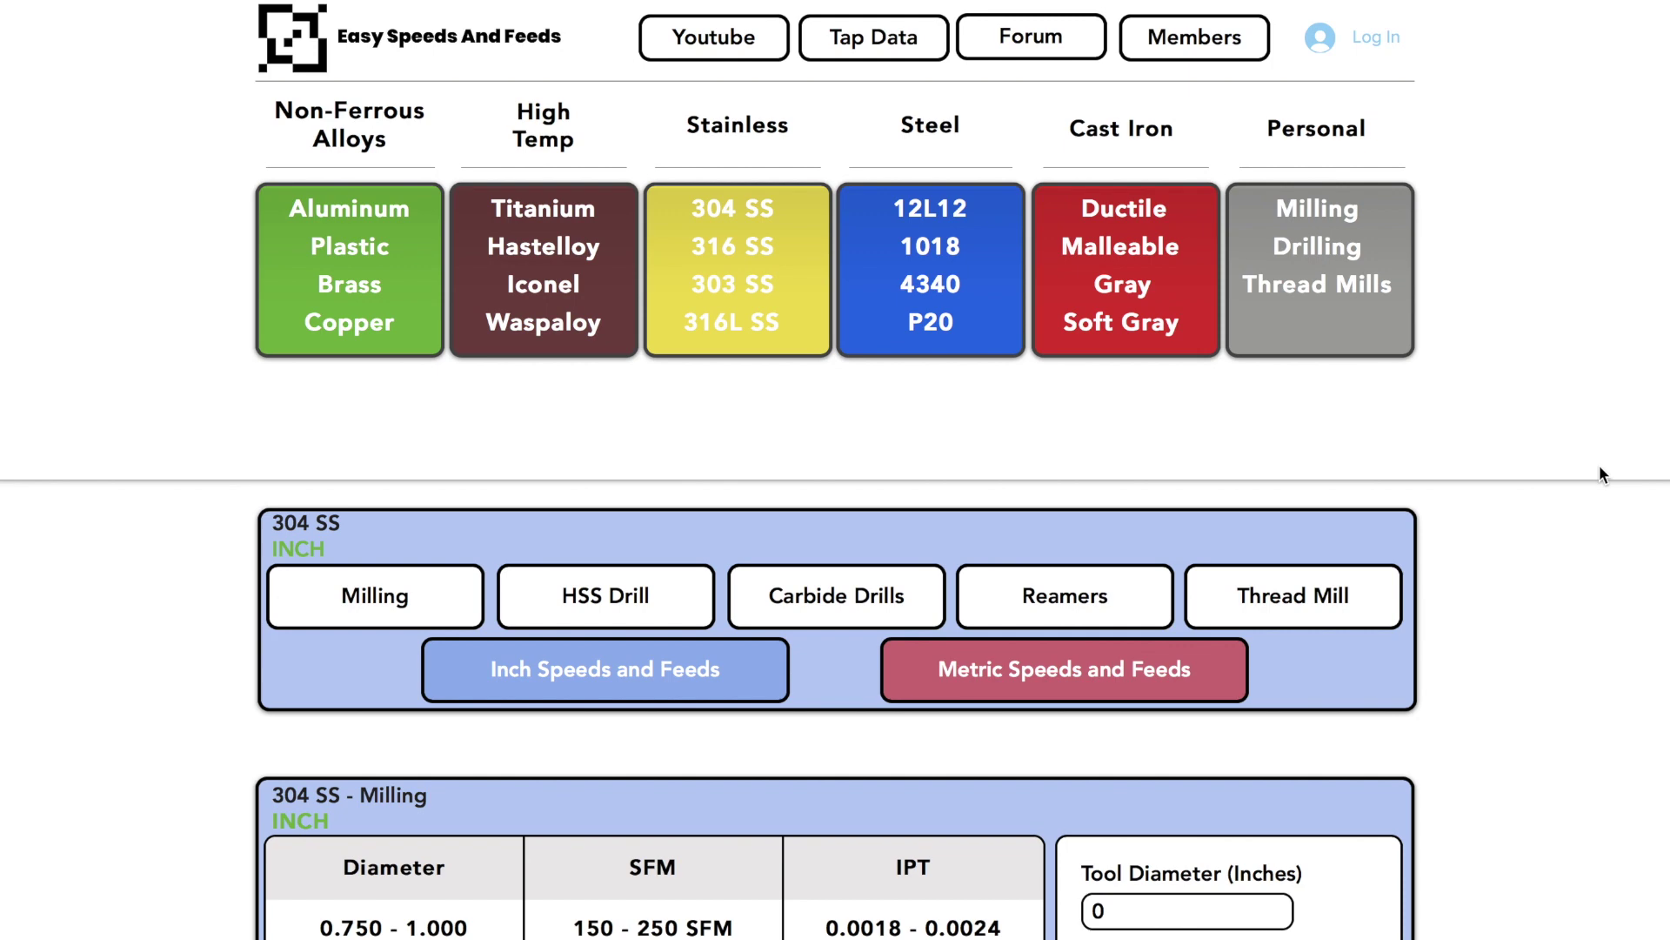
# Step: Browse the 304 SS speeds and feeds page and bring up the site's account window
pyautogui.scroll(-2, 1604, 474)
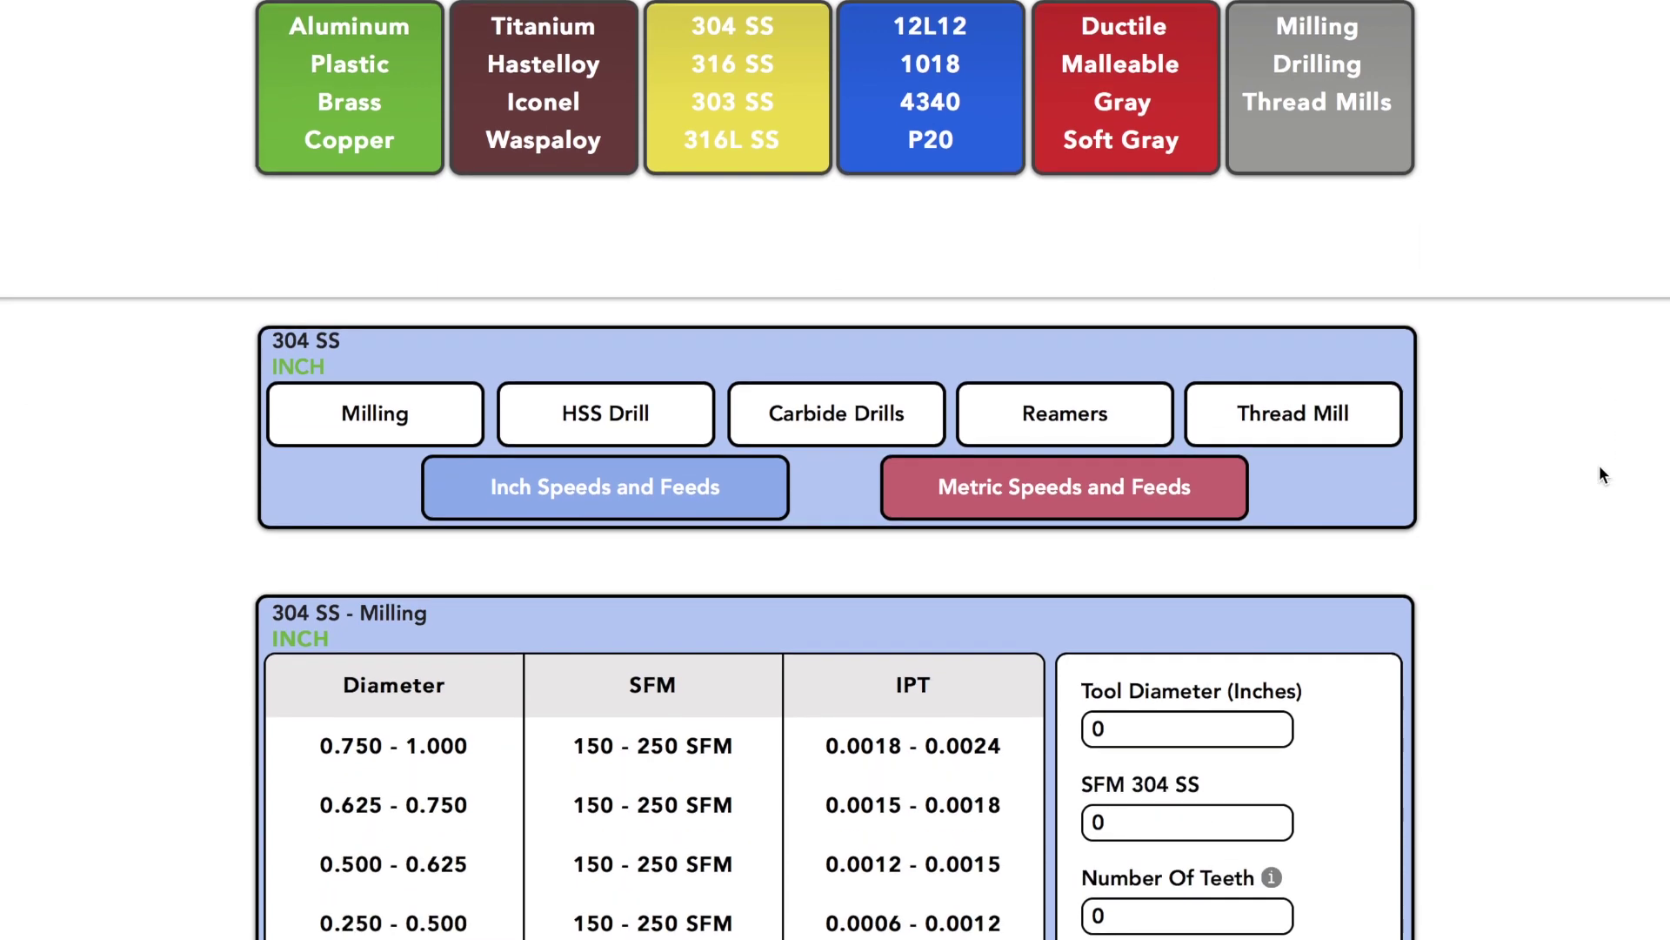
pyautogui.scroll(2, 1599, 470)
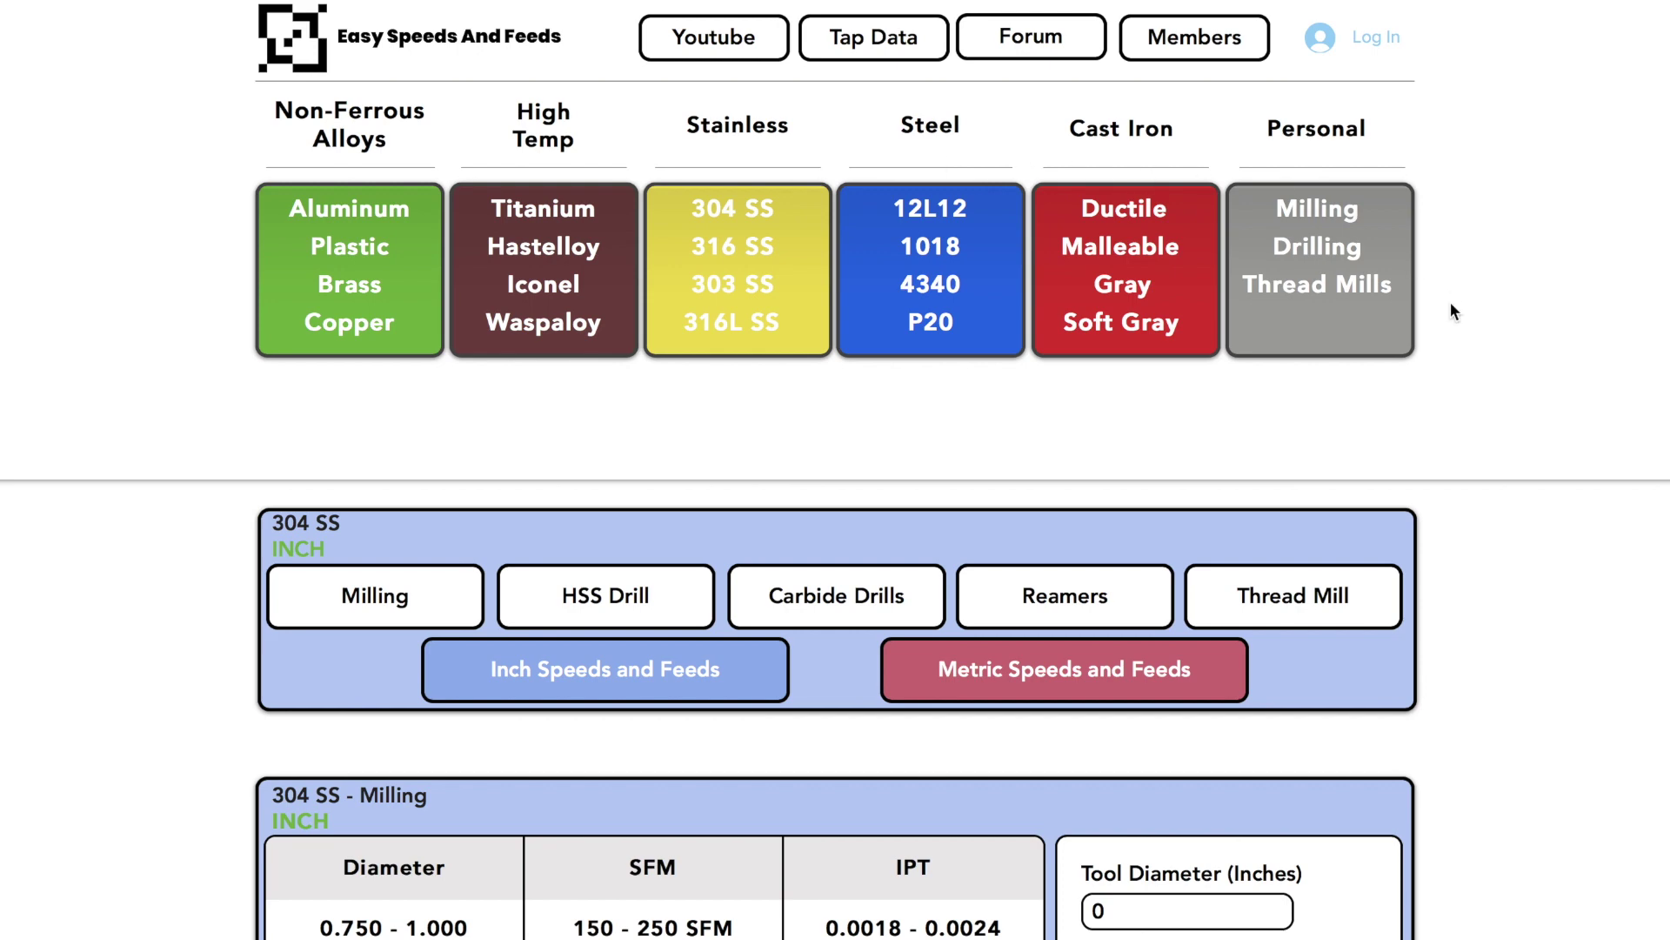
pyautogui.scroll(-5, 1450, 301)
pyautogui.scroll(5, 1450, 301)
pyautogui.click(1373, 52)
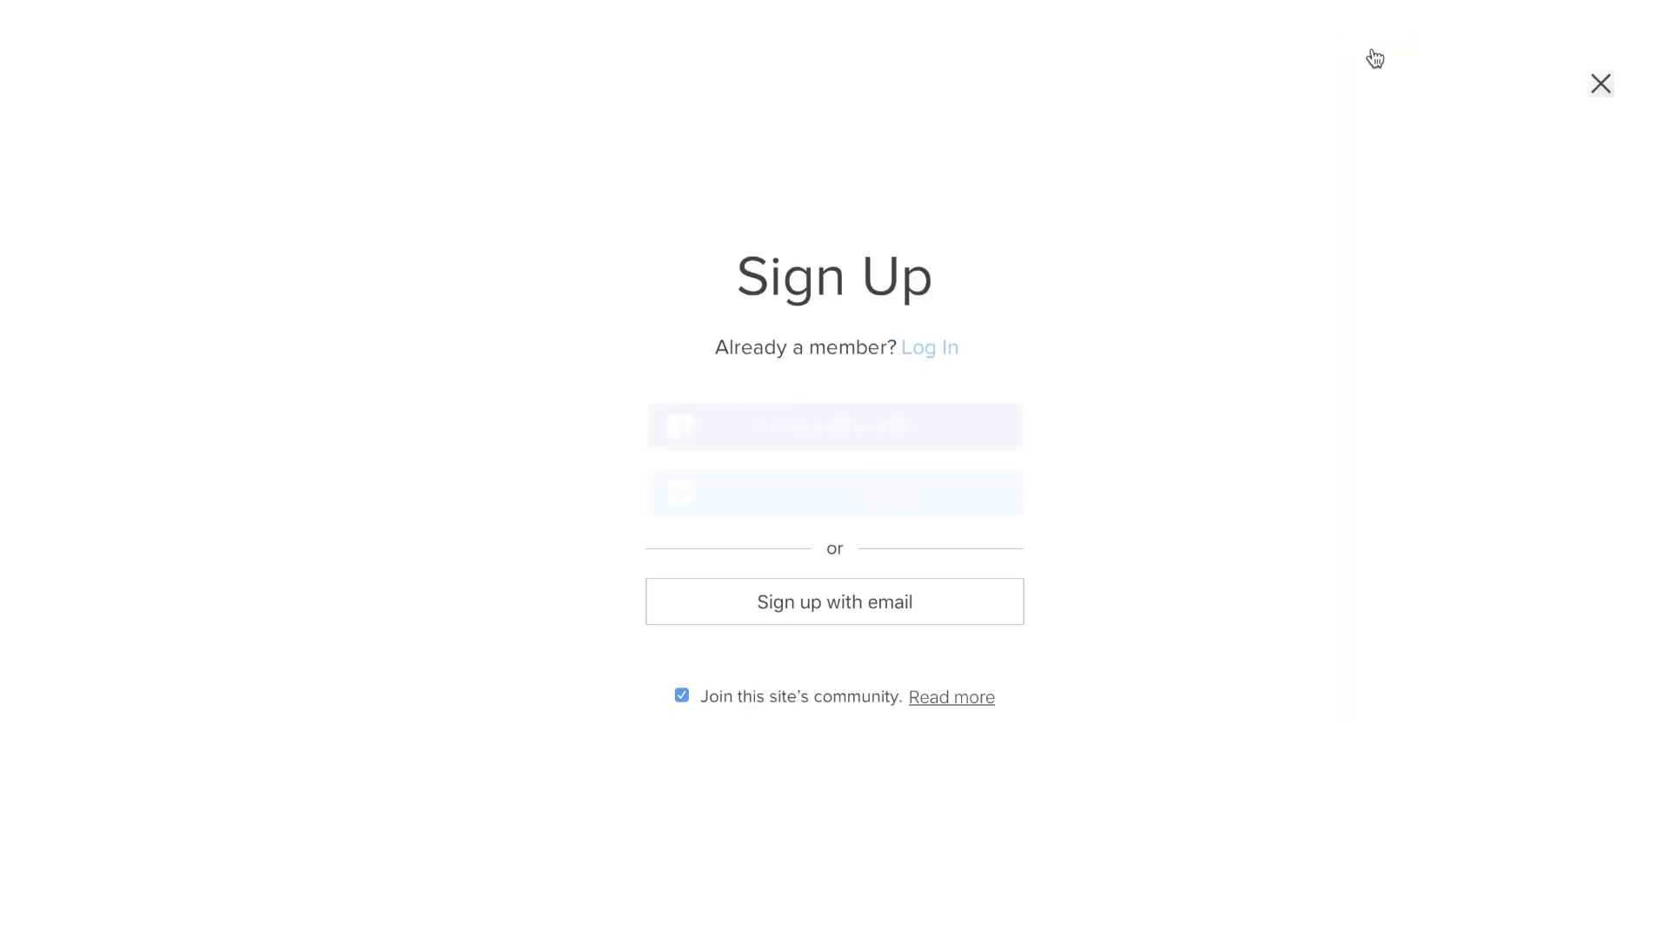
# Step: Log in with the saved email account and return to the 304 SS milling page
pyautogui.click(928, 349)
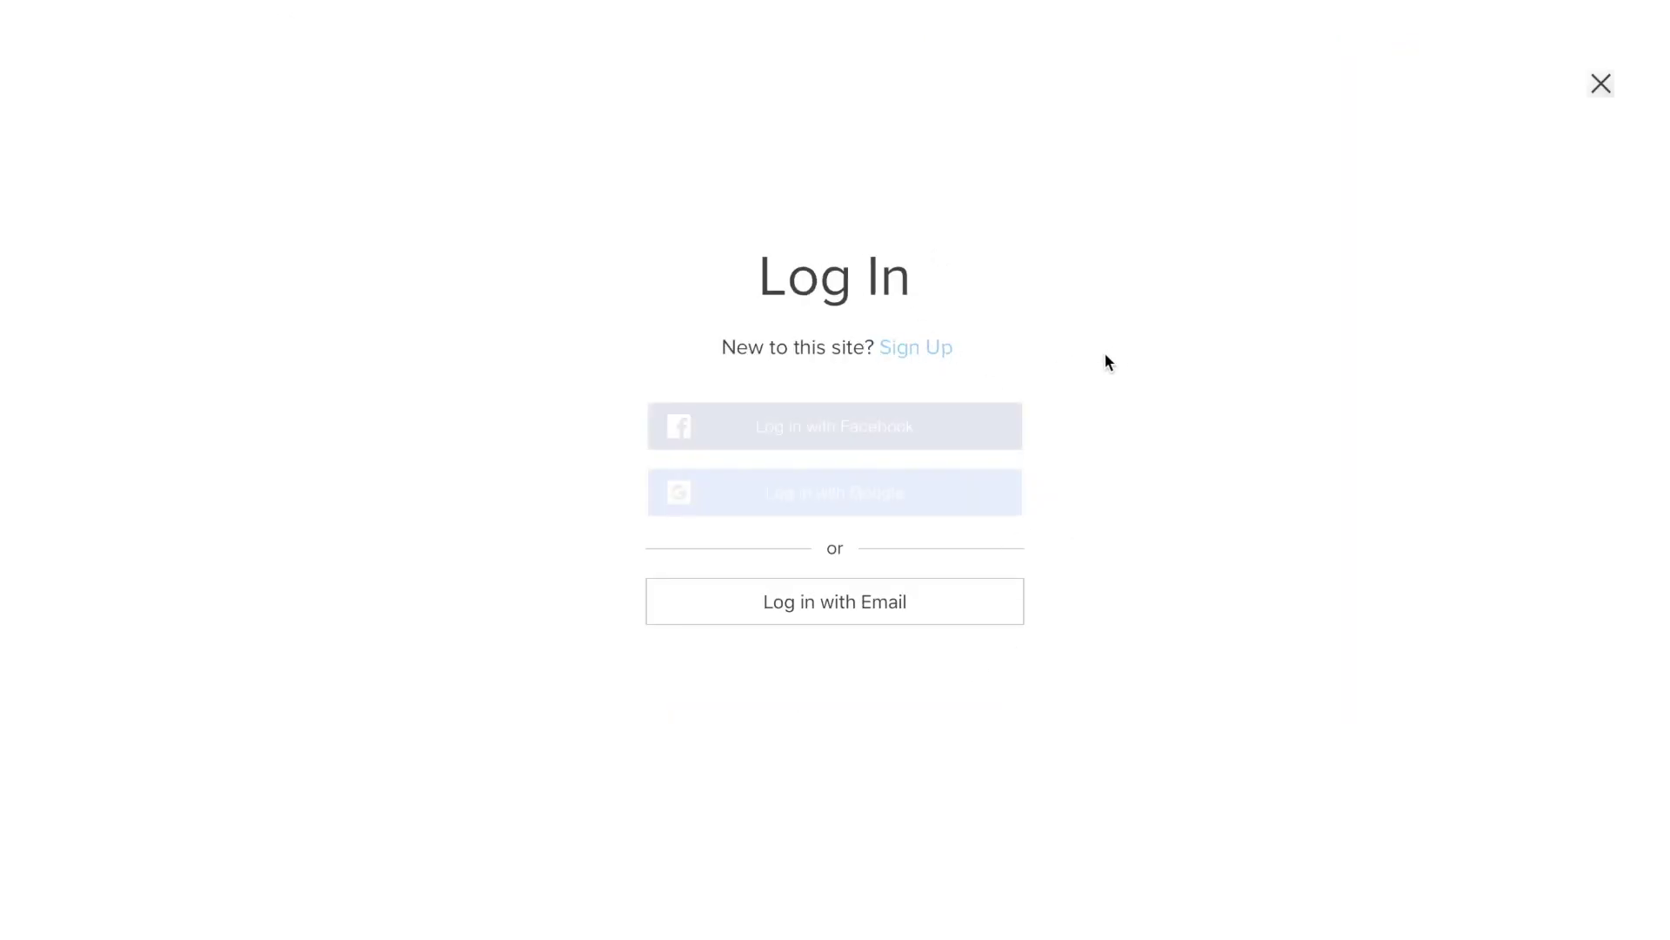
pyautogui.click(899, 612)
pyautogui.click(858, 470)
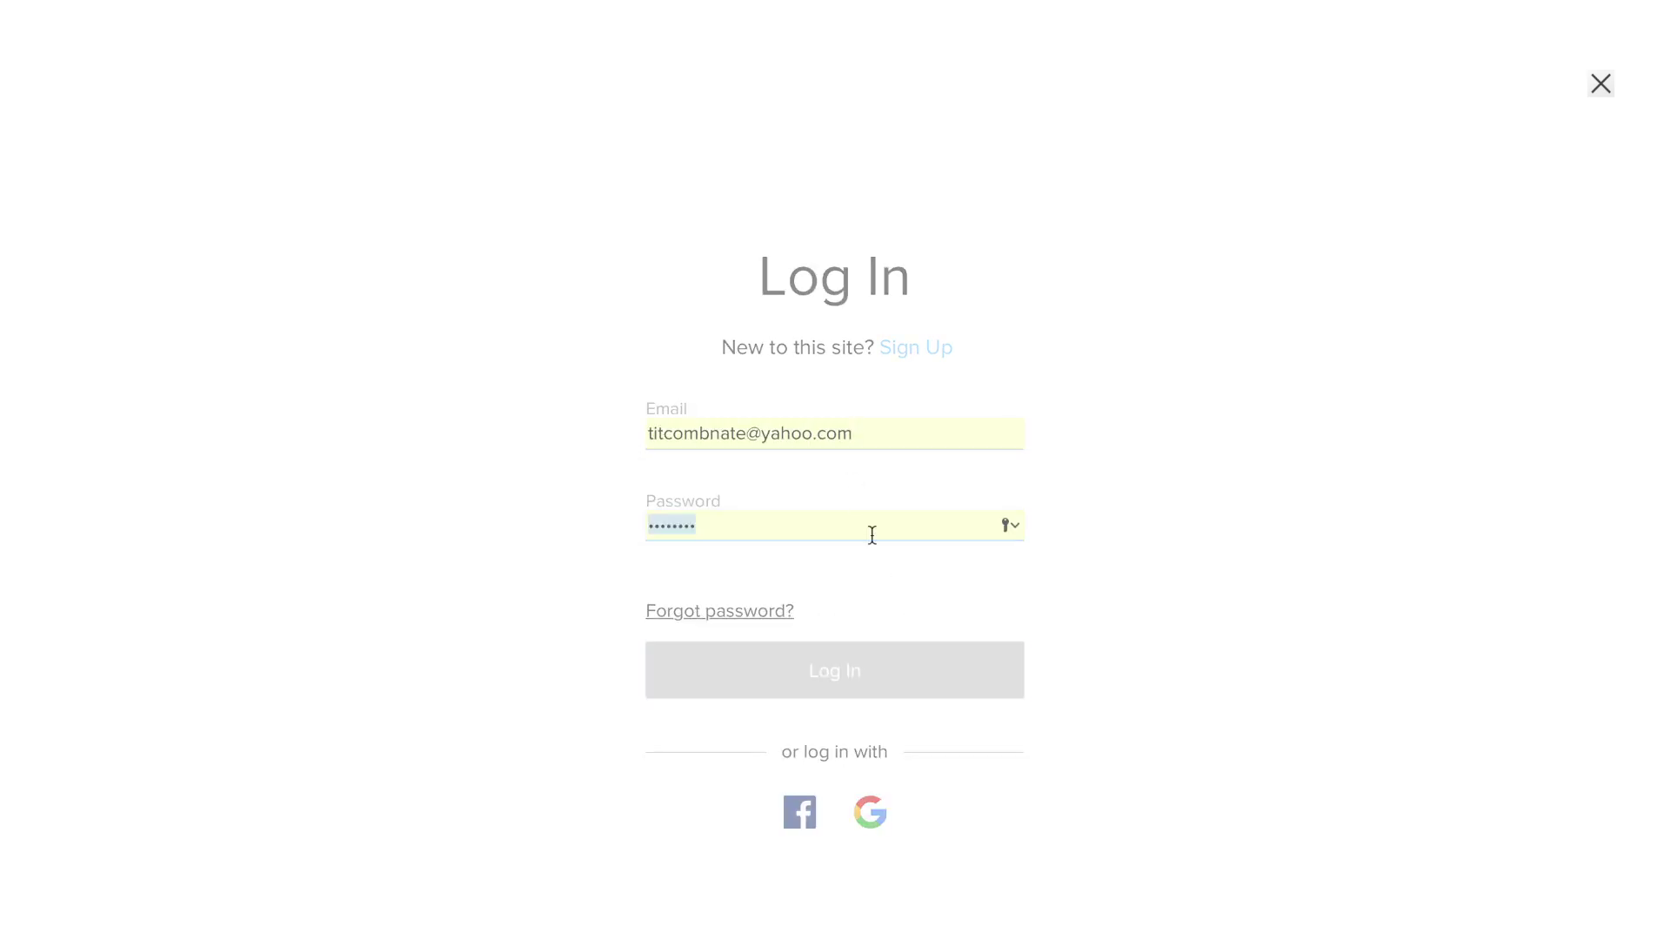
pyautogui.scroll(-10, 904, 681)
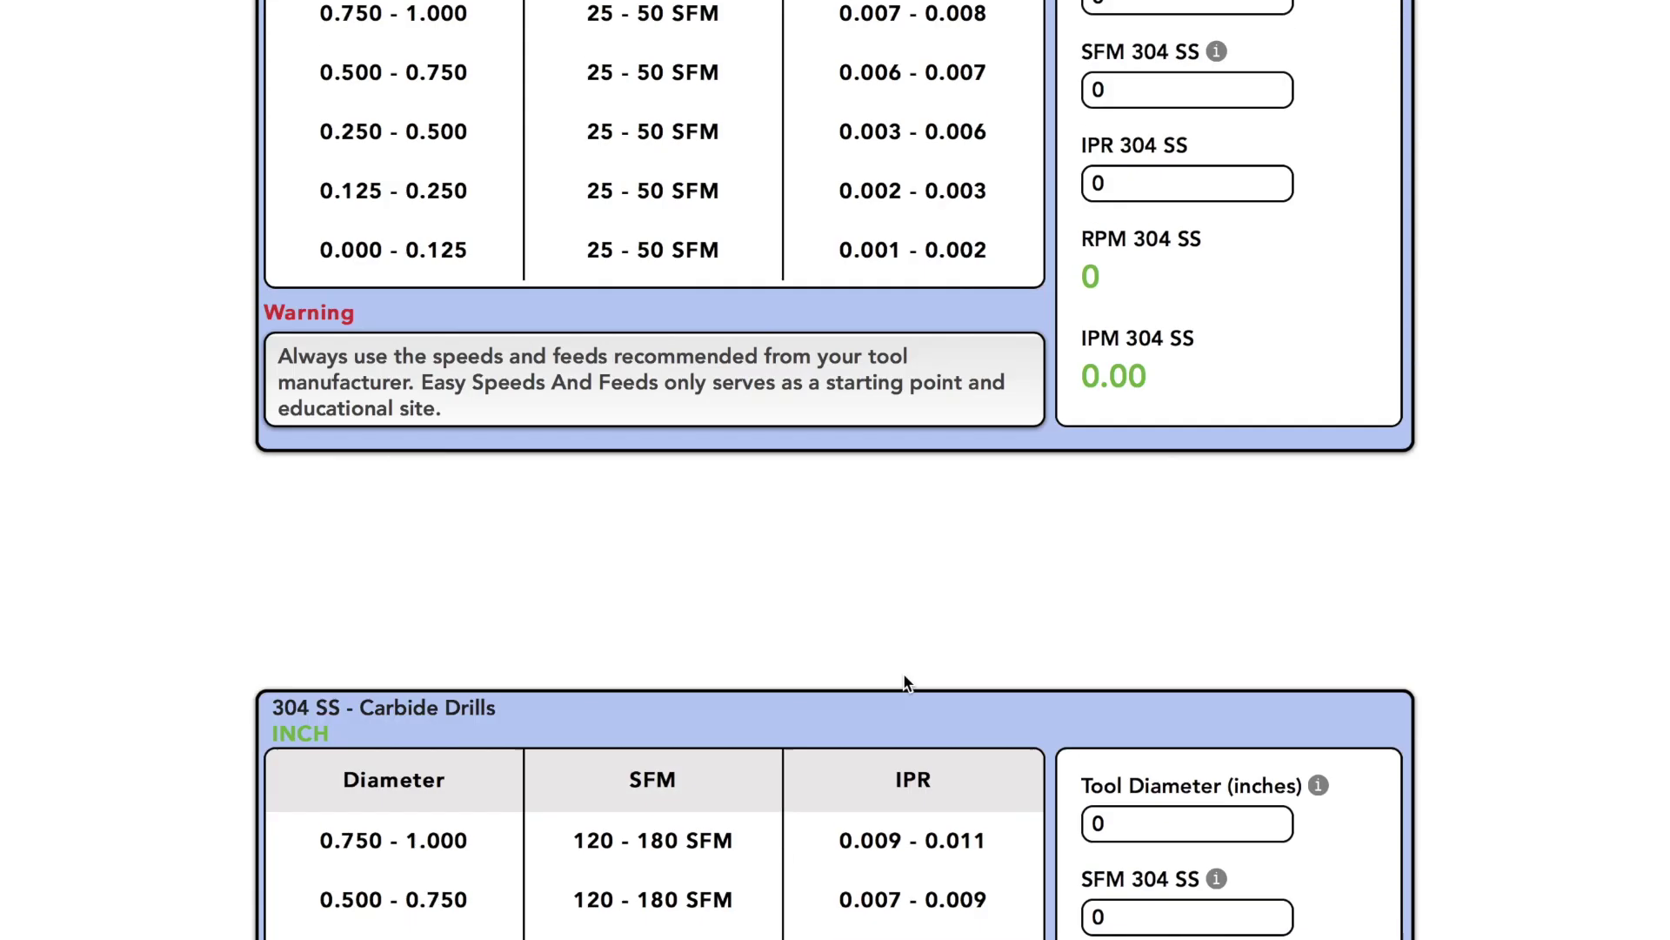
pyautogui.scroll(15, 903, 682)
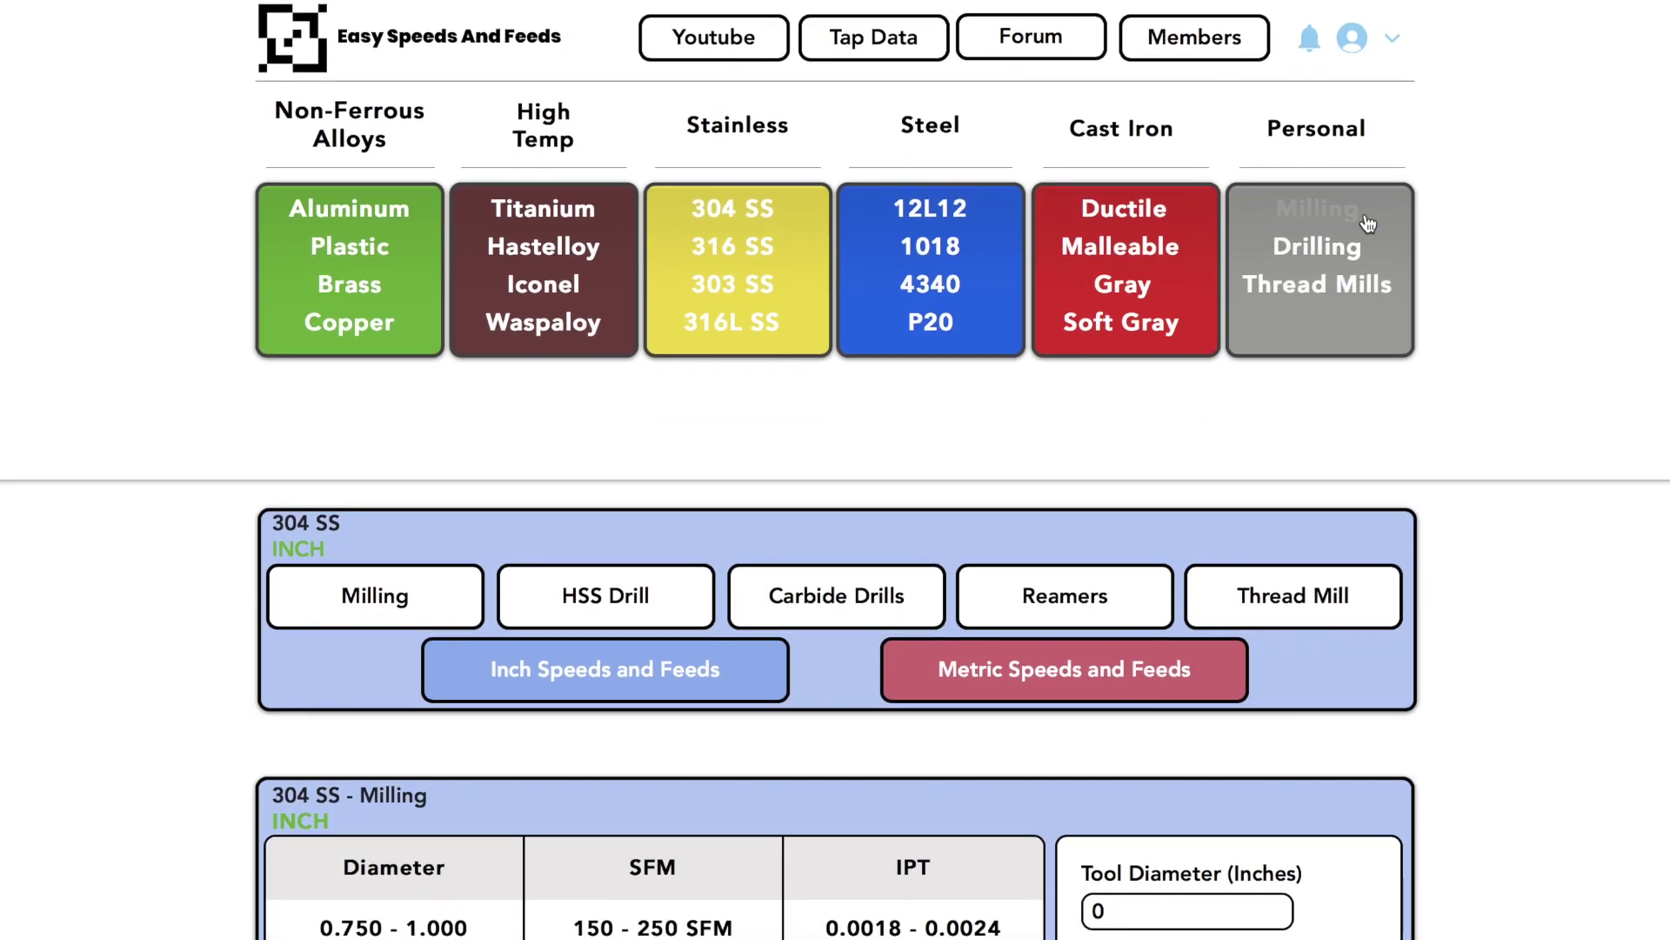
# Step: Scroll through the personal Milling speeds and feeds table
pyautogui.click(1368, 224)
pyautogui.scroll(-6, 1463, 465)
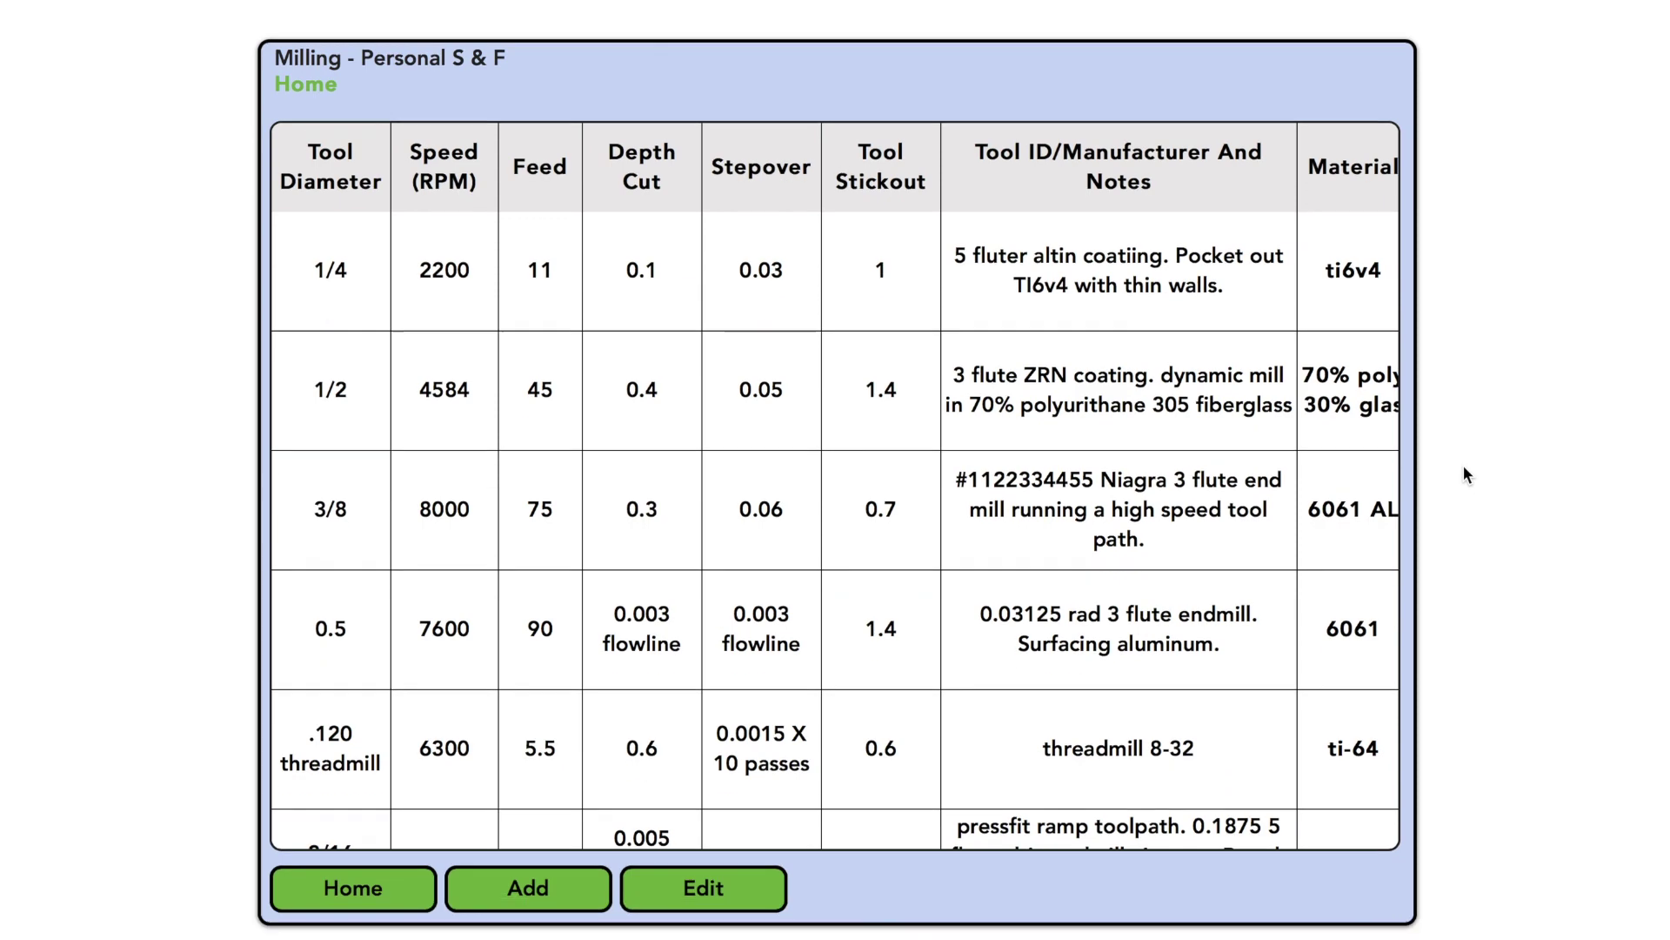
pyautogui.scroll(-2, 950, 562)
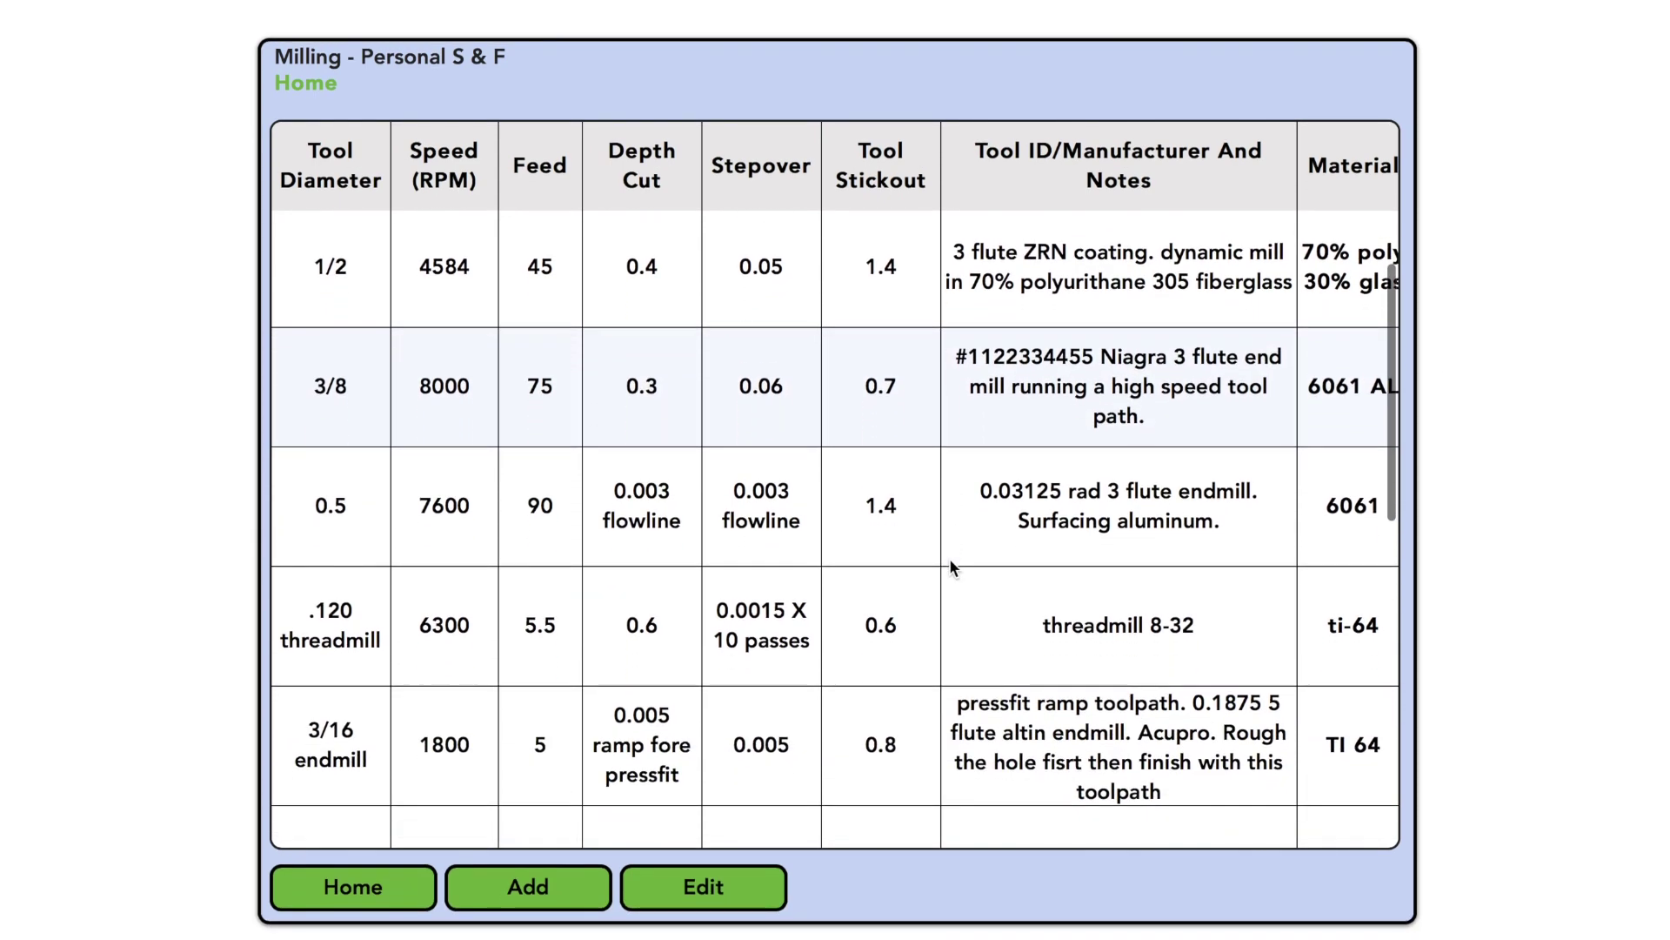
pyautogui.scroll(-8, 950, 562)
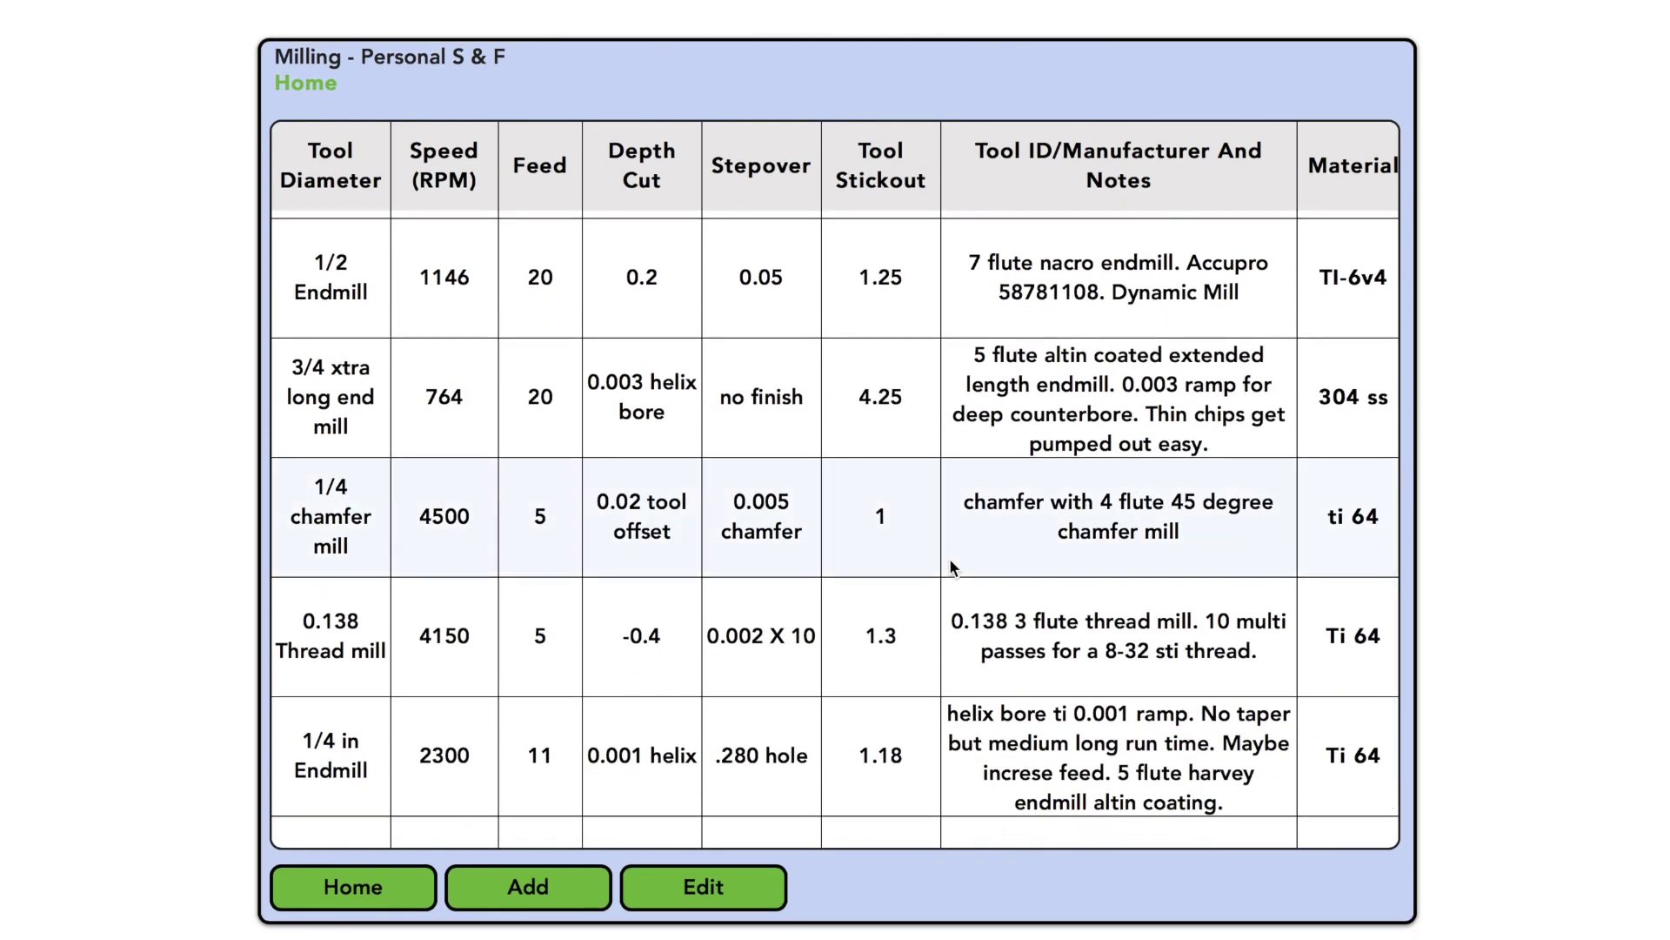
pyautogui.scroll(-1, 950, 565)
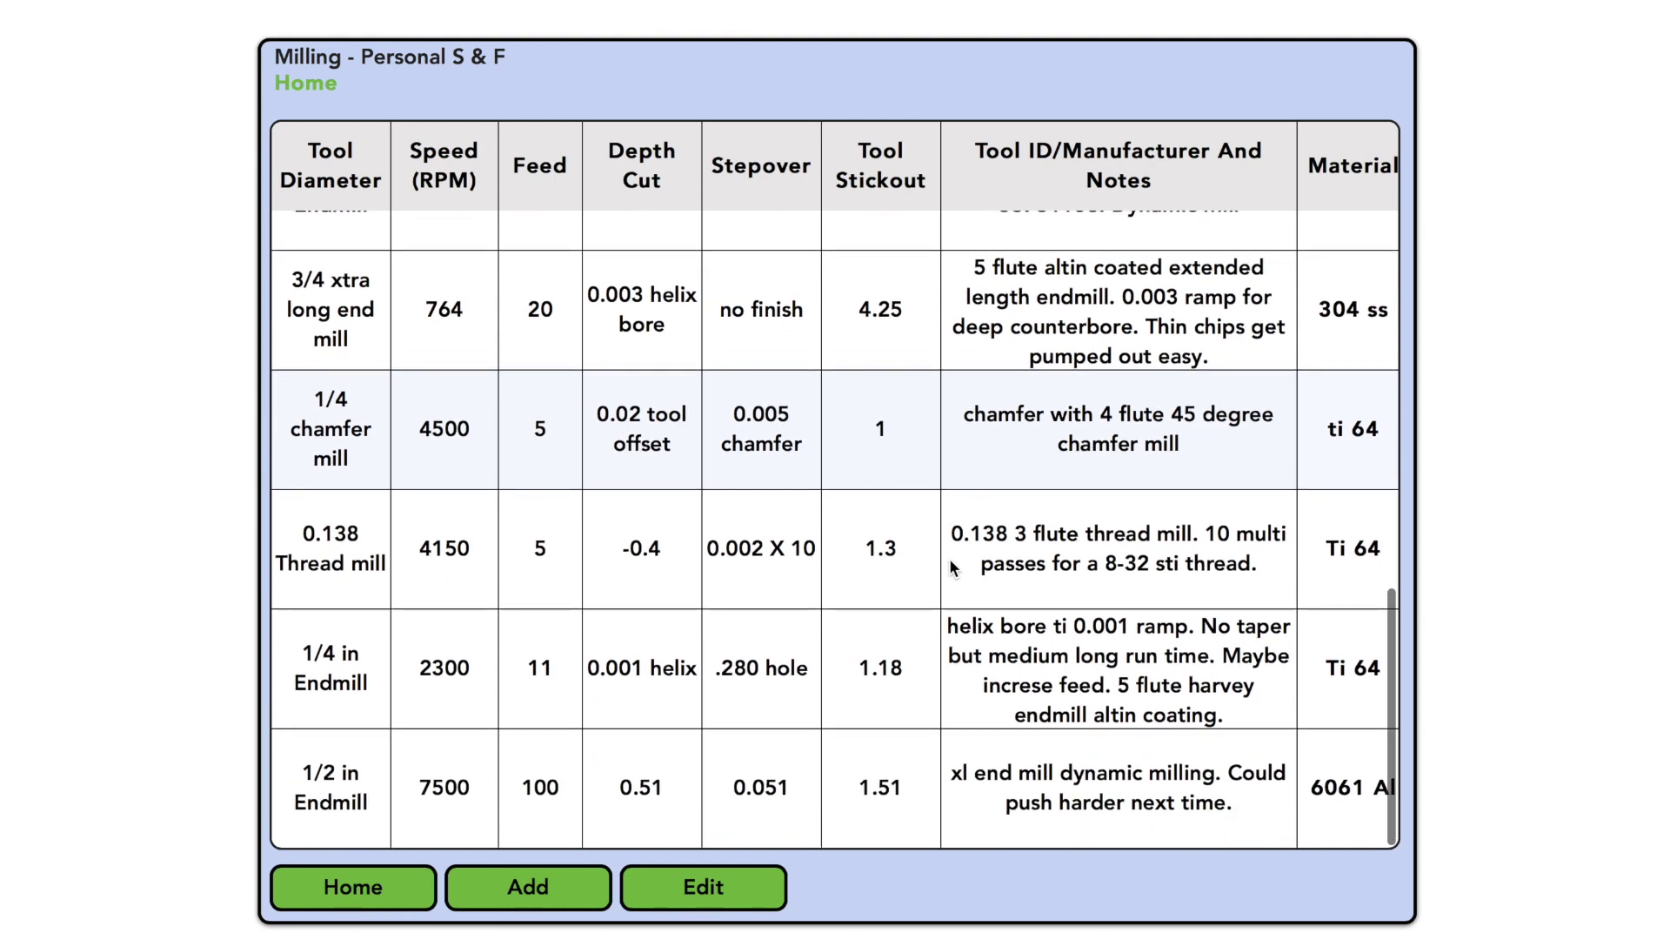
pyautogui.scroll(6, 1486, 525)
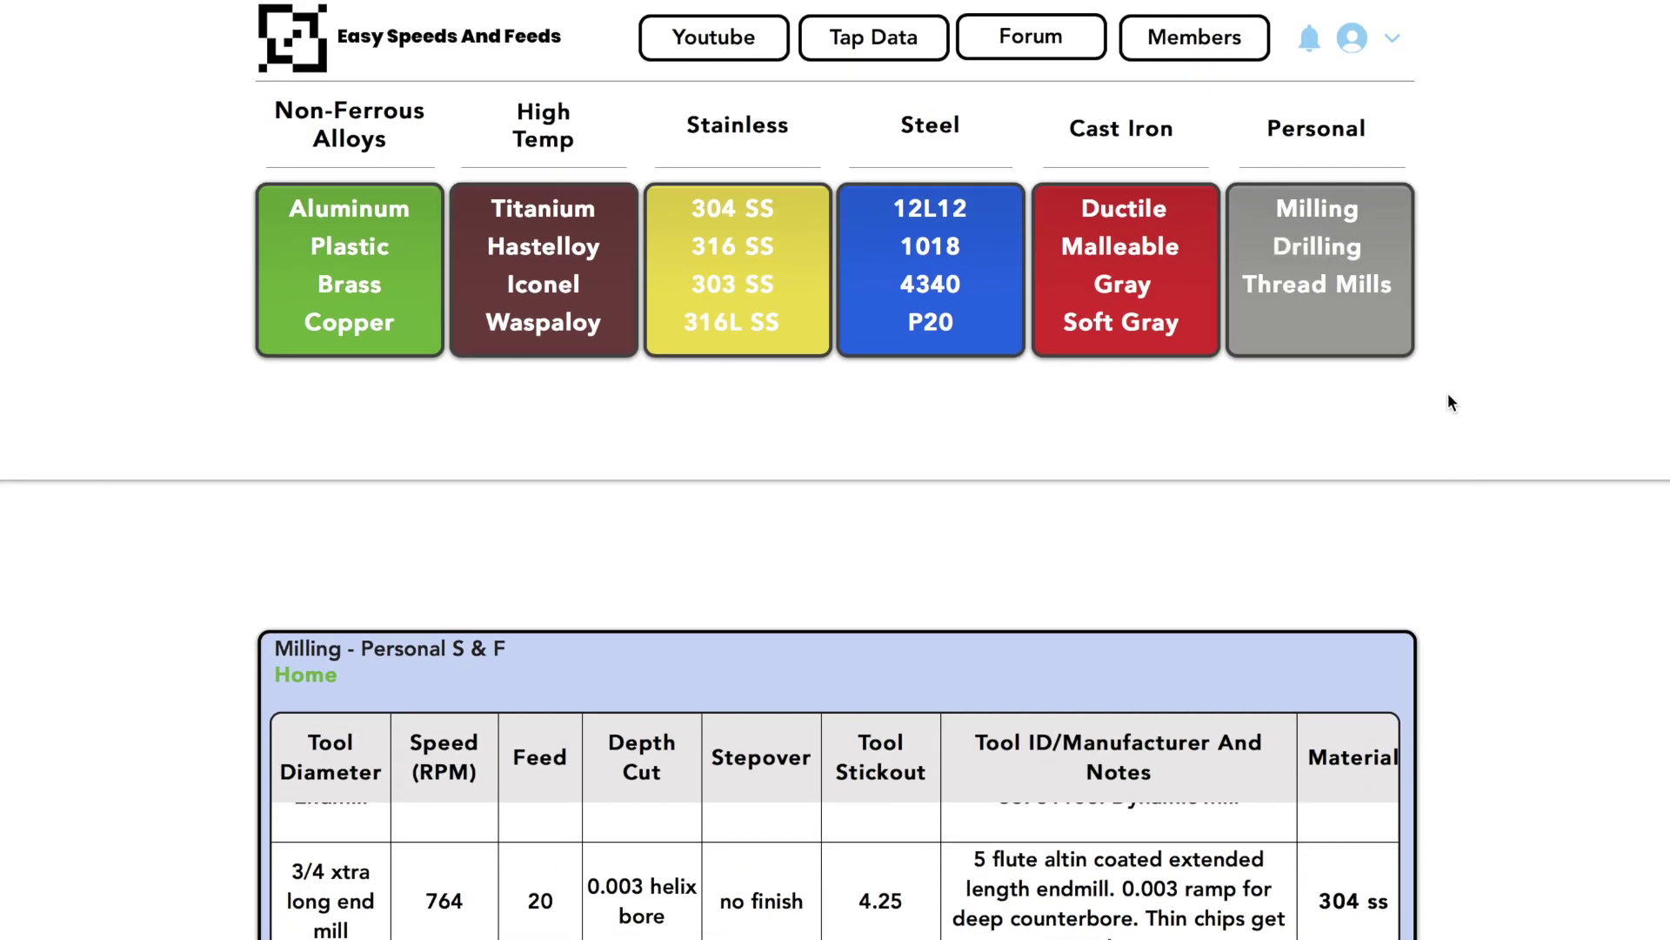
# Step: Browse the personal Drilling and Thread Mills tables, ending on Drilling's three saved entries
pyautogui.click(1341, 250)
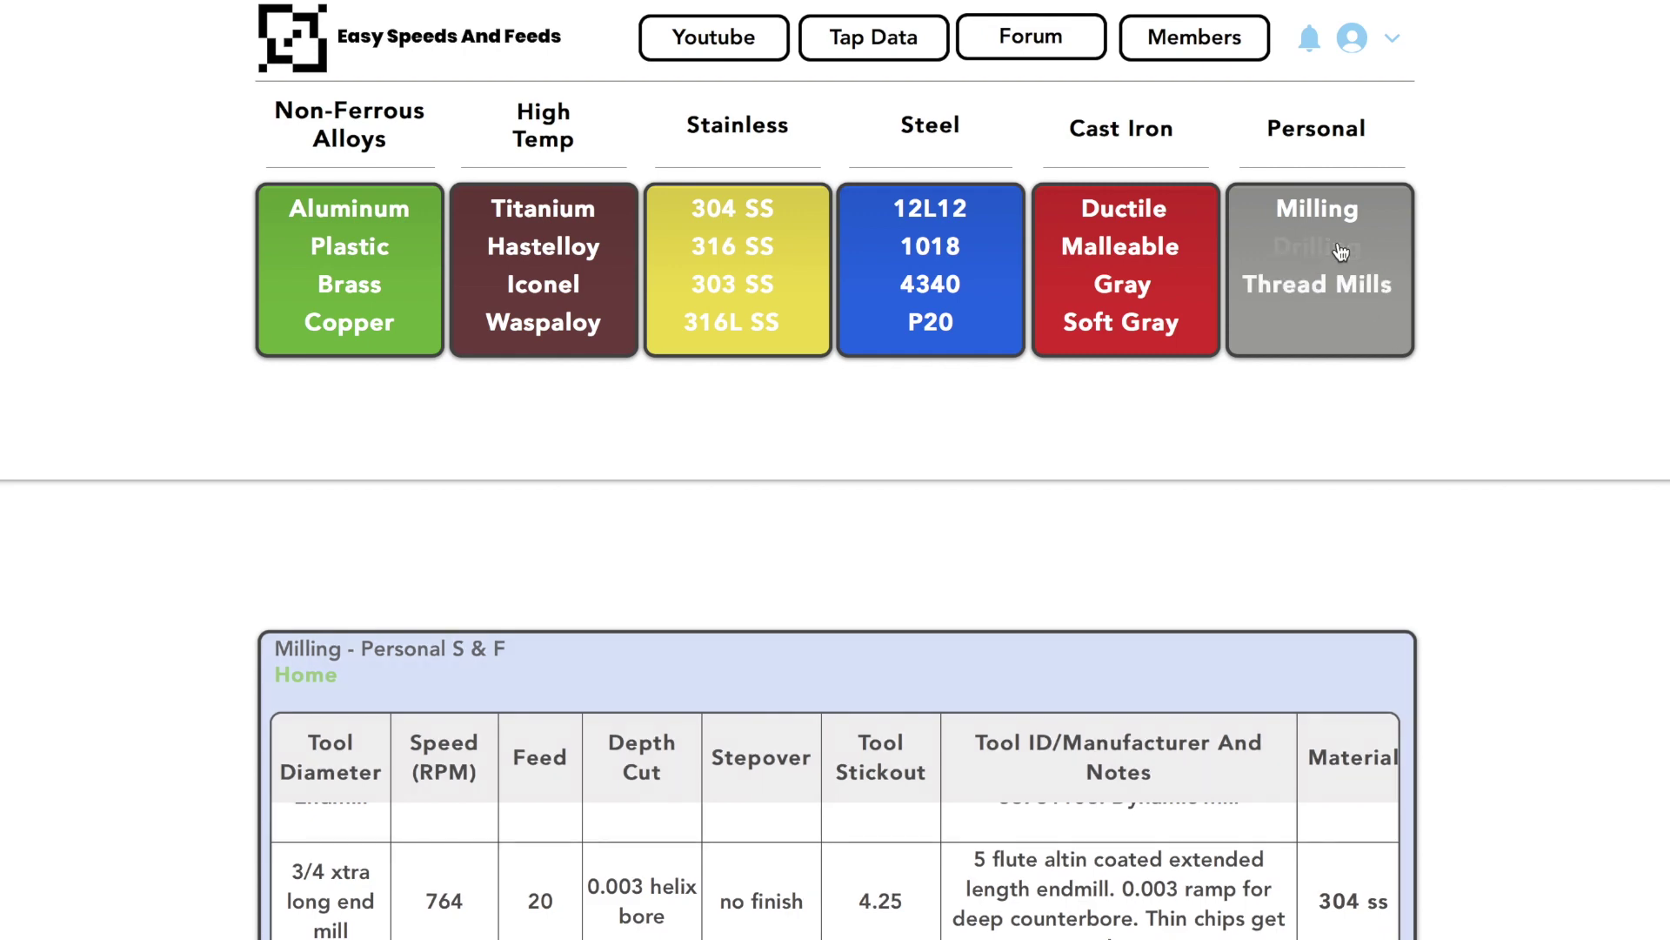
pyautogui.scroll(-5, 1573, 525)
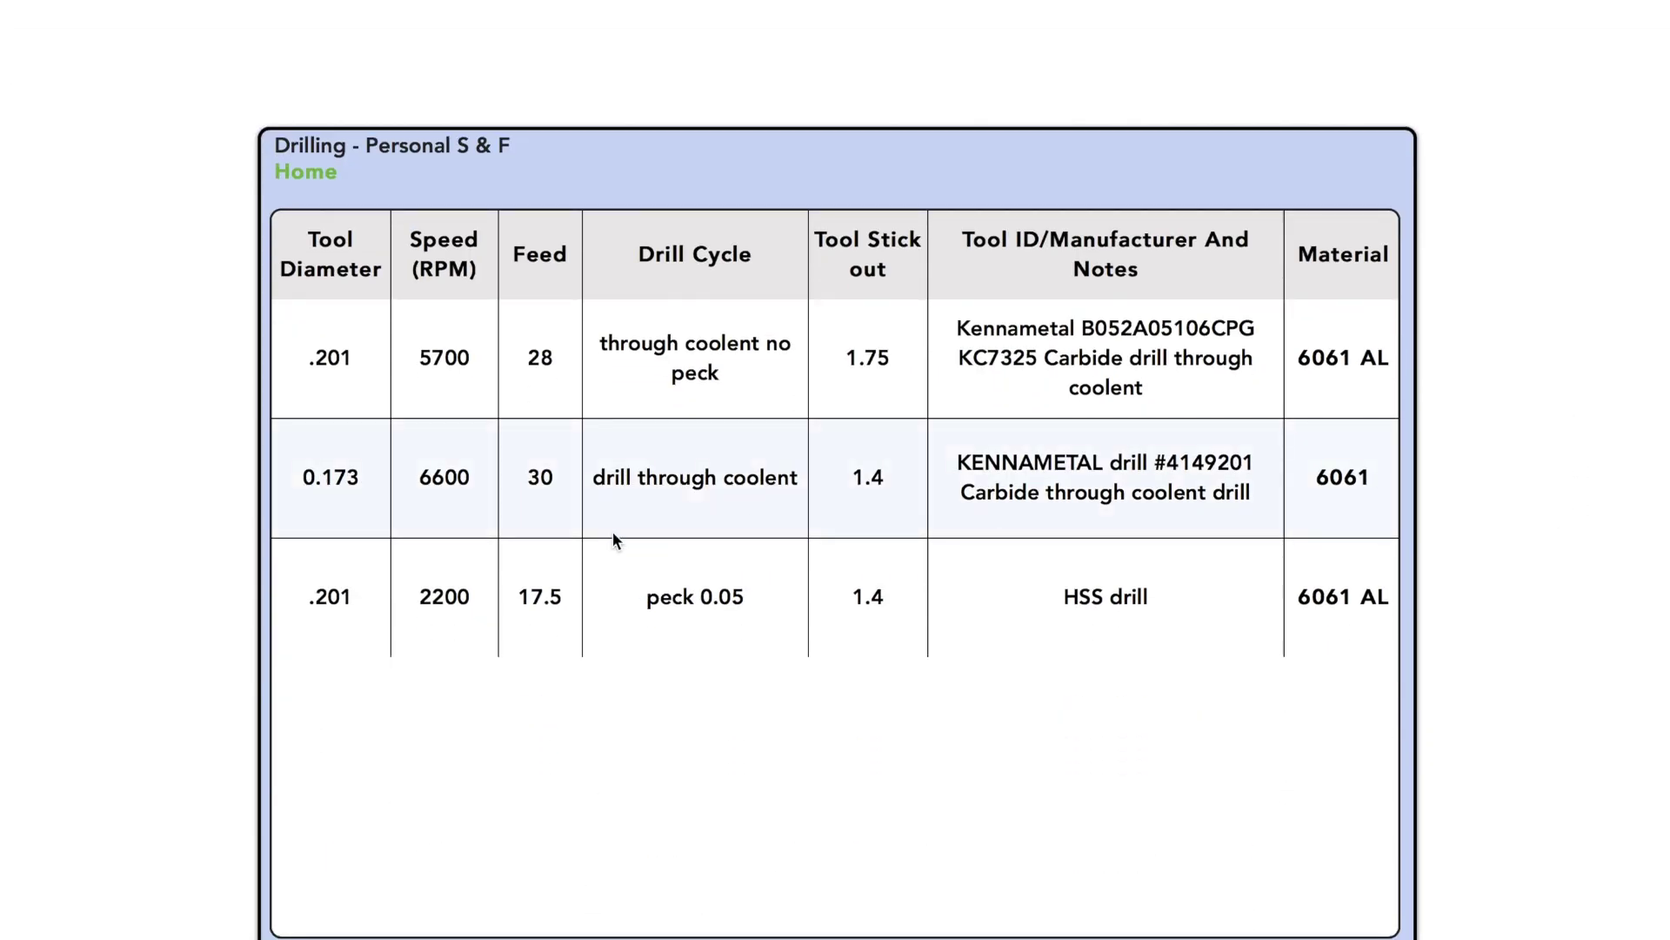
pyautogui.scroll(4, 597, 697)
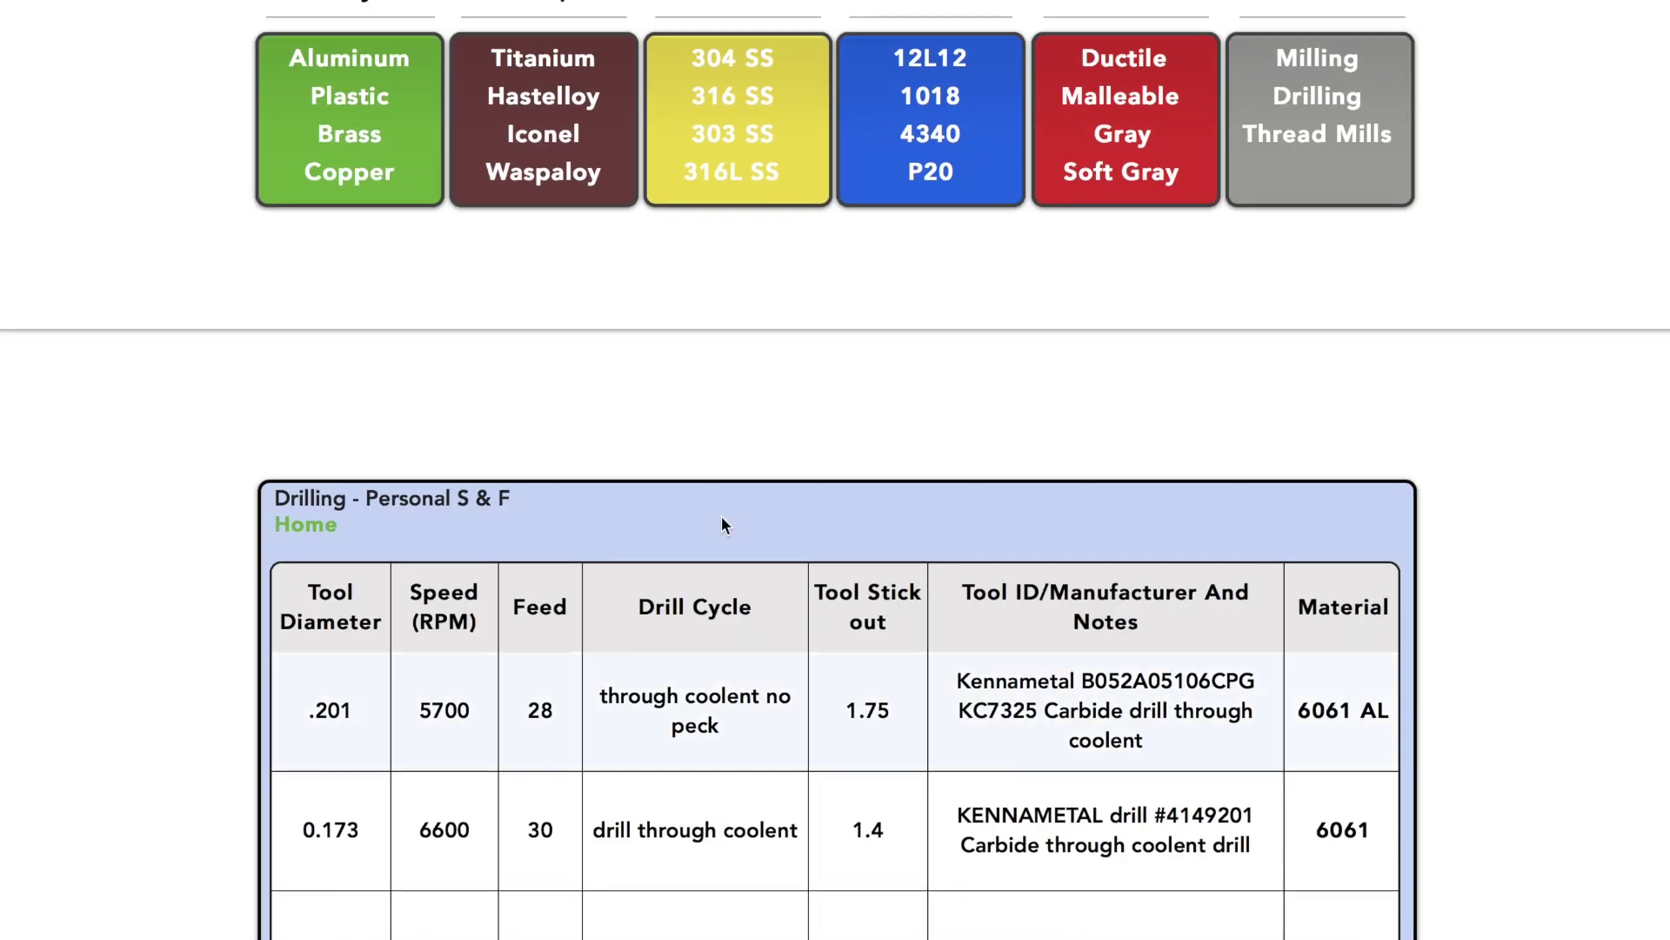
pyautogui.click(1317, 153)
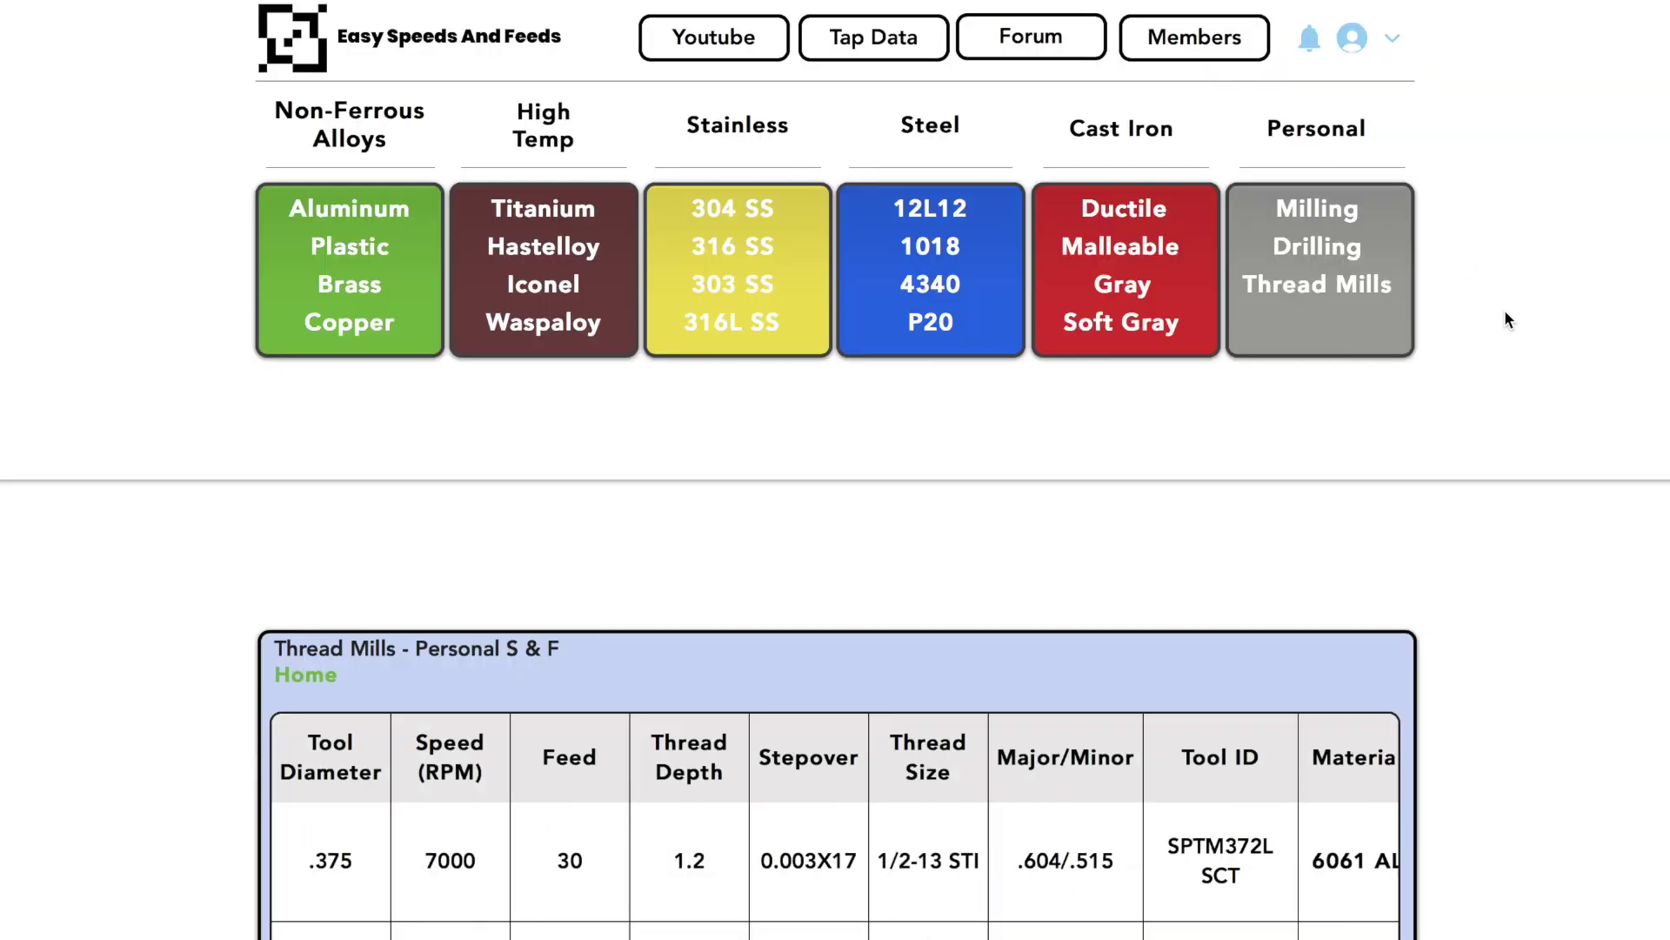
pyautogui.scroll(-7, 1508, 319)
pyautogui.scroll(7, 1507, 319)
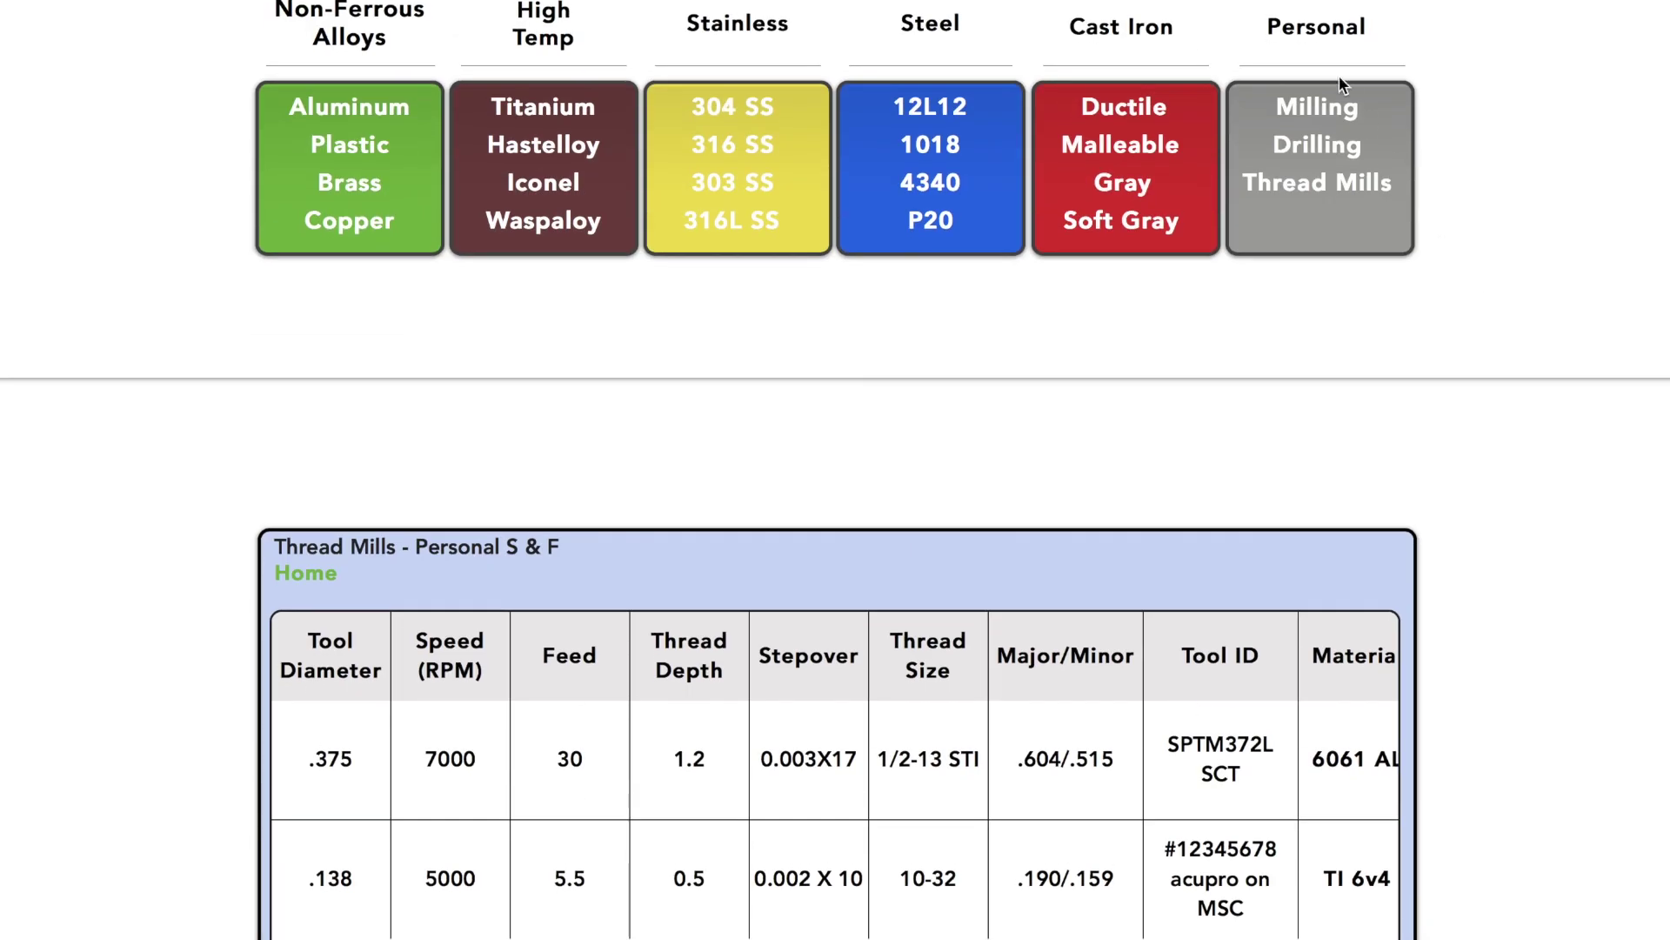
pyautogui.click(1309, 148)
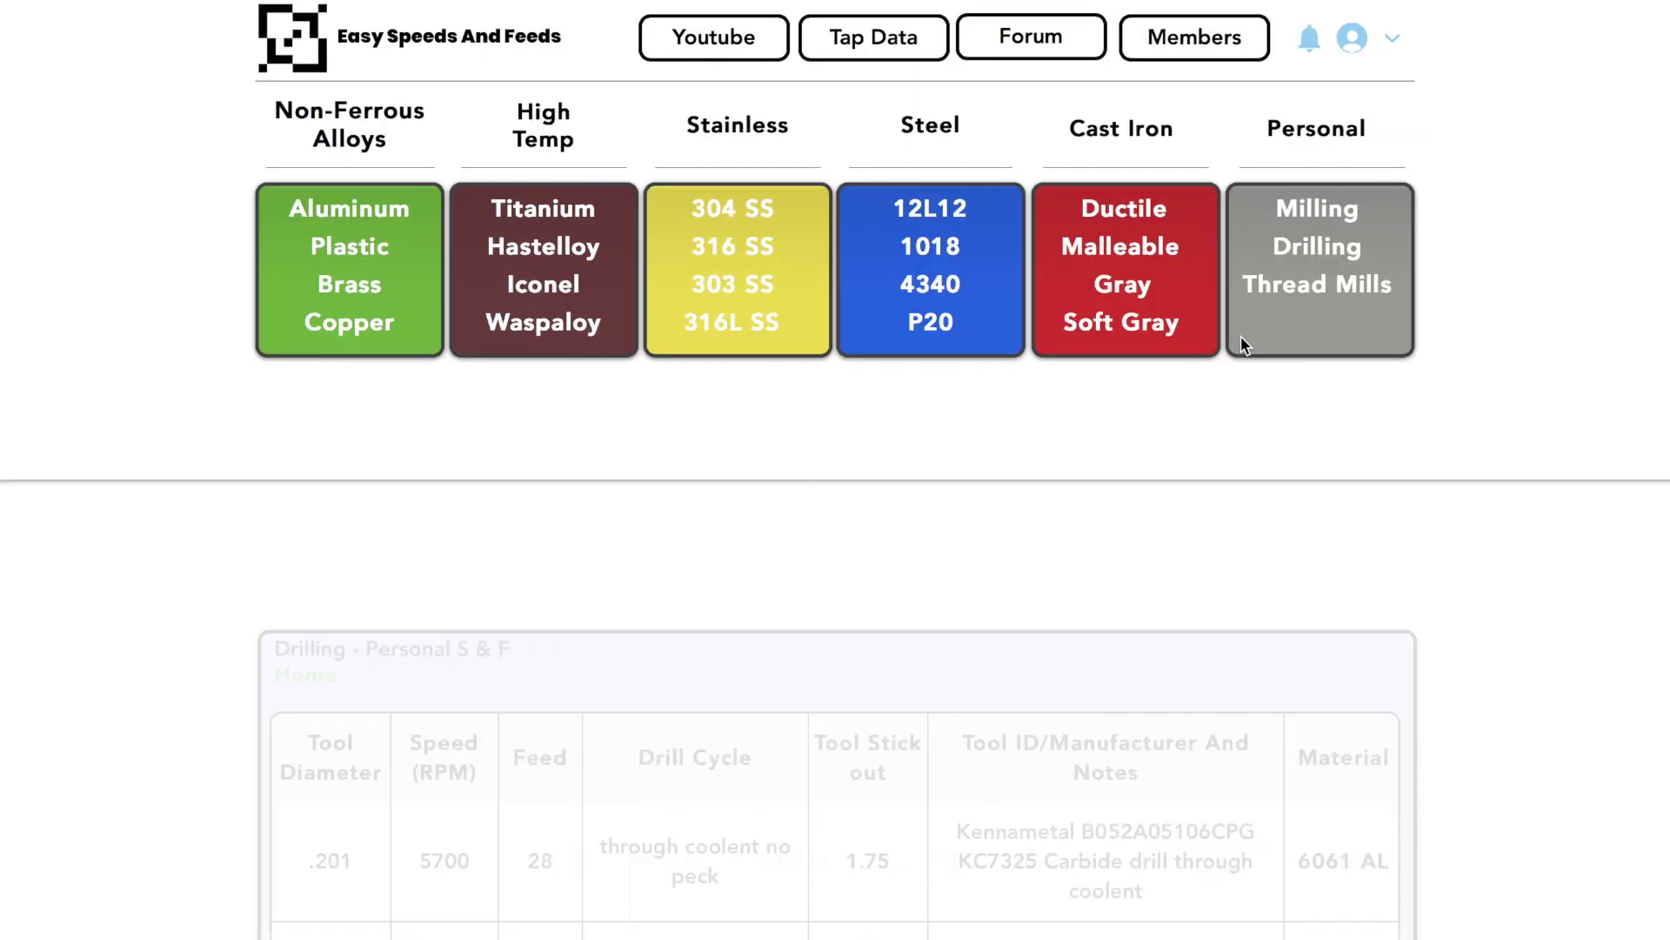
pyautogui.scroll(-7, 1243, 345)
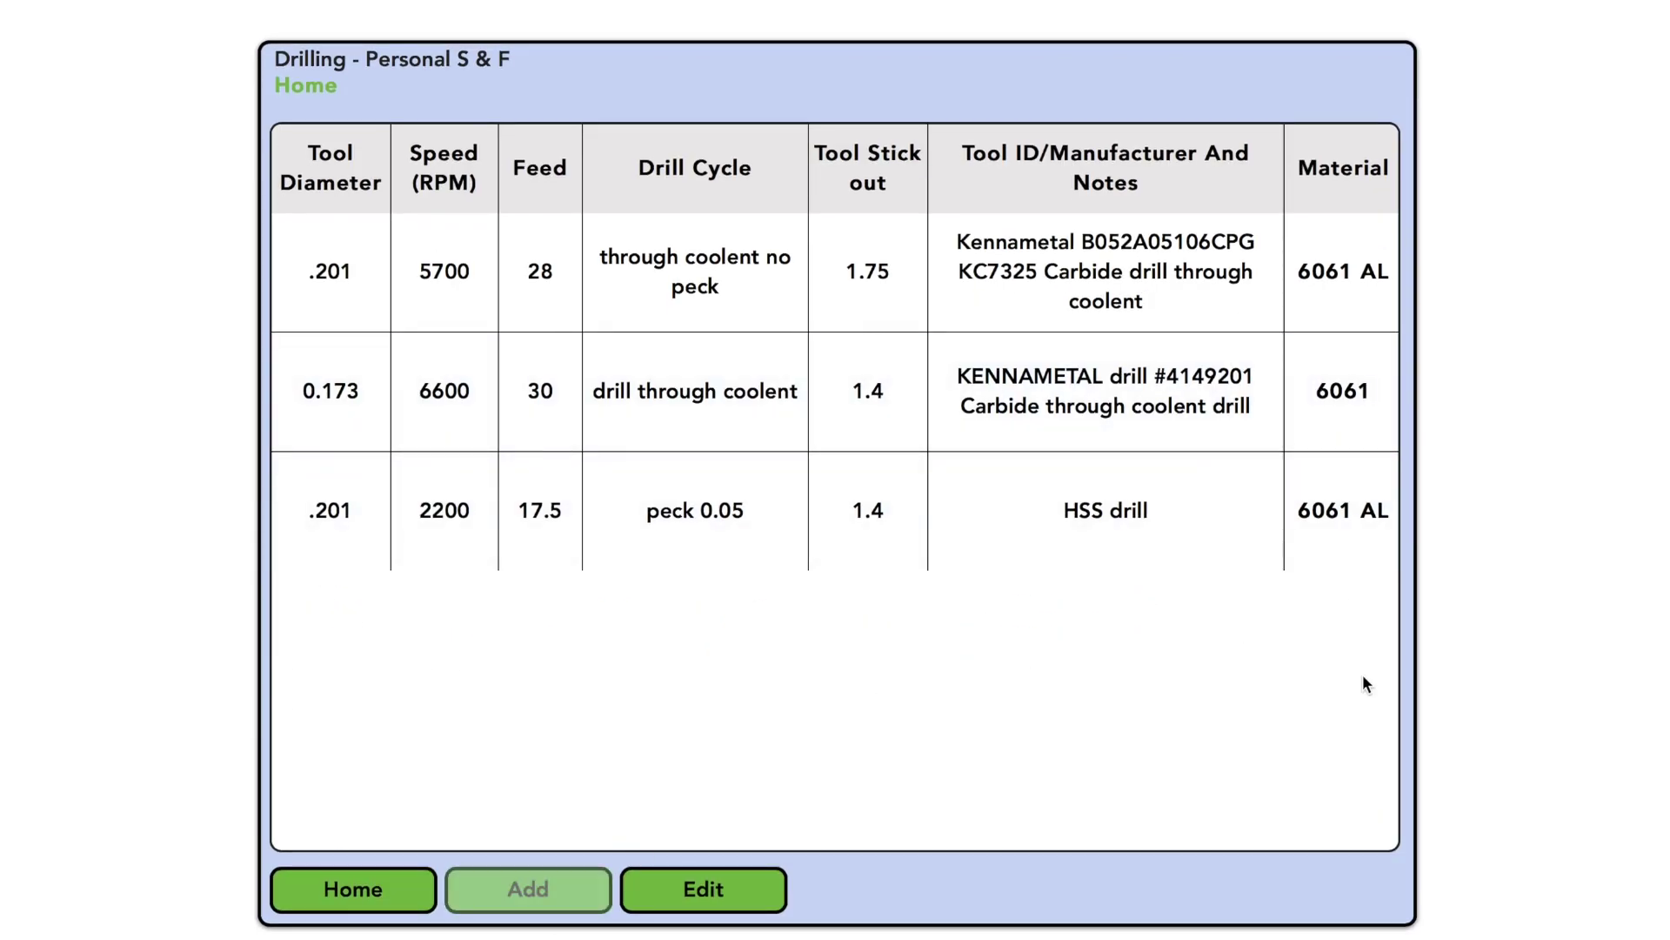
# Step: Enter the new drill's diameter .201, speed 2300 RPM and feed 20
pyautogui.scroll(-7, 1566, 618)
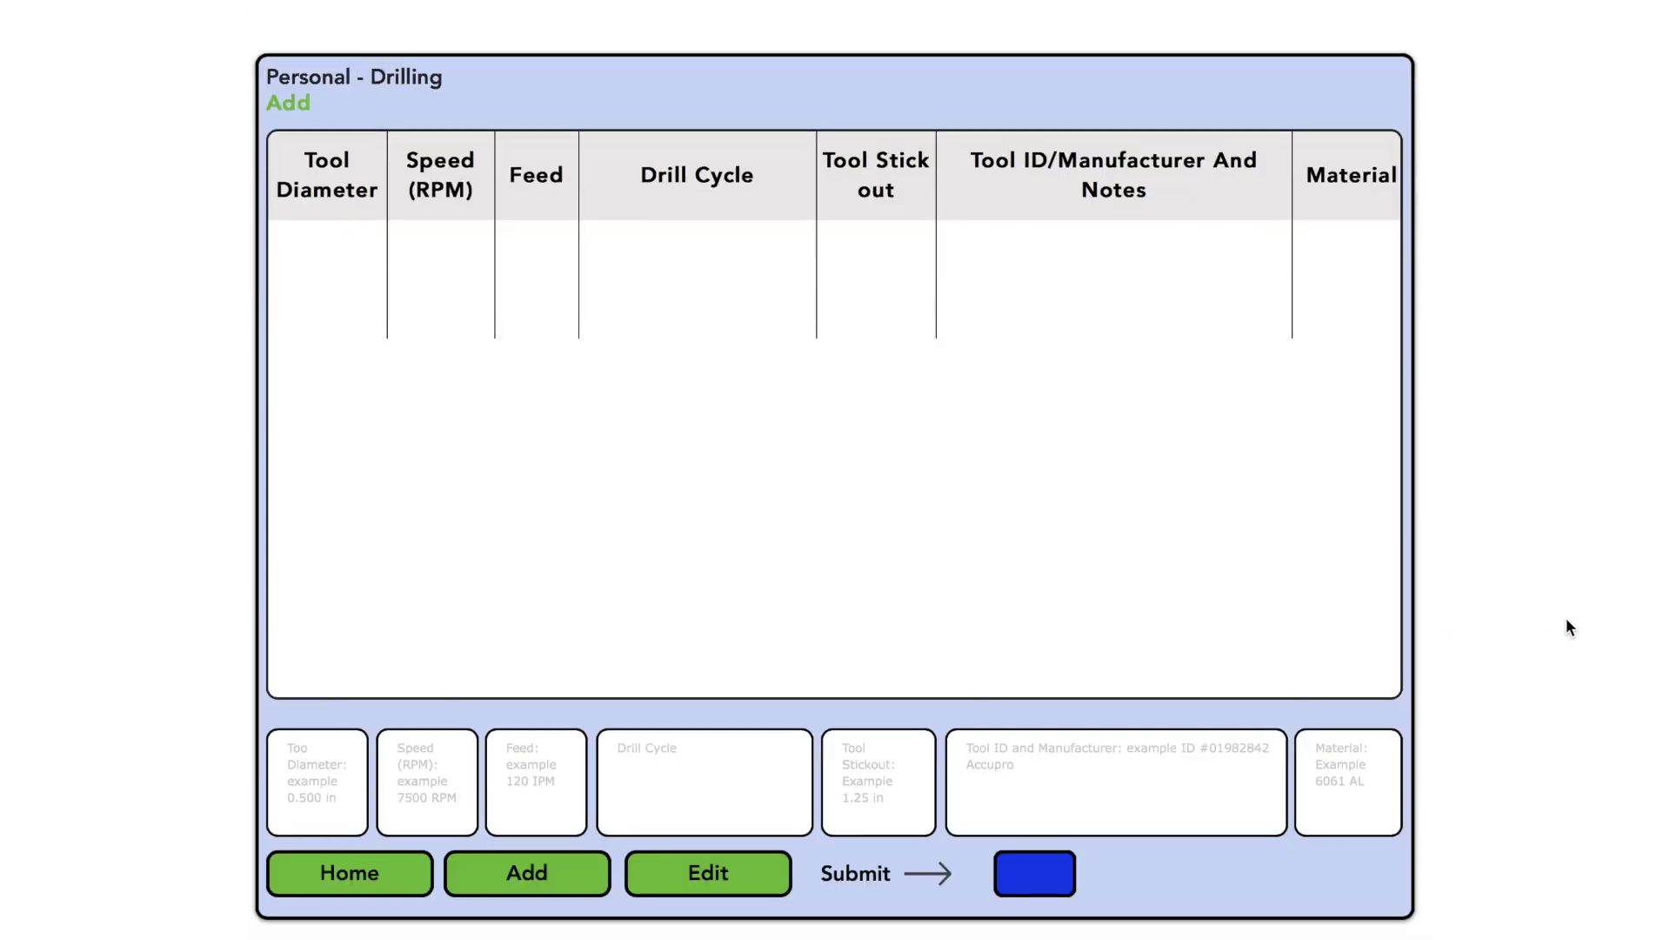
pyautogui.click(292, 788)
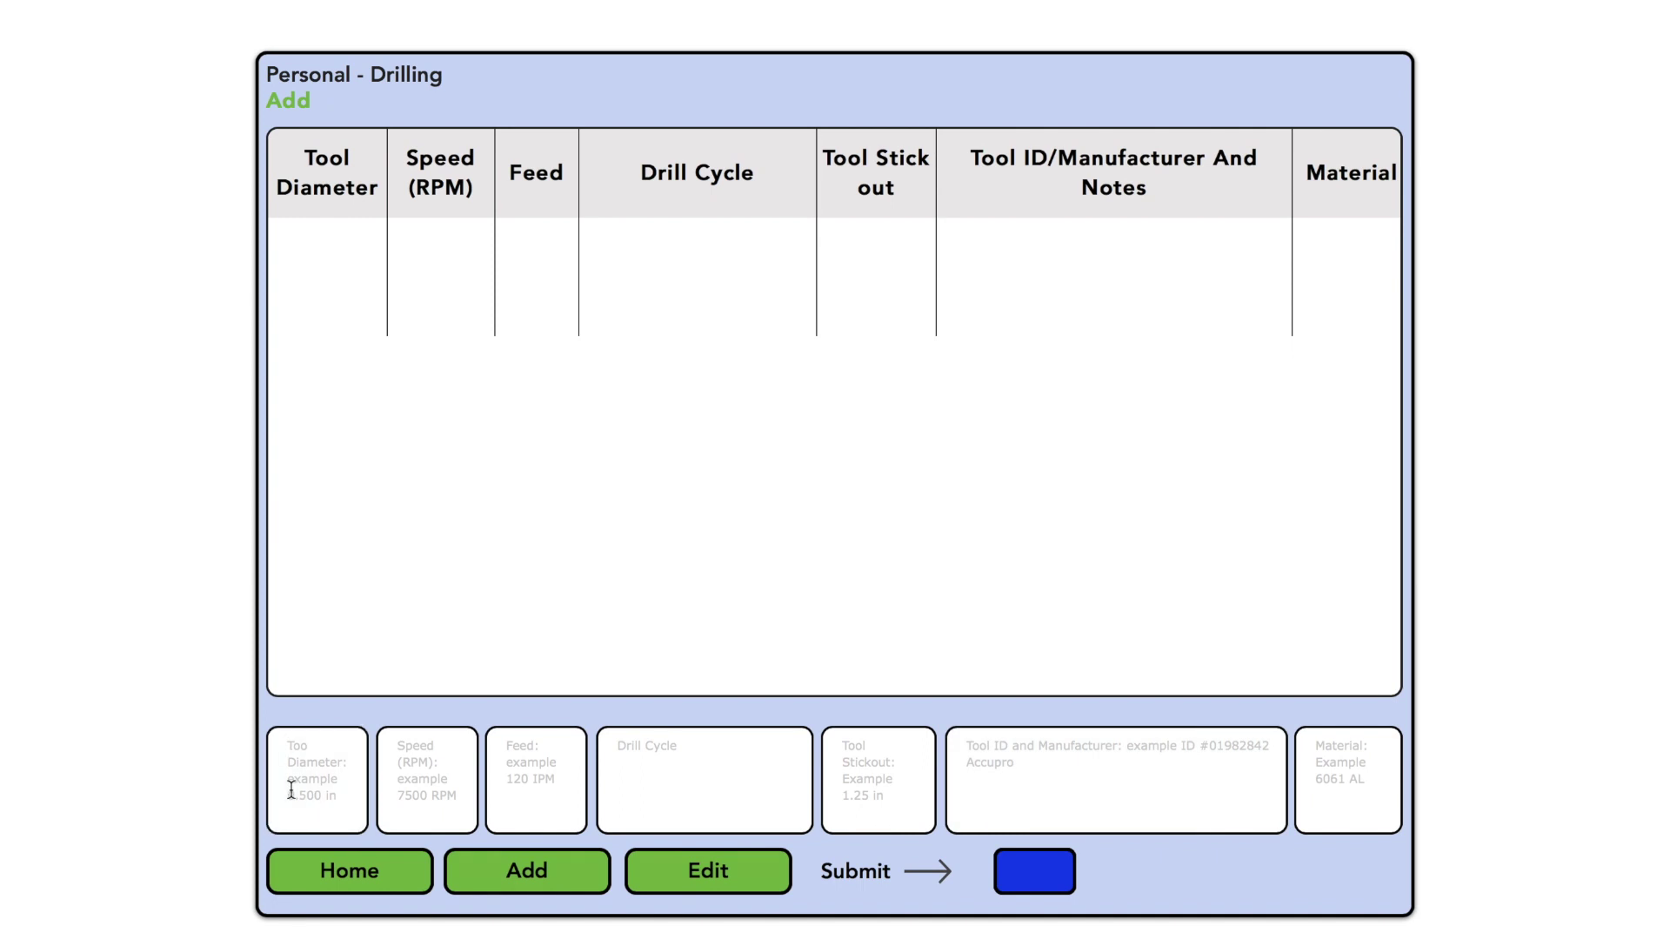
pyautogui.write('.201')
pyautogui.press('Tab')
pyautogui.write('23')
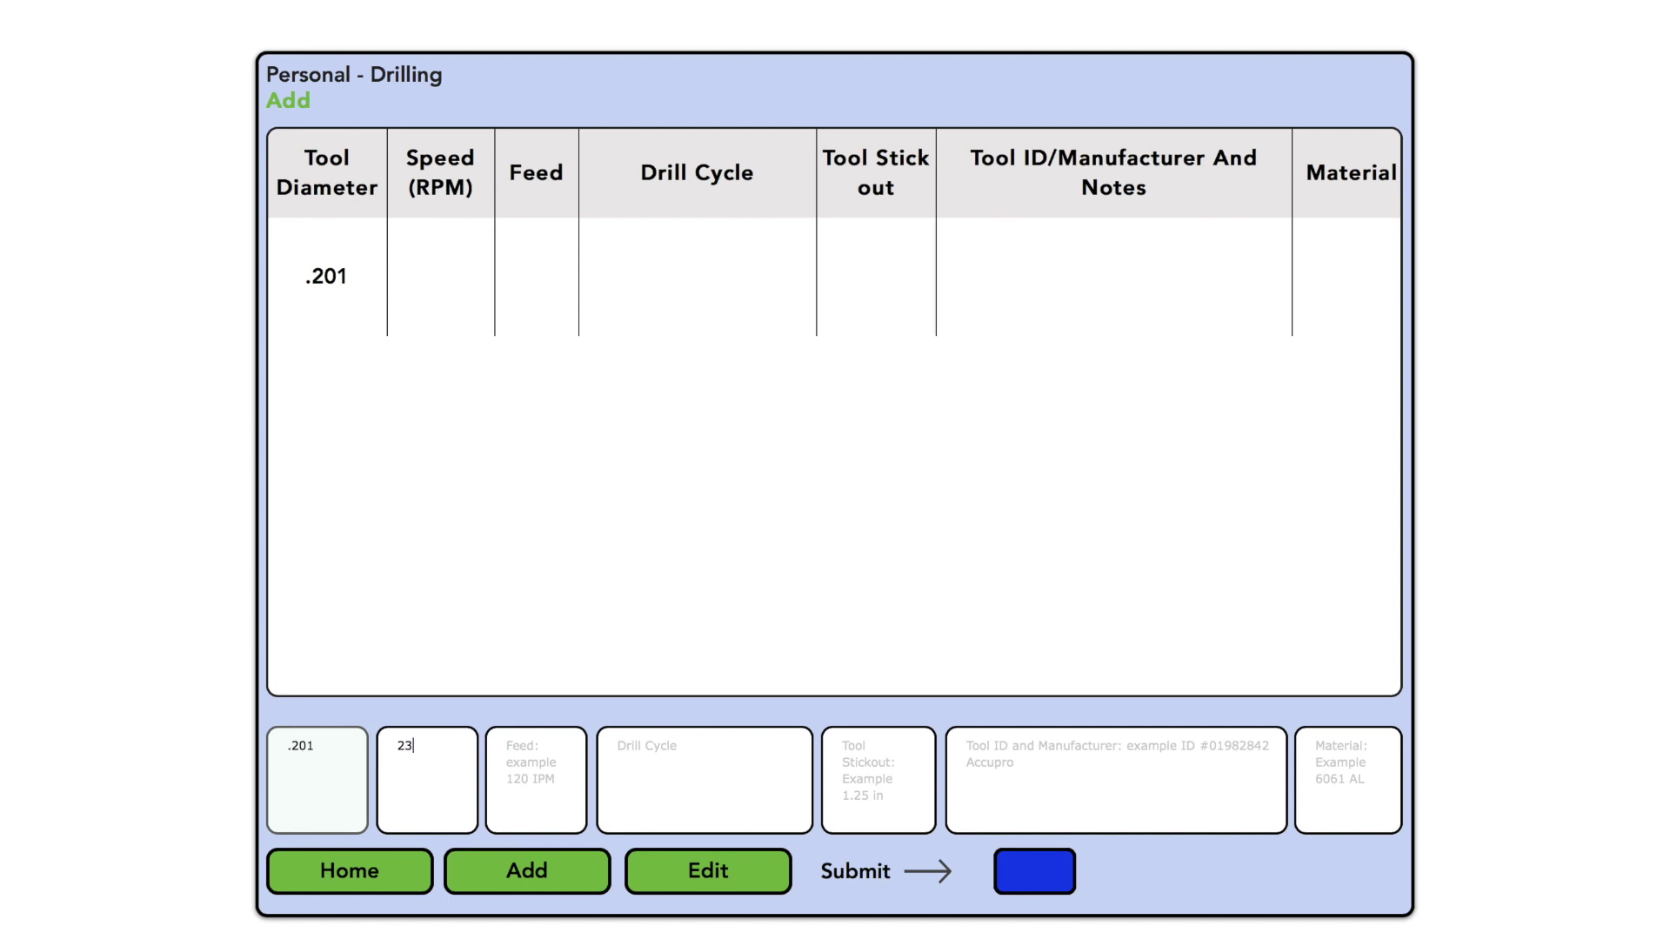
pyautogui.write('00')
pyautogui.press('Tab')
pyautogui.write('20')
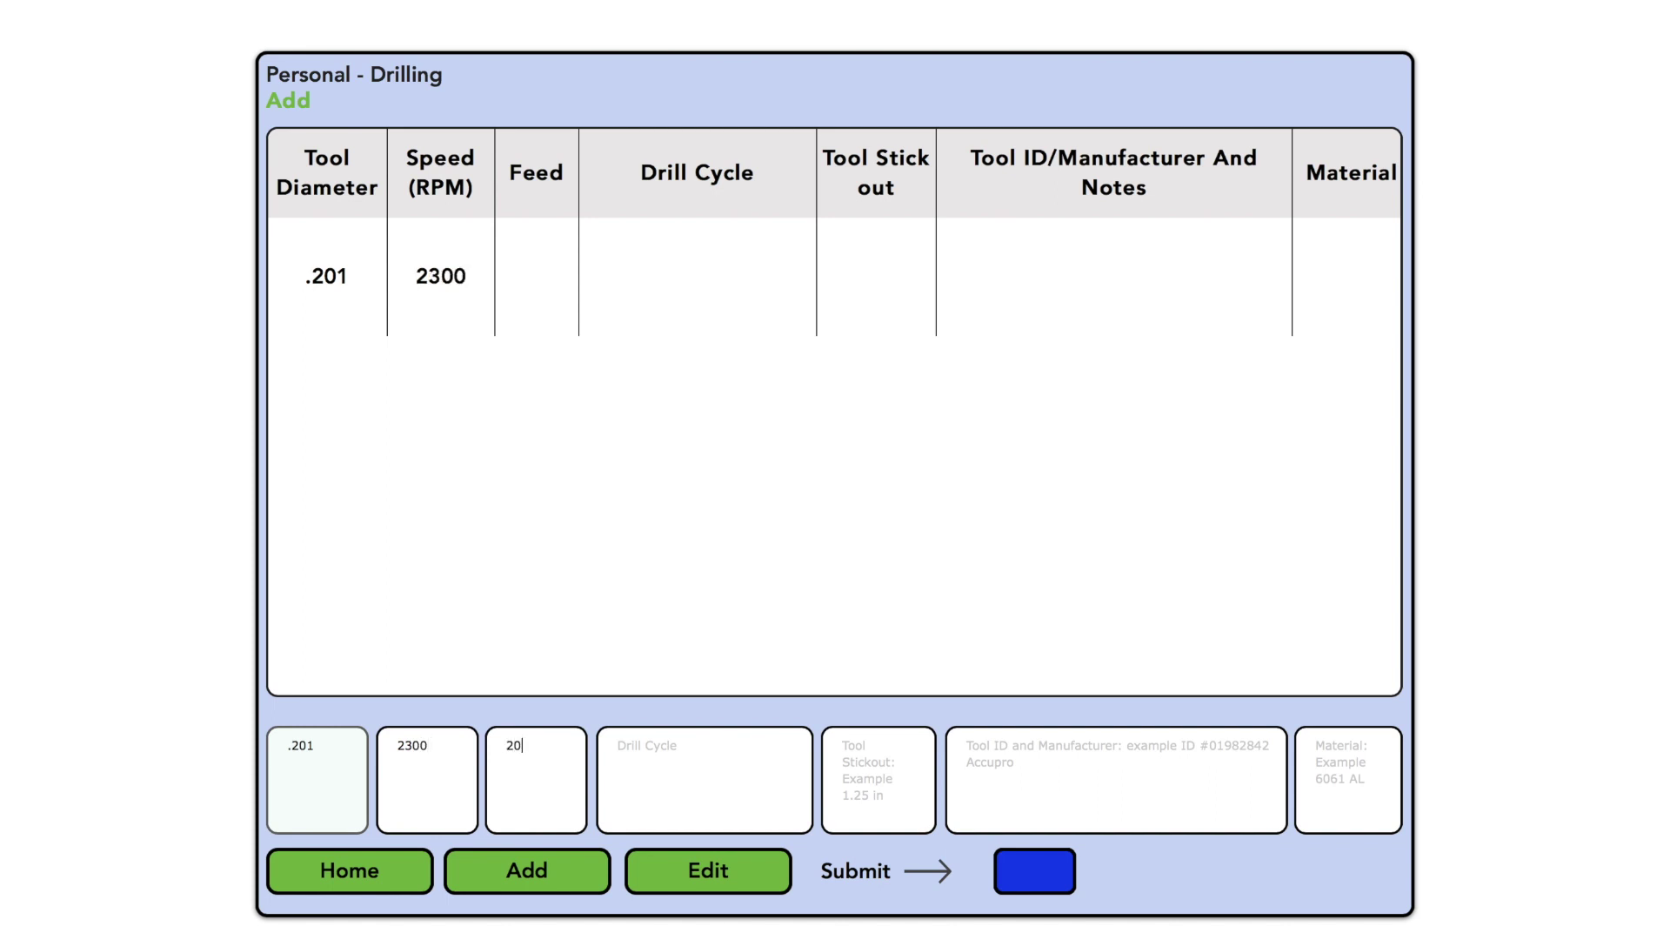
pyautogui.press('Tab')
# Step: Add peck cycle .05 per peck, 1.5 in stickout, tool 'HSS kenametal 12', material 6061, and submit
pyautogui.write('peck cycle .05 per peck')
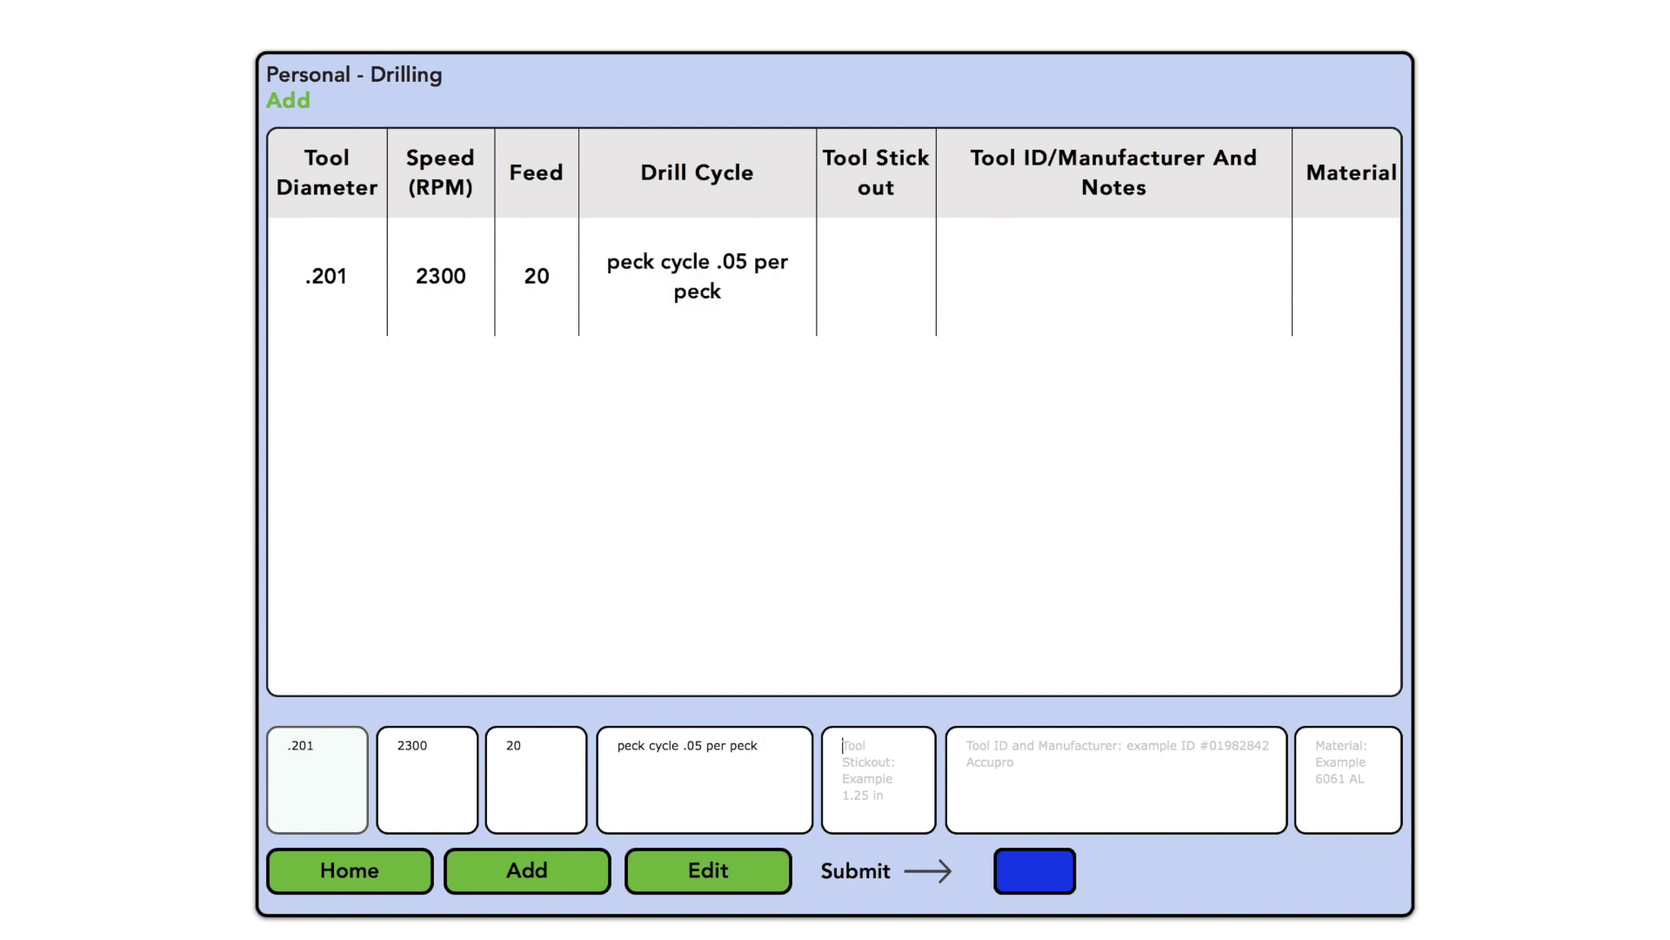
pyautogui.write('1.5 in')
pyautogui.click(967, 746)
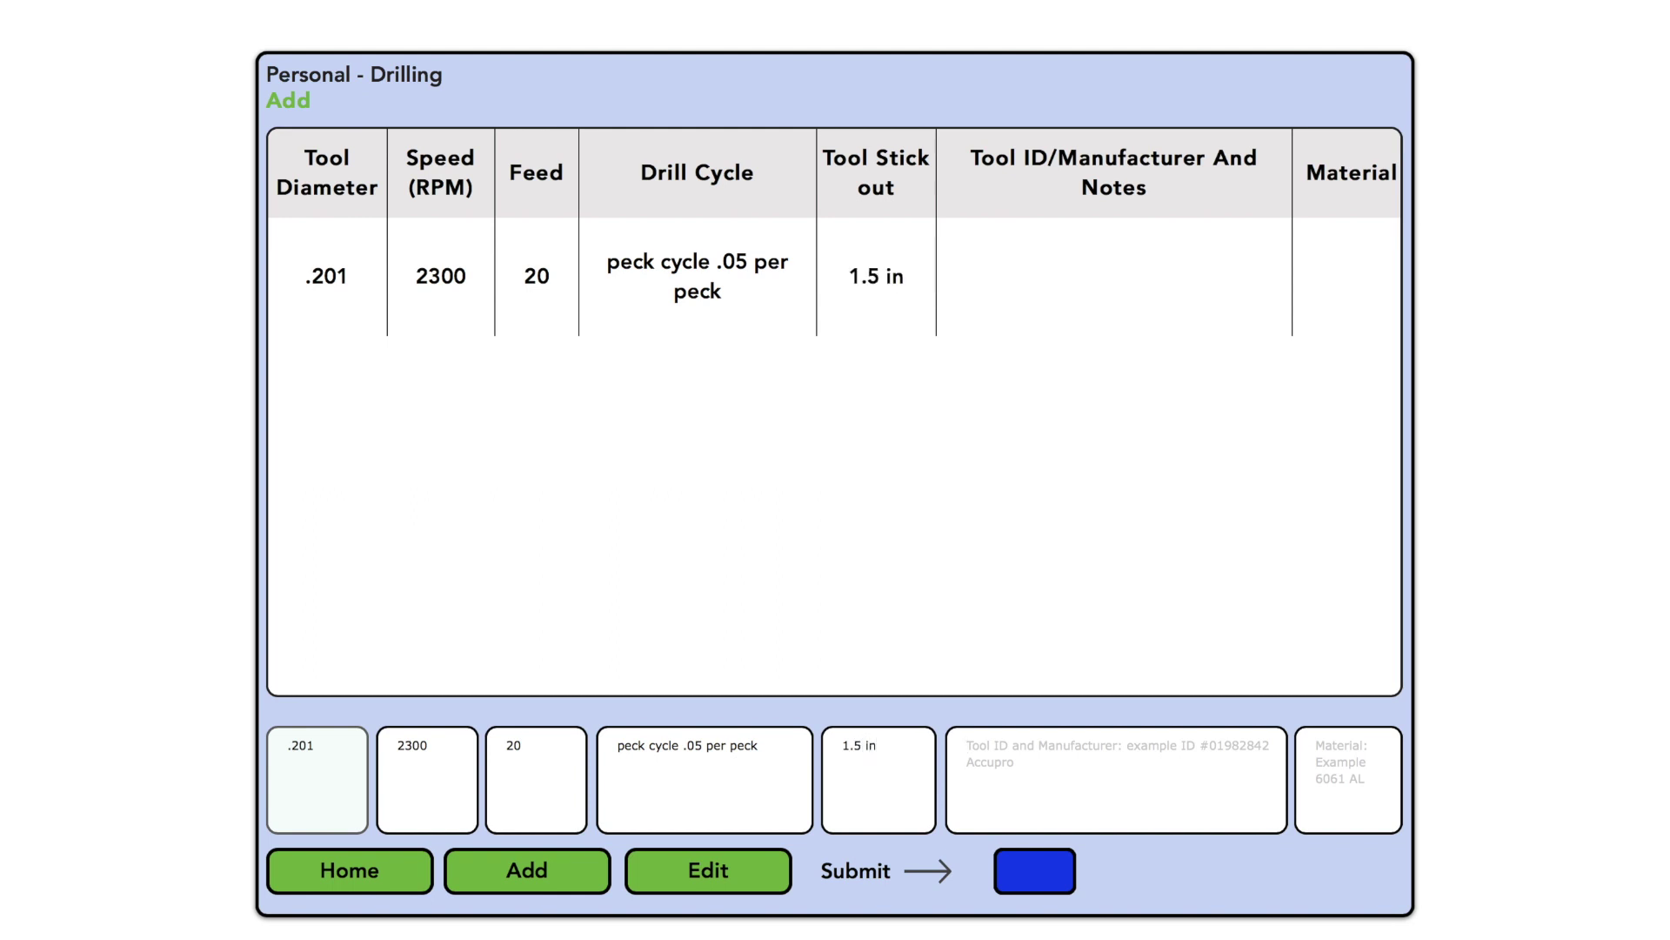
pyautogui.write('HSS')
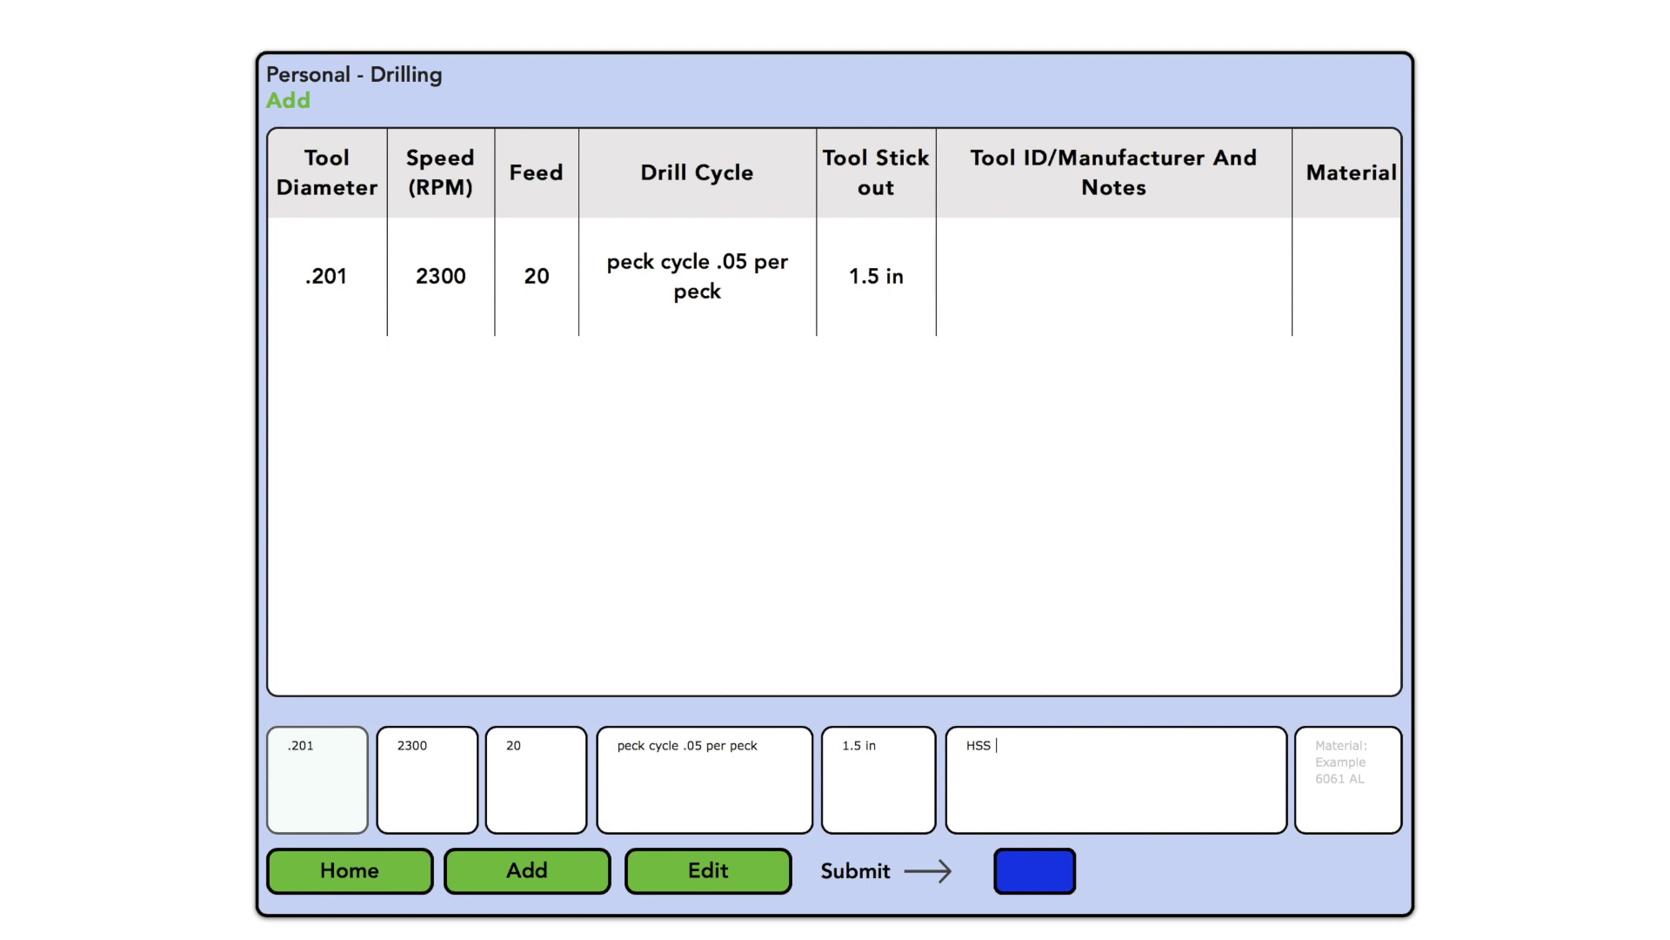
pyautogui.write(' kenametal 1234567')
pyautogui.click(1317, 746)
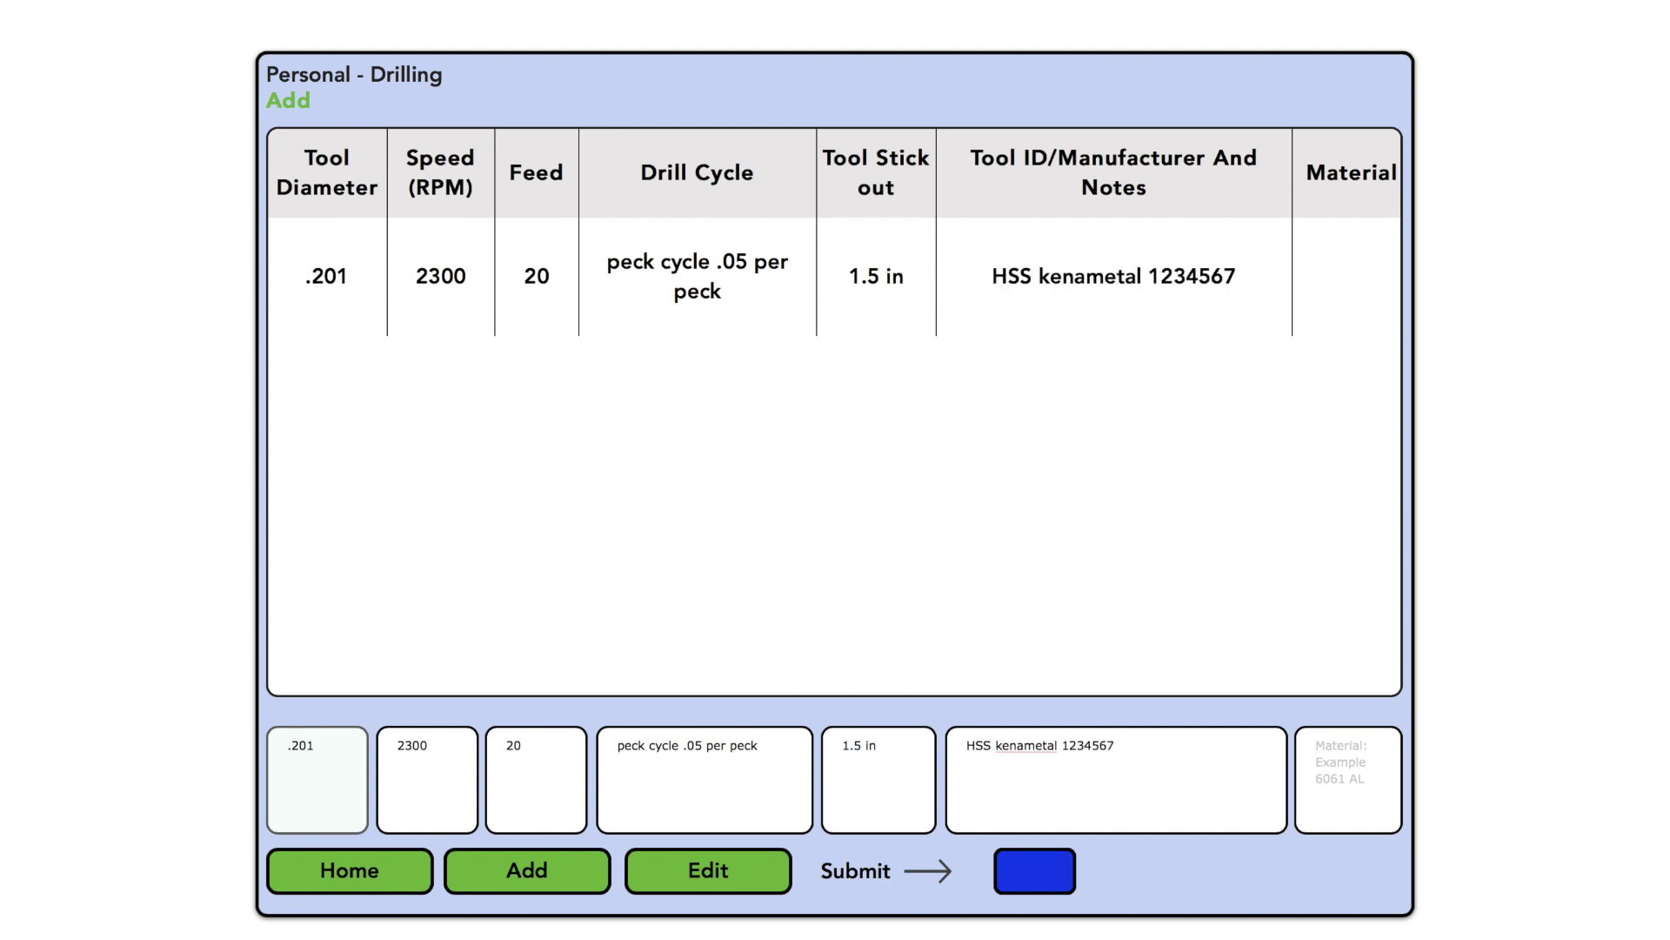
pyautogui.write('6061')
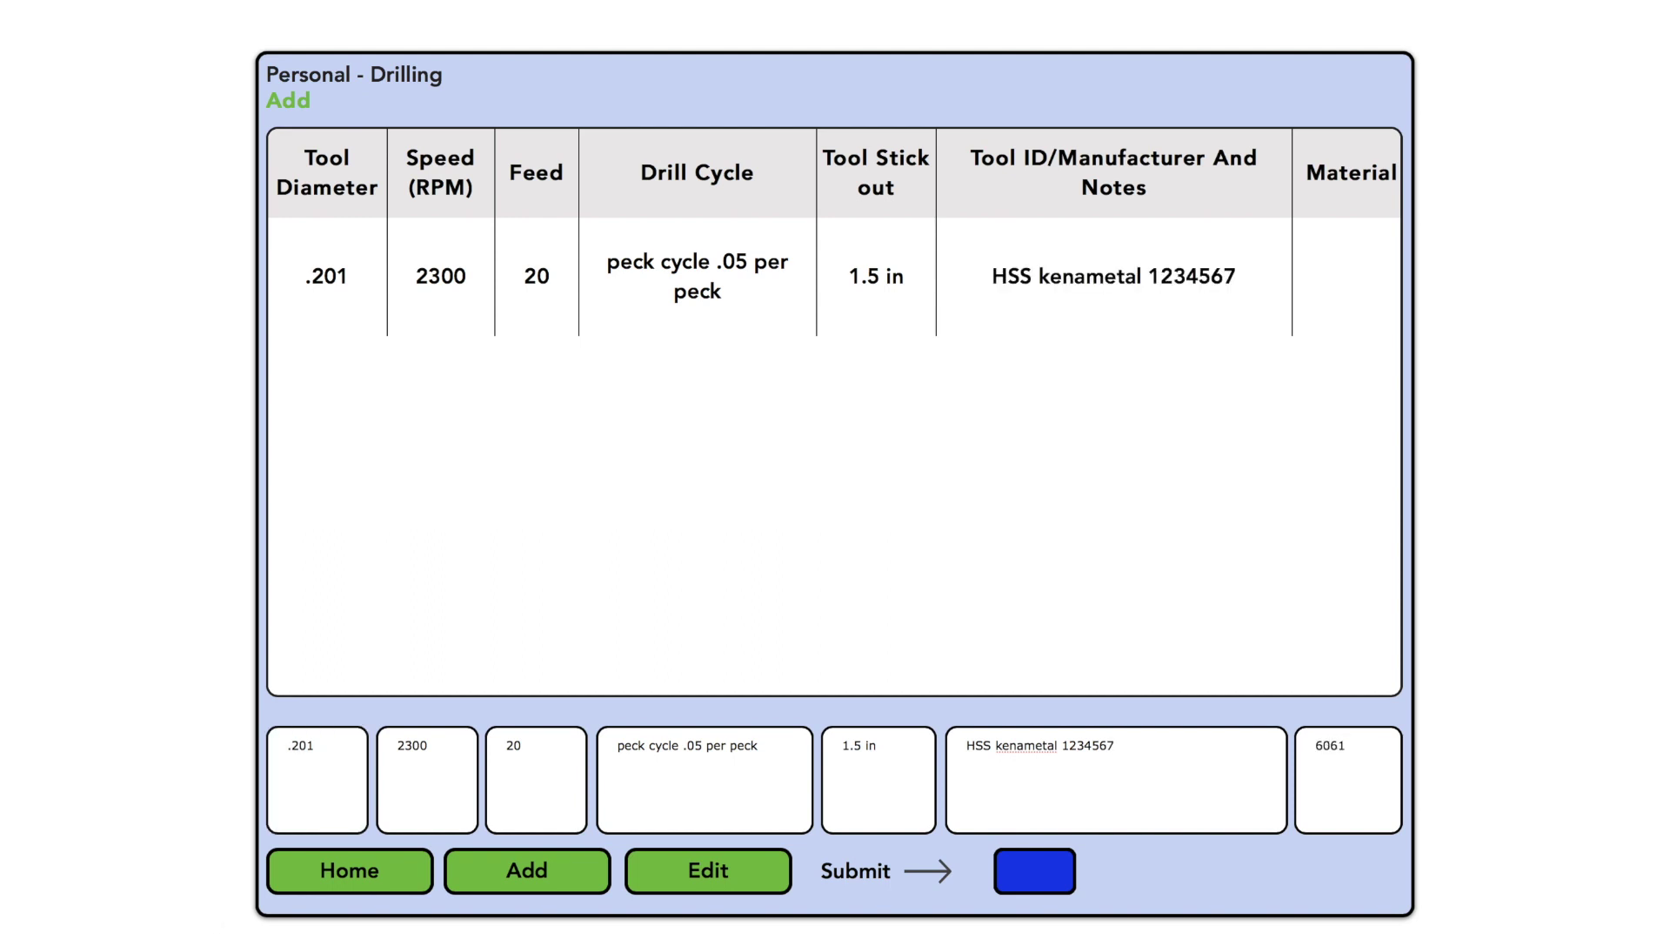
pyautogui.click(1035, 871)
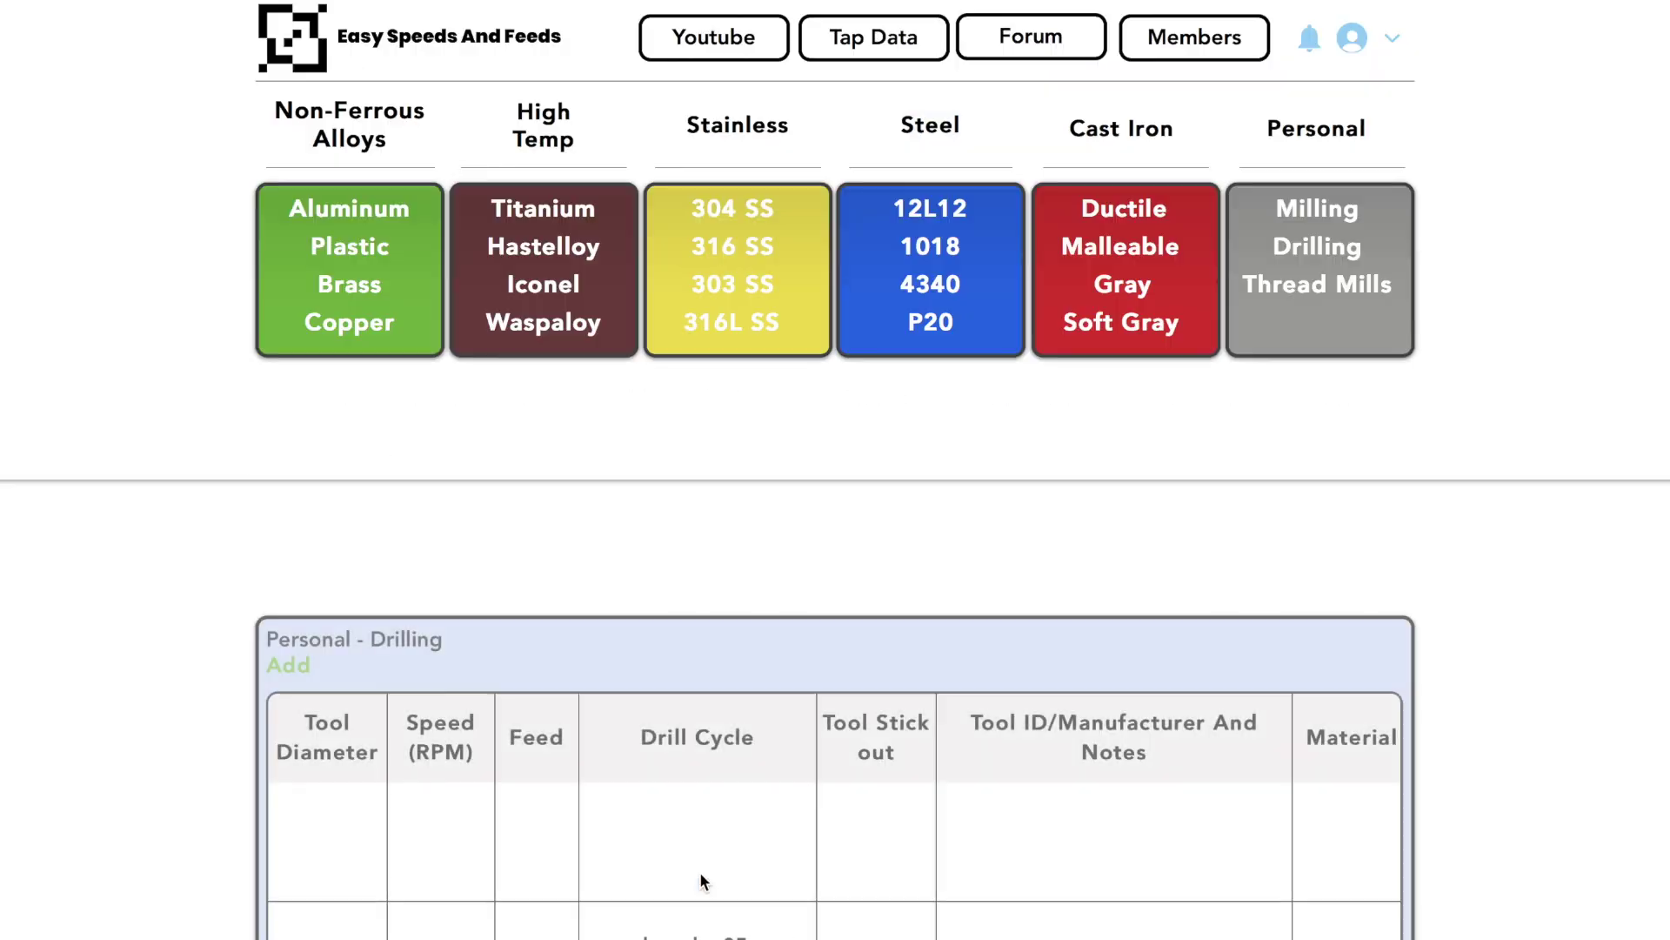
# Step: Review the personal Drilling table with the new .201, 2300 RPM entry above the earlier drills
pyautogui.click(703, 881)
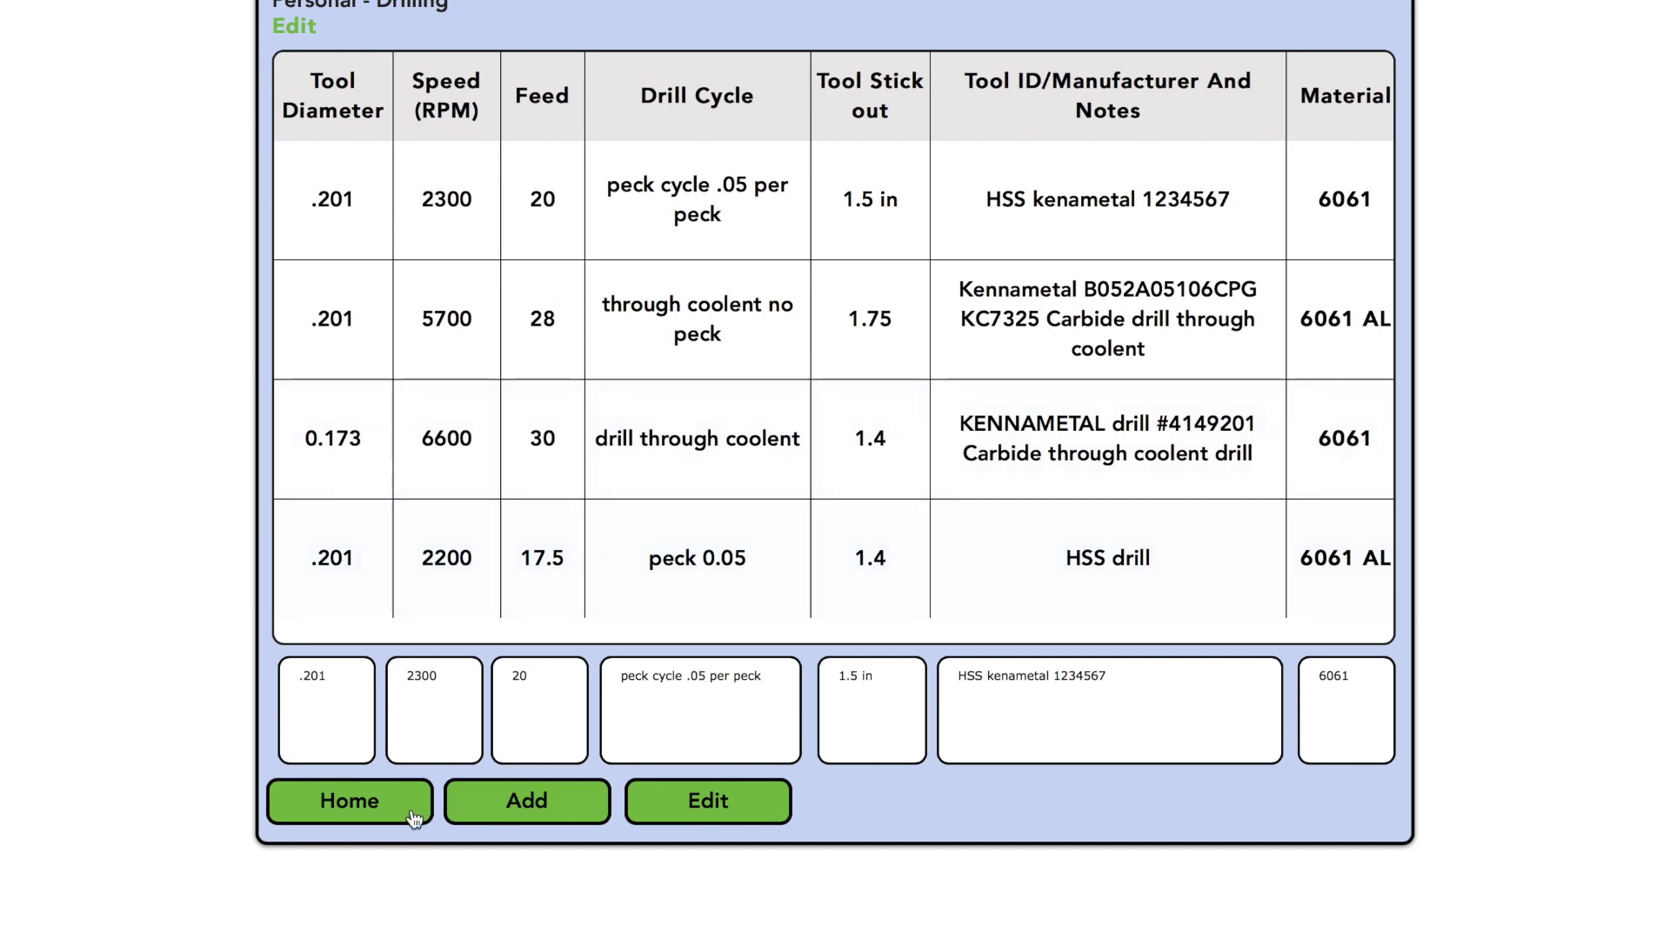
pyautogui.click(393, 823)
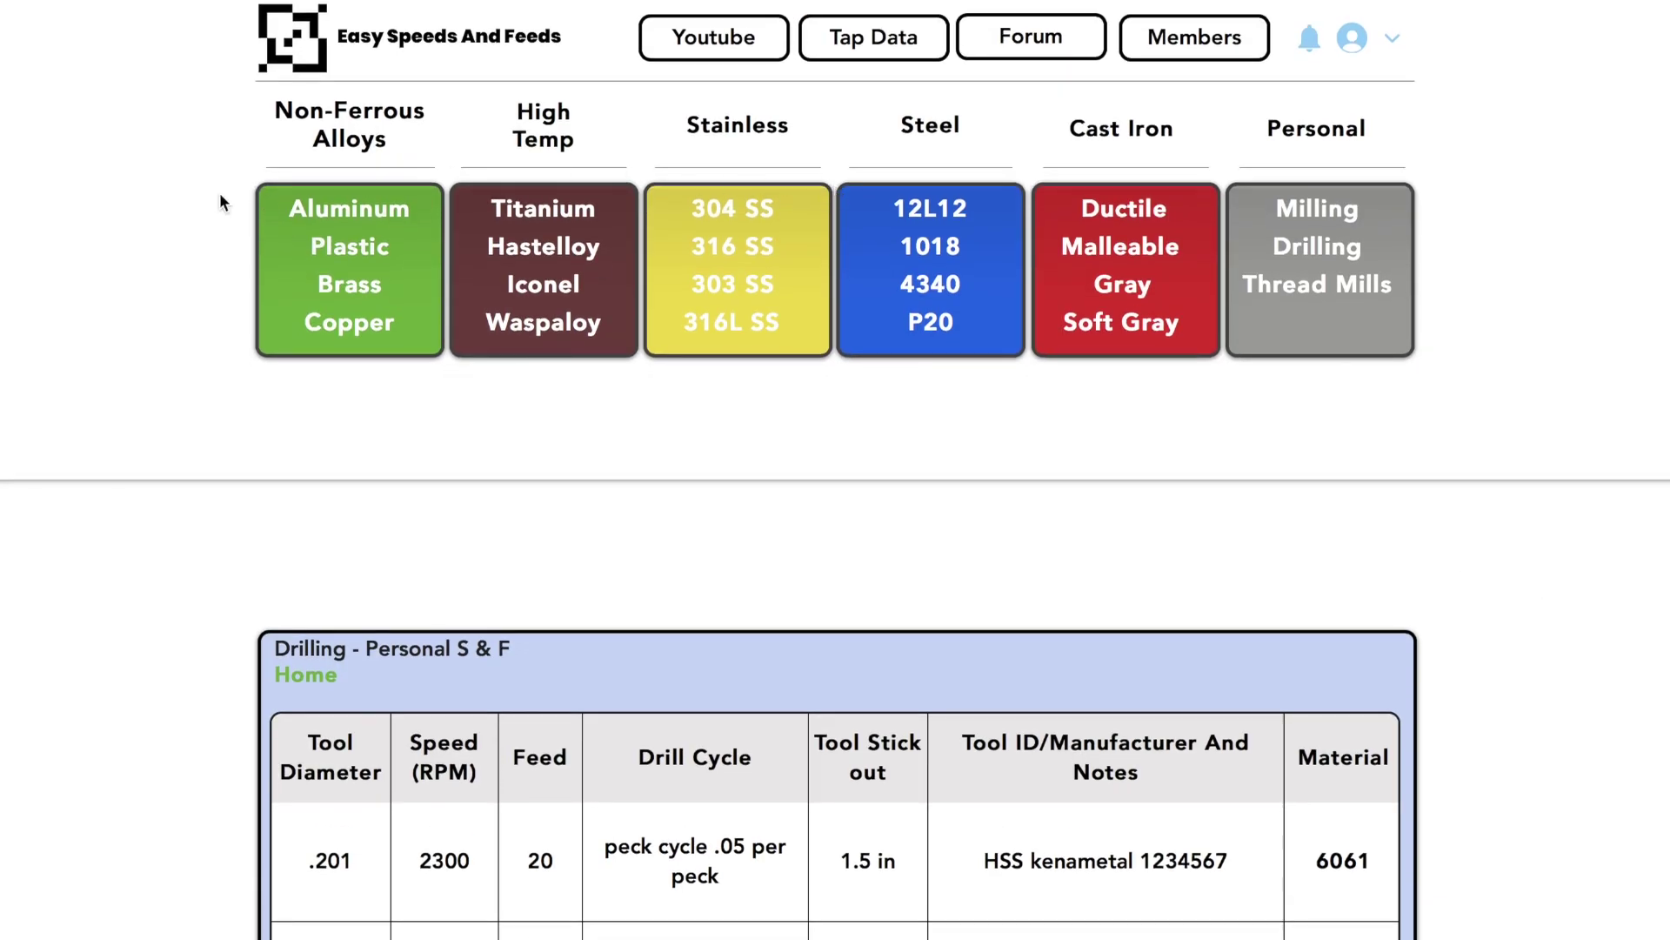
pyautogui.scroll(-7, 853, 480)
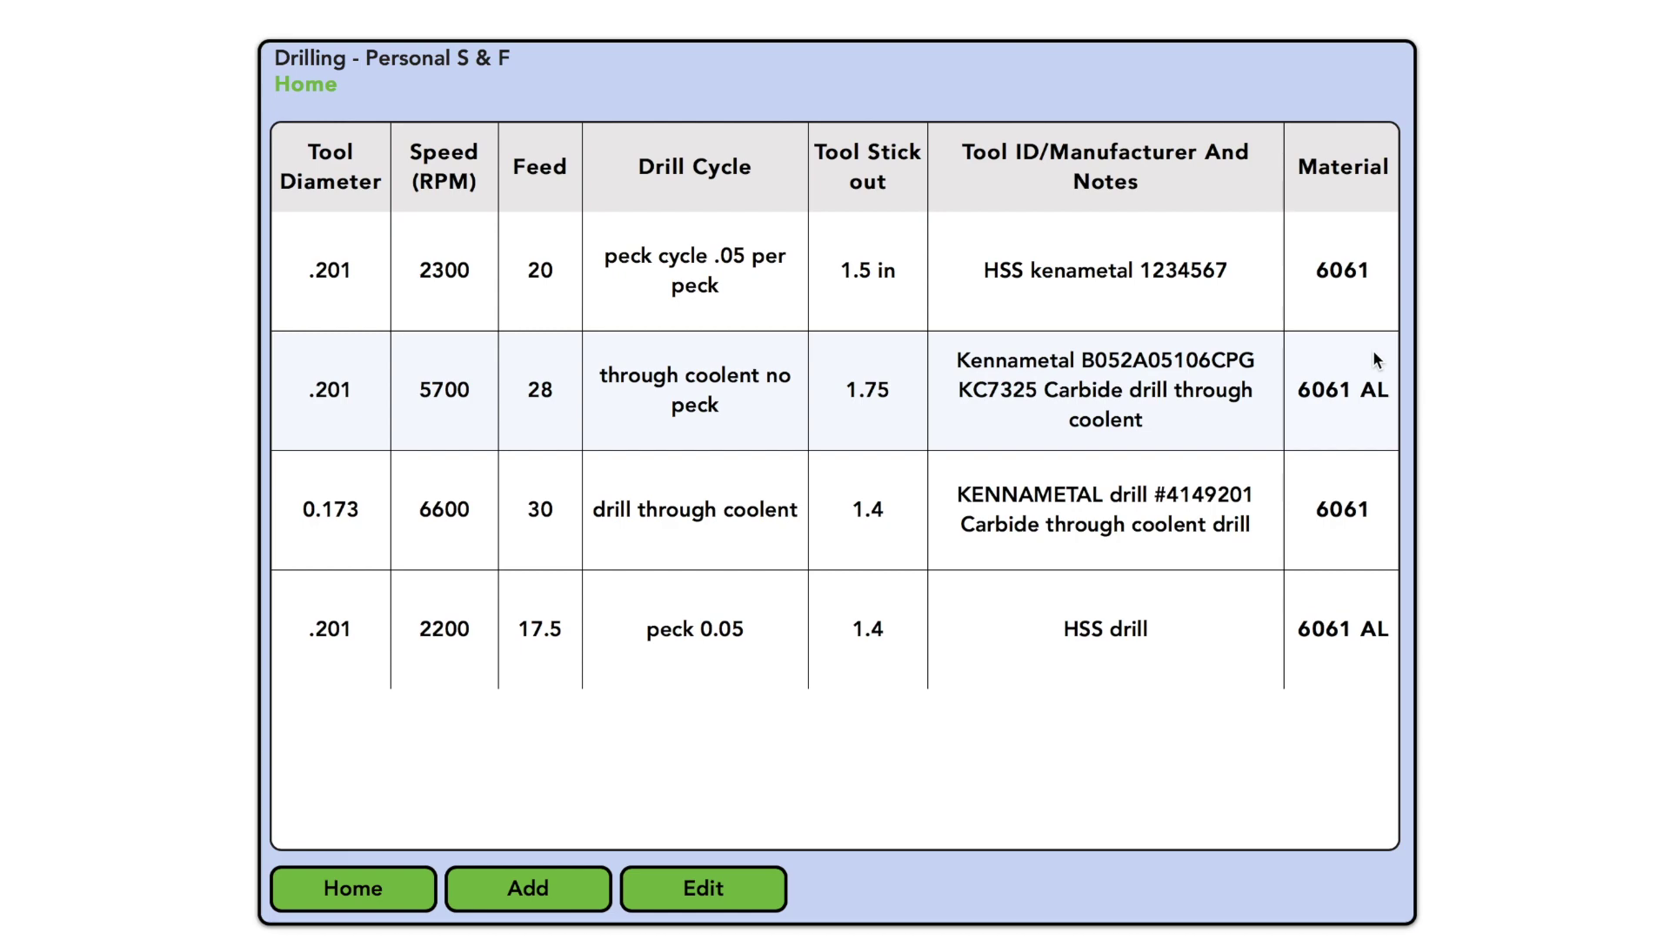
pyautogui.scroll(7, 1373, 349)
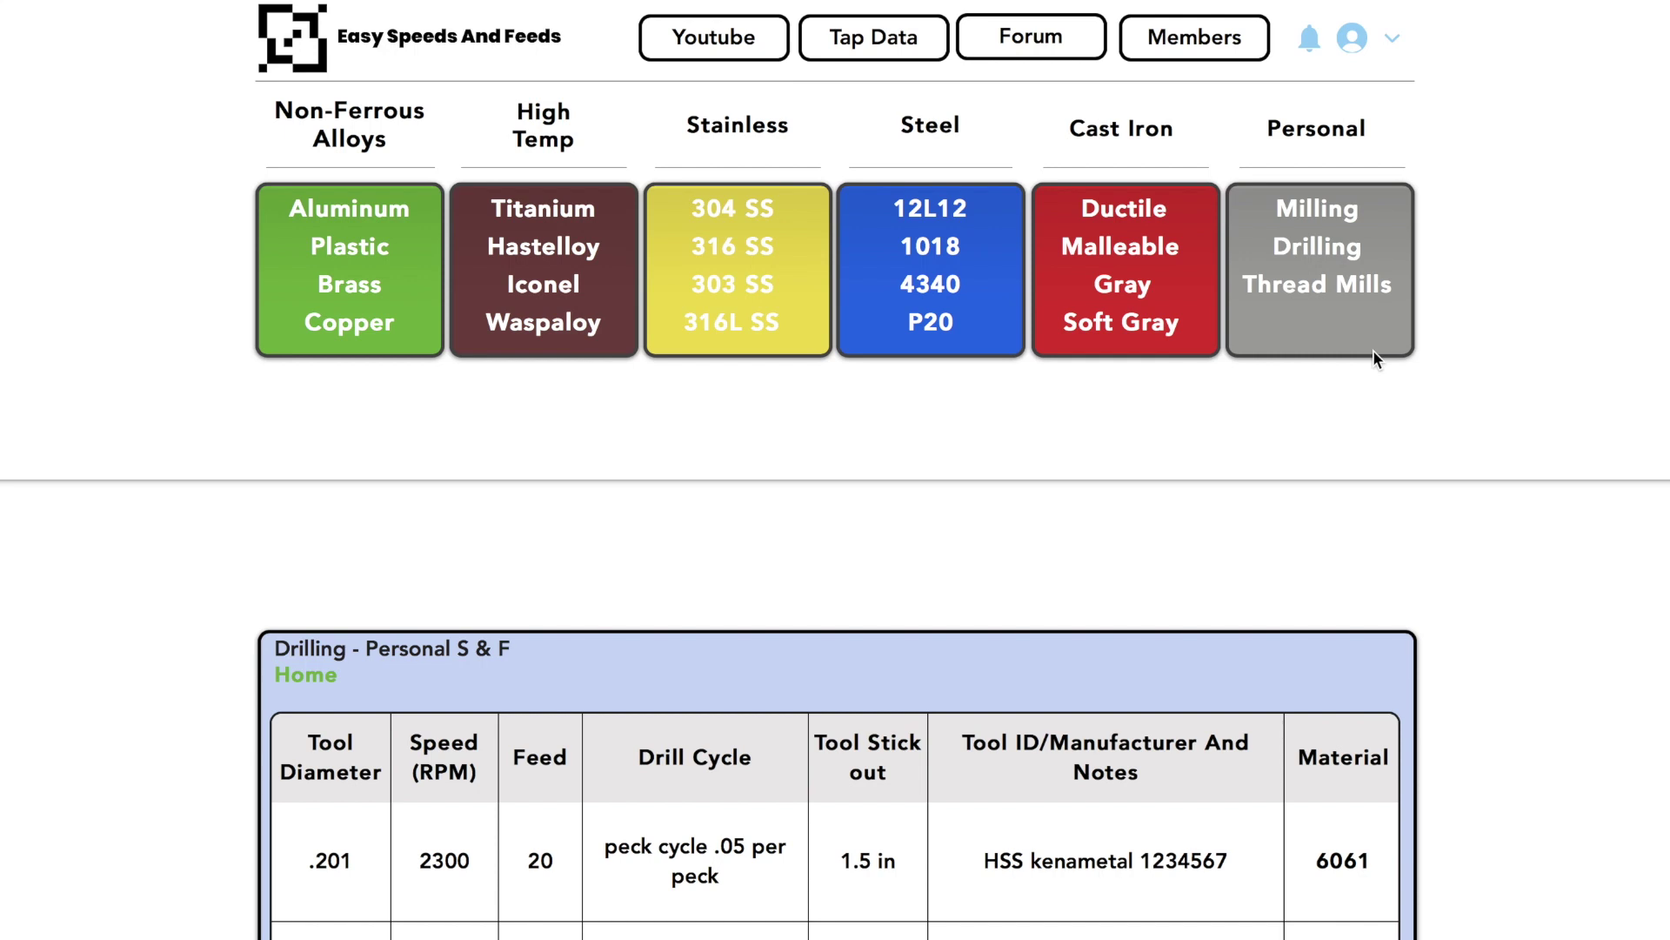
pyautogui.moveTo(835, 2)
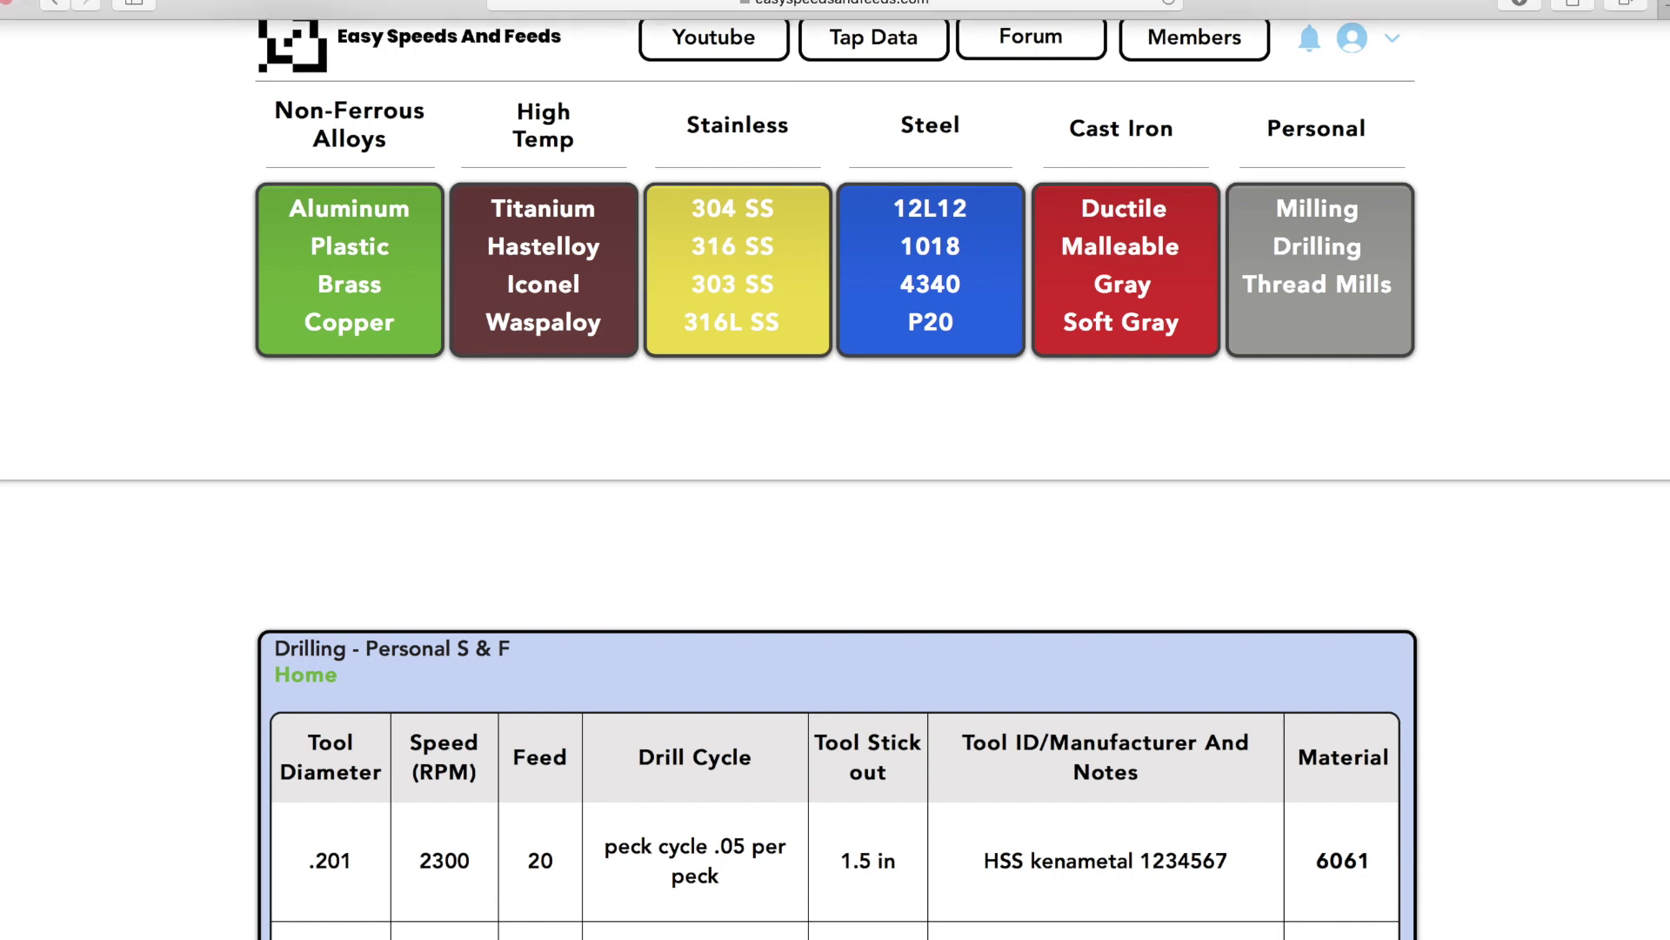